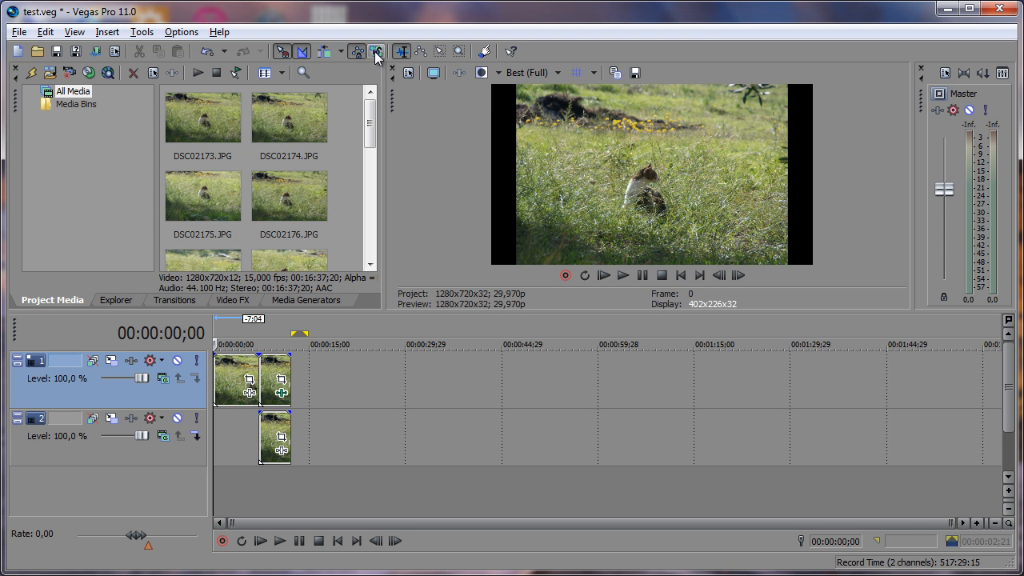
{"action": "left_click", "coordinate": [301, 52]}
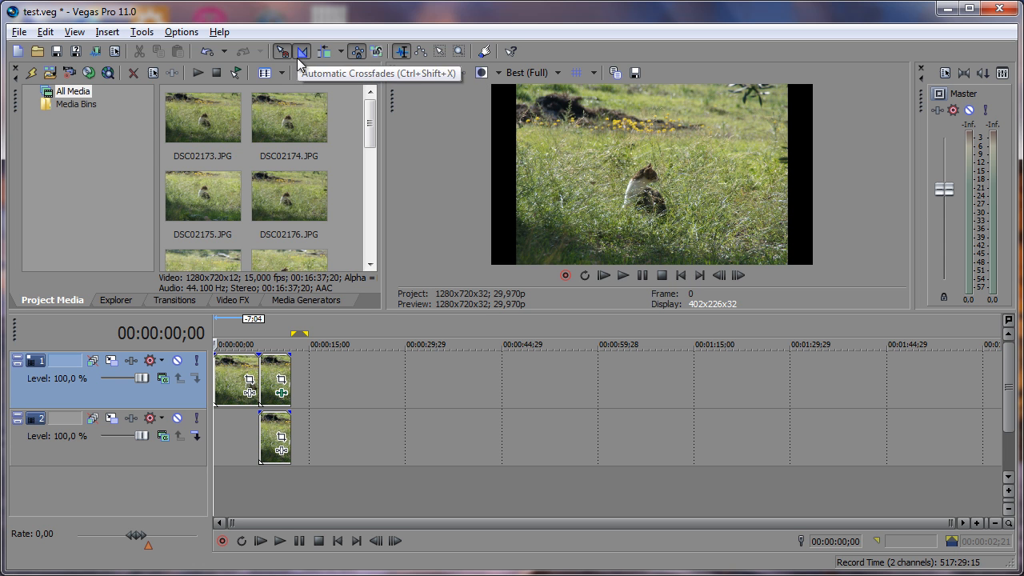
{"action": "left_click", "coordinate": [358, 53]}
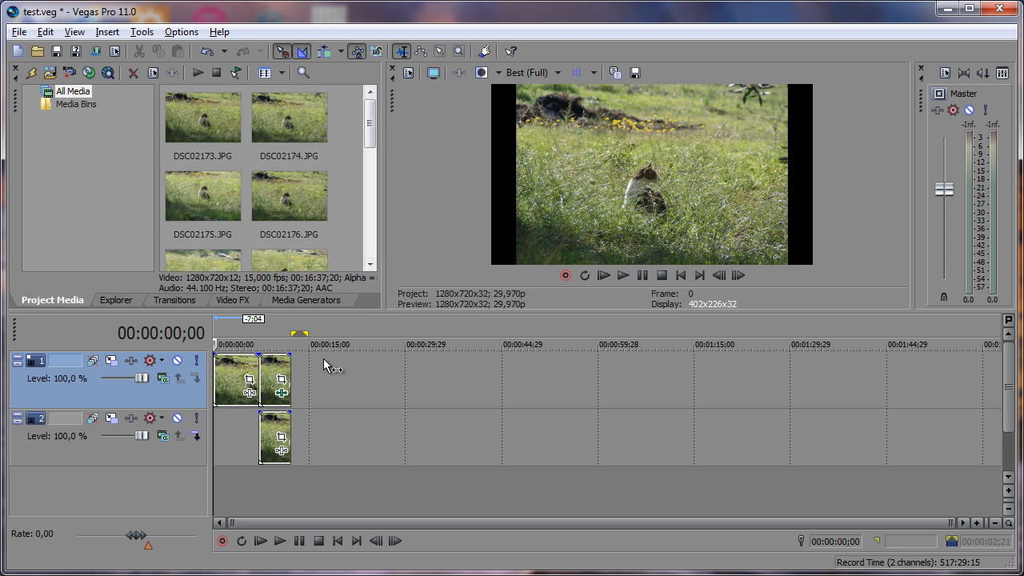
{"action": "left_click", "coordinate": [281, 55]}
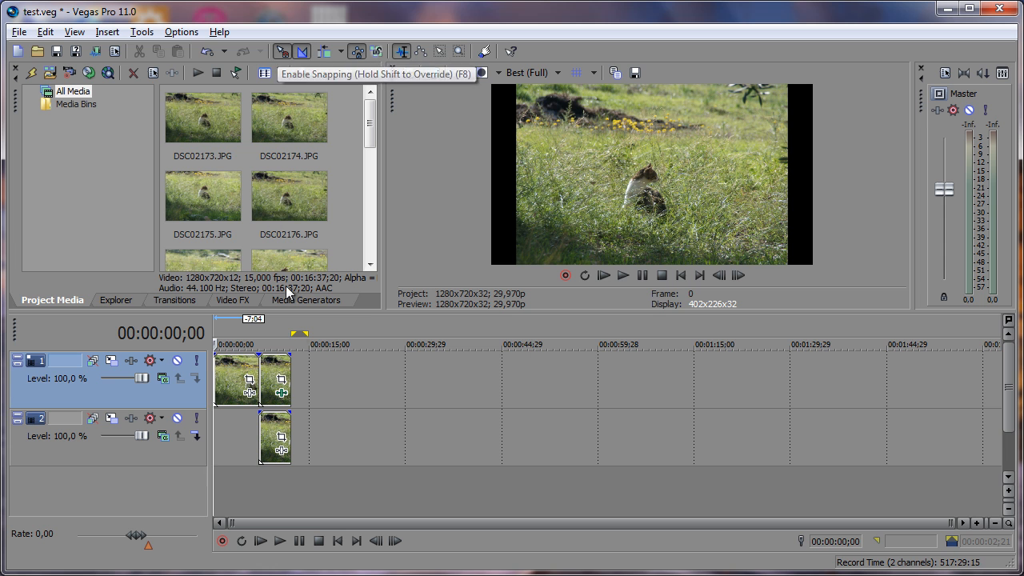
Try sliding the second clip on track 1 so that it snaps to the end of the first clip
{"action": "left_click", "coordinate": [279, 370]}
{"action": "mouse_move", "coordinate": [279, 370]}
{"action": "left_mouse_down"}
{"action": "mouse_move", "coordinate": [371, 364]}
{"action": "mouse_move", "coordinate": [281, 368]}
{"action": "mouse_move", "coordinate": [274, 381]}
{"action": "left_mouse_up"}
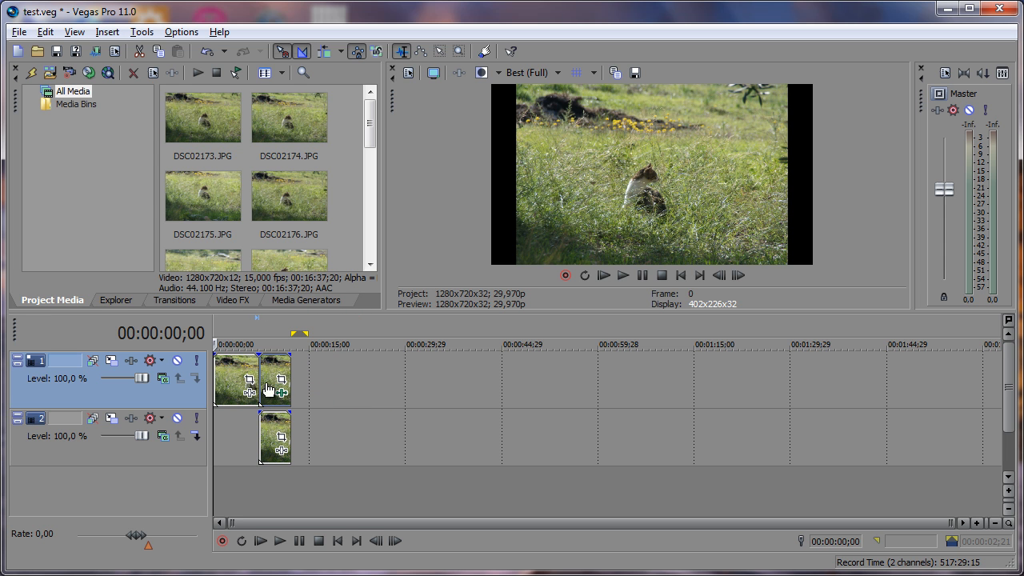
{"action": "left_click", "coordinate": [240, 434]}
{"action": "left_click", "coordinate": [384, 415]}
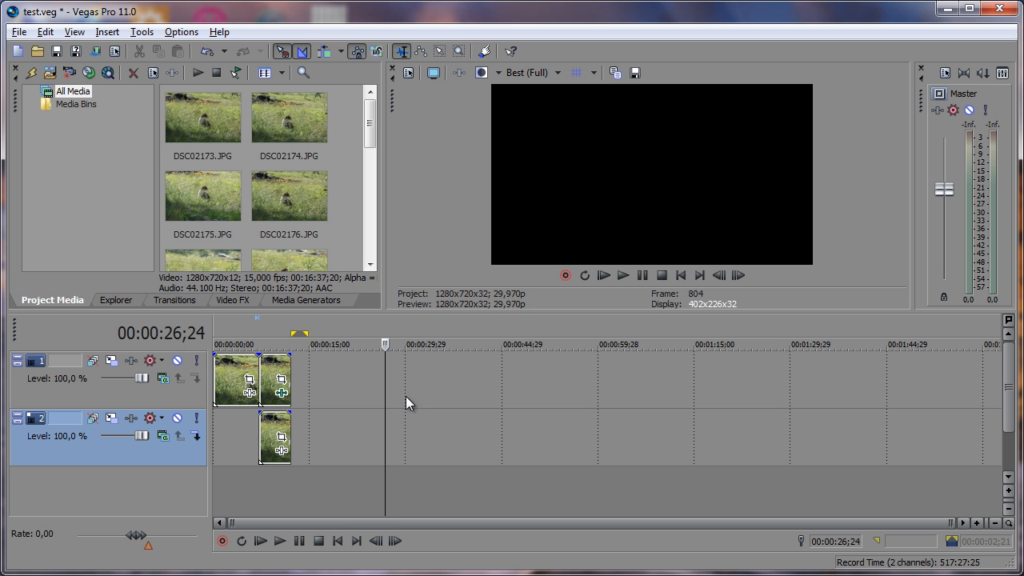
{"action": "mouse_move", "coordinate": [268, 390]}
{"action": "left_mouse_down"}
{"action": "mouse_move", "coordinate": [402, 413]}
{"action": "mouse_move", "coordinate": [393, 421]}
{"action": "mouse_move", "coordinate": [396, 399]}
{"action": "mouse_move", "coordinate": [280, 418]}
{"action": "mouse_move", "coordinate": [264, 399]}
{"action": "left_mouse_up"}
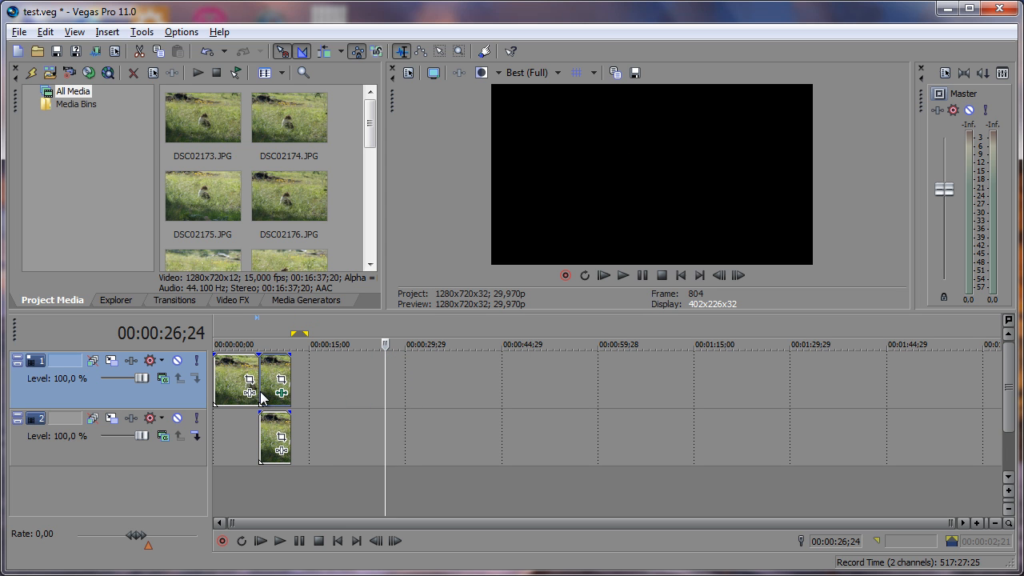
Delete the clip on track 2 and remove the emptied second video track
{"action": "left_click_drag", "start_coordinate": [276, 436], "coordinate": [320, 374]}
{"action": "left_click", "coordinate": [275, 371]}
{"action": "key", "text": "Delete"}
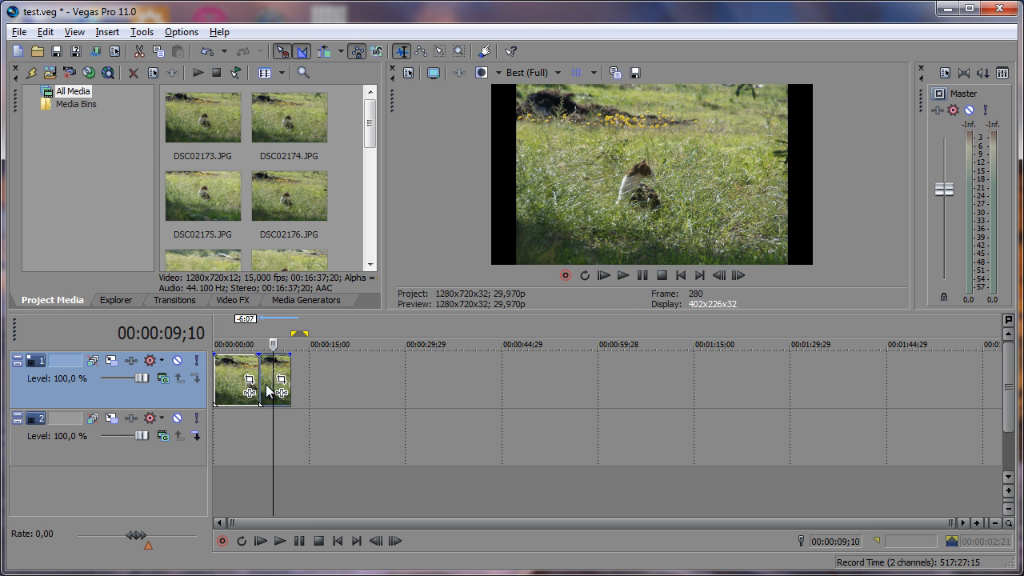
{"action": "right_click", "coordinate": [151, 458]}
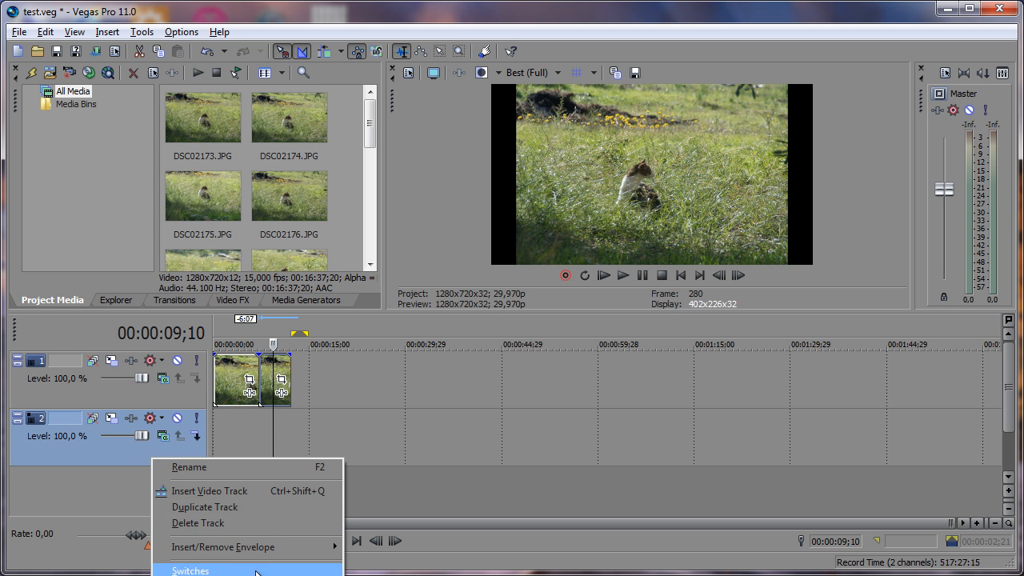
{"action": "left_click", "coordinate": [229, 523]}
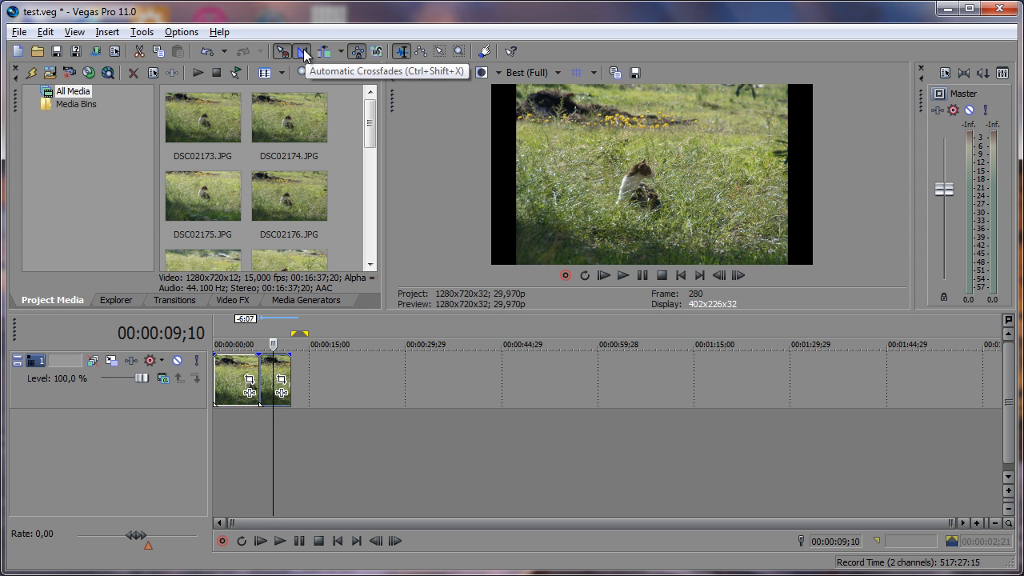
Overlap the second clip with the first by about 2:24 for an automatic crossfade, and play the transition
{"action": "left_click", "coordinate": [303, 52]}
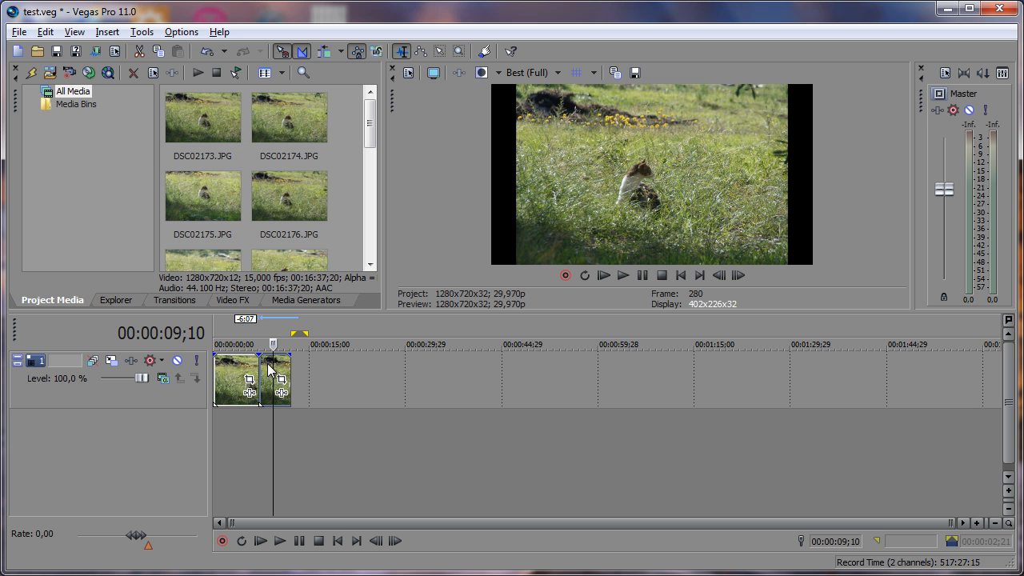
{"action": "left_click_drag", "start_coordinate": [267, 364], "coordinate": [247, 362]}
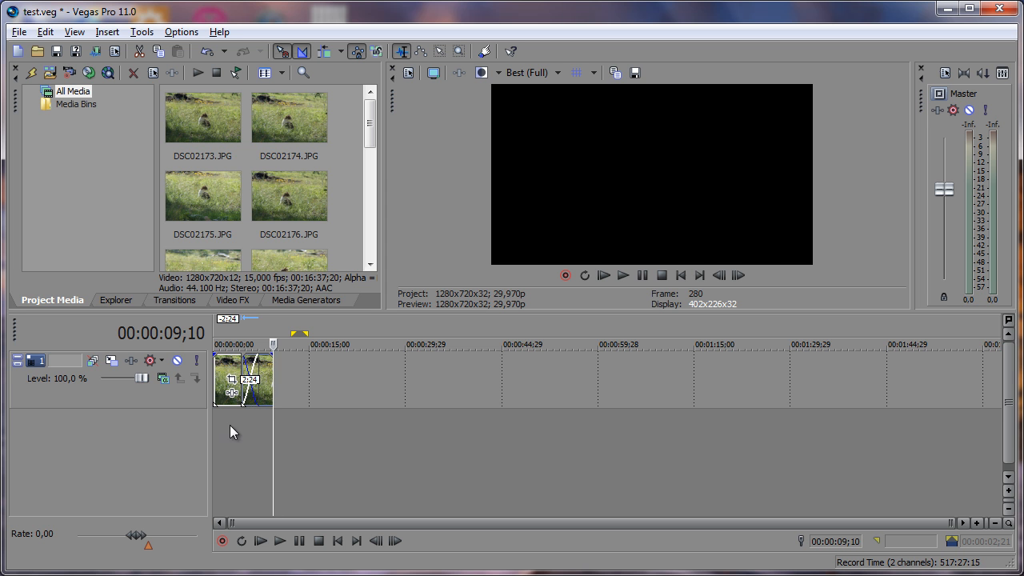
{"action": "left_click", "coordinate": [232, 424]}
{"action": "key", "text": "space"}
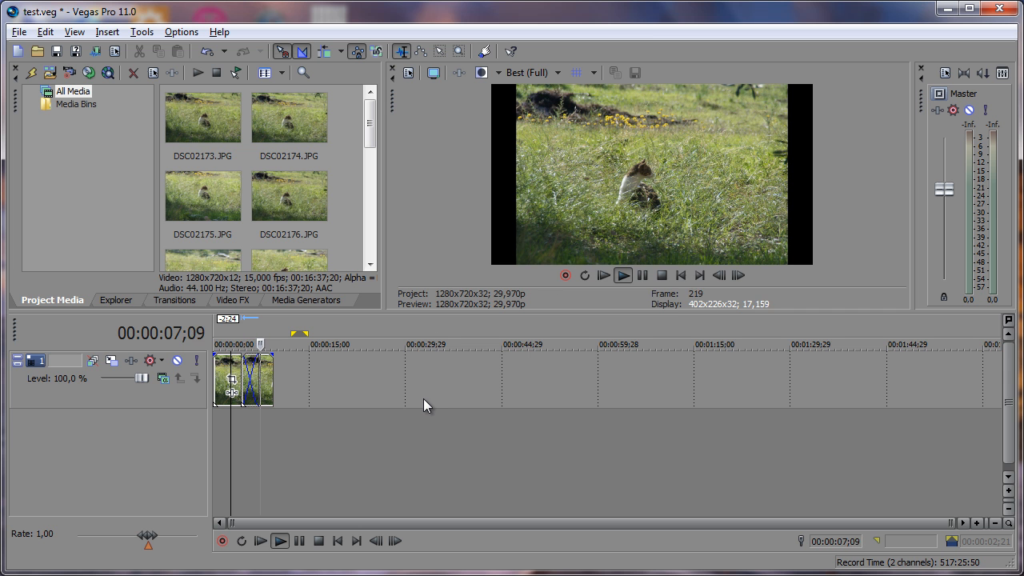
{"action": "key", "text": "space"}
Move the second clip away from the first to leave a gap, and place DSC02176.JPG on a new track below
{"action": "left_click_drag", "start_coordinate": [267, 377], "coordinate": [286, 381]}
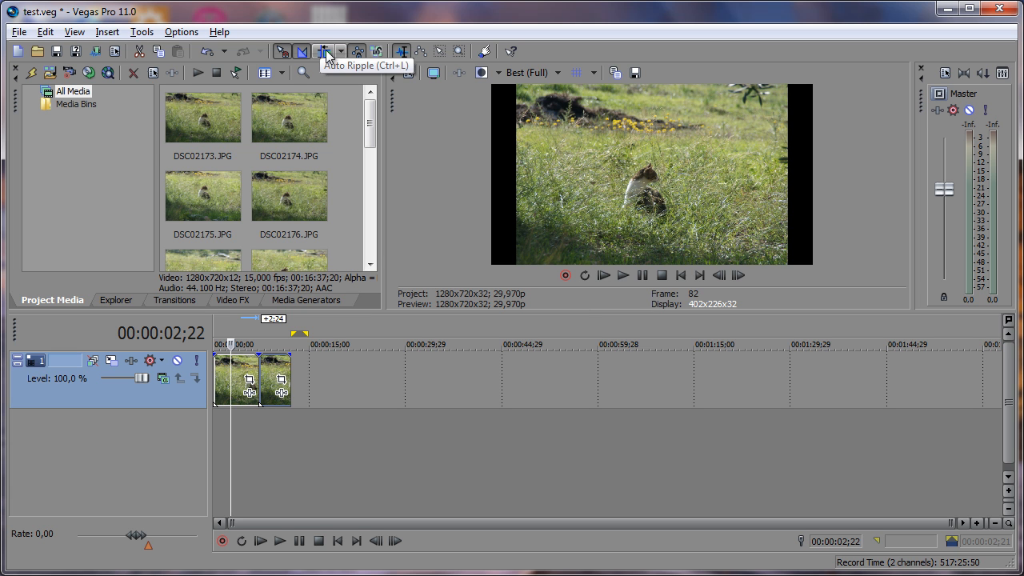
{"action": "mouse_move", "coordinate": [290, 376]}
{"action": "left_mouse_down"}
{"action": "mouse_move", "coordinate": [272, 373]}
{"action": "mouse_move", "coordinate": [462, 376]}
{"action": "mouse_move", "coordinate": [354, 373]}
{"action": "mouse_move", "coordinate": [457, 373]}
{"action": "mouse_move", "coordinate": [457, 364]}
{"action": "mouse_move", "coordinate": [311, 373]}
{"action": "left_mouse_up"}
{"action": "left_click_drag", "start_coordinate": [278, 221], "coordinate": [324, 455]}
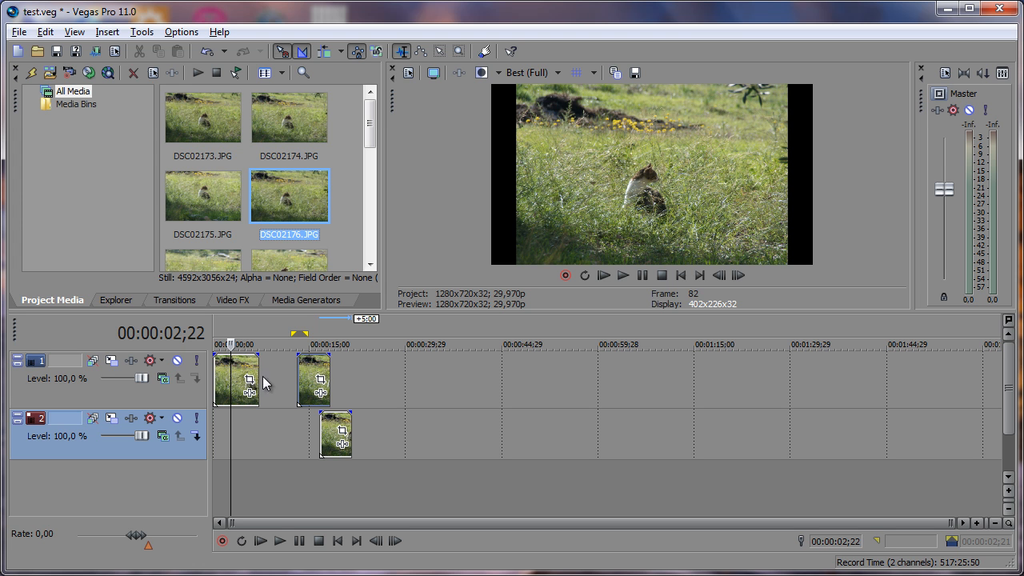
Extend the first clip by 1:04 and cut it back by 1:15, and lengthen it again with Auto Ripple enabled
{"action": "left_click_drag", "start_coordinate": [258, 365], "coordinate": [267, 365]}
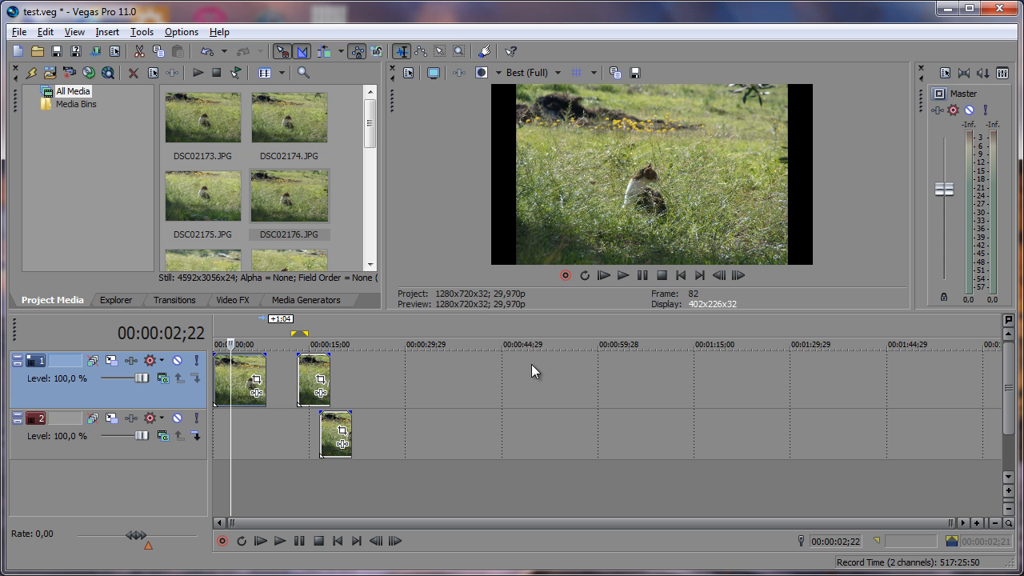
{"action": "left_click_drag", "start_coordinate": [263, 365], "coordinate": [256, 365]}
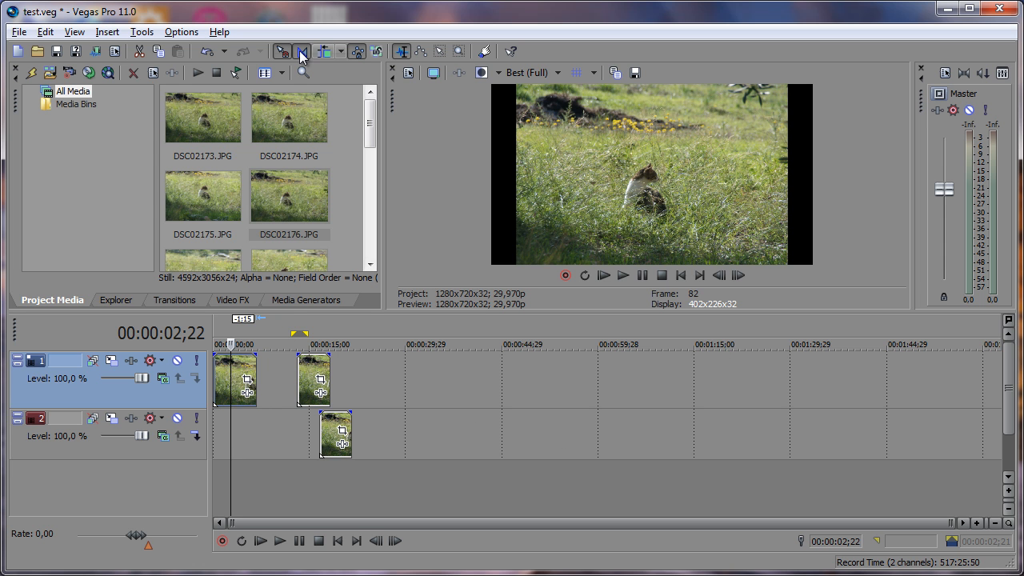
{"action": "left_click", "coordinate": [328, 53]}
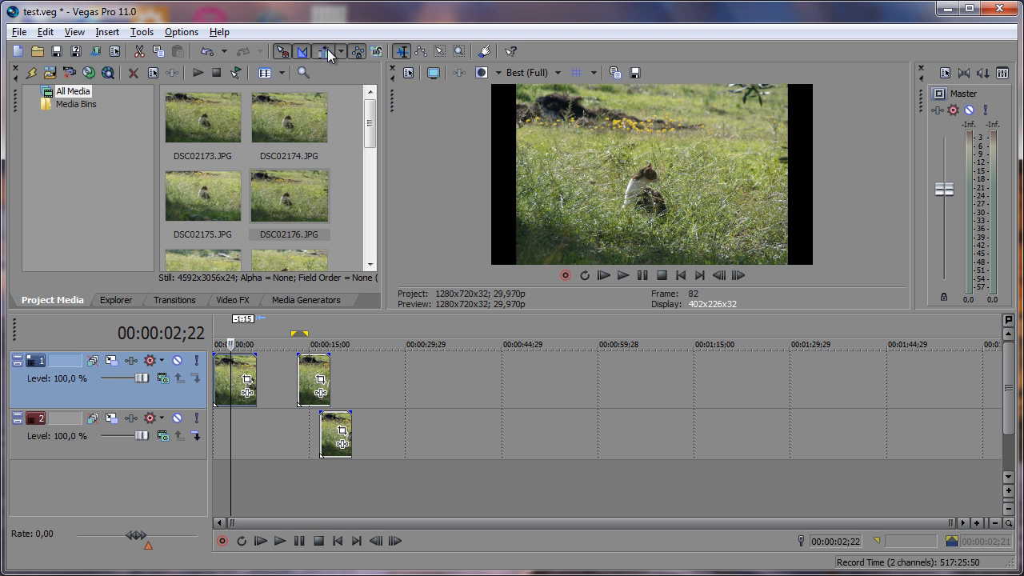
{"action": "left_click_drag", "start_coordinate": [254, 372], "coordinate": [268, 376]}
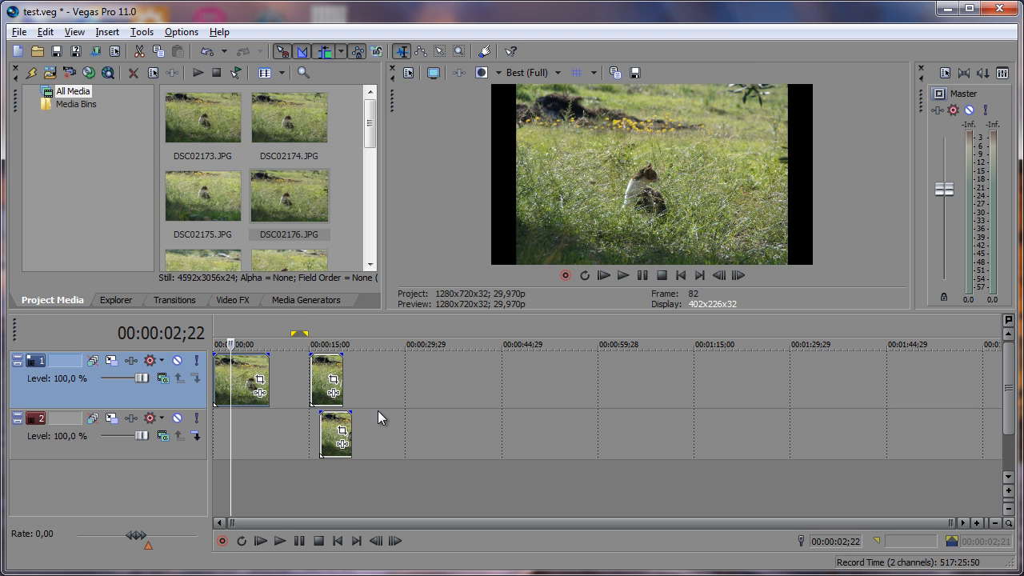
Set Auto Ripple to All Tracks, Markers, and Regions and shorten the first clip on track 1
{"action": "left_click", "coordinate": [340, 432]}
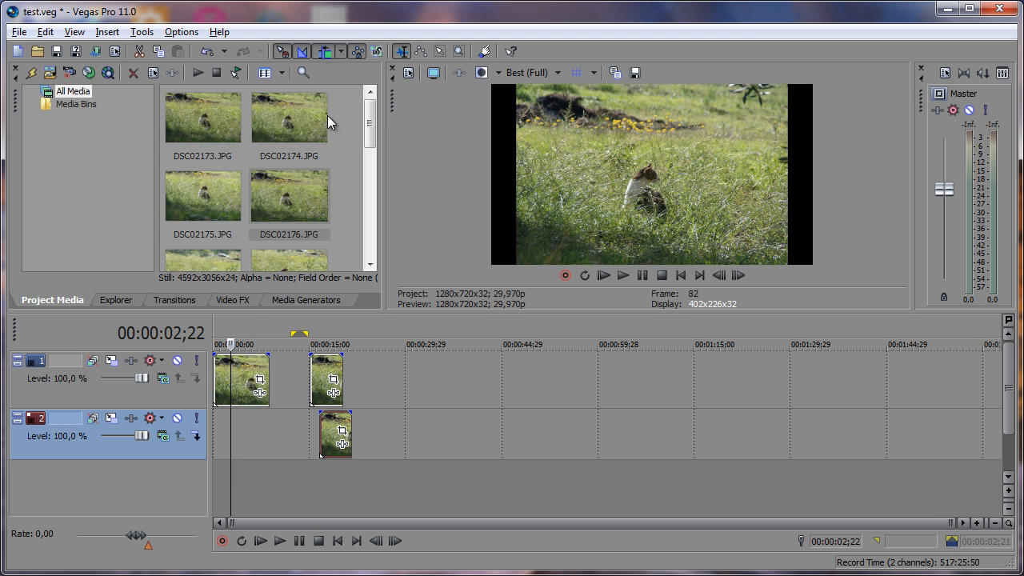
{"action": "left_click", "coordinate": [340, 52]}
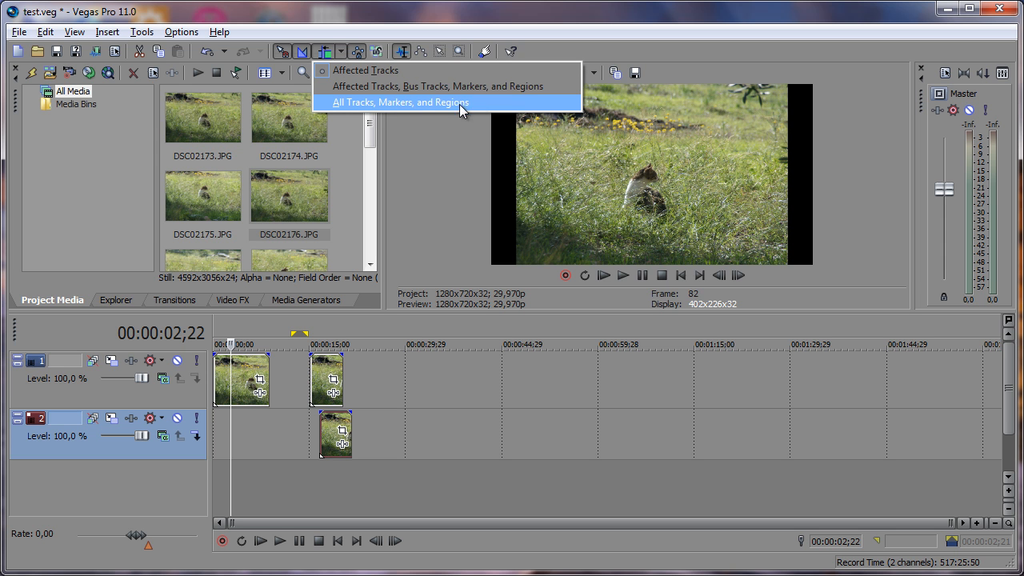
{"action": "left_click", "coordinate": [422, 102]}
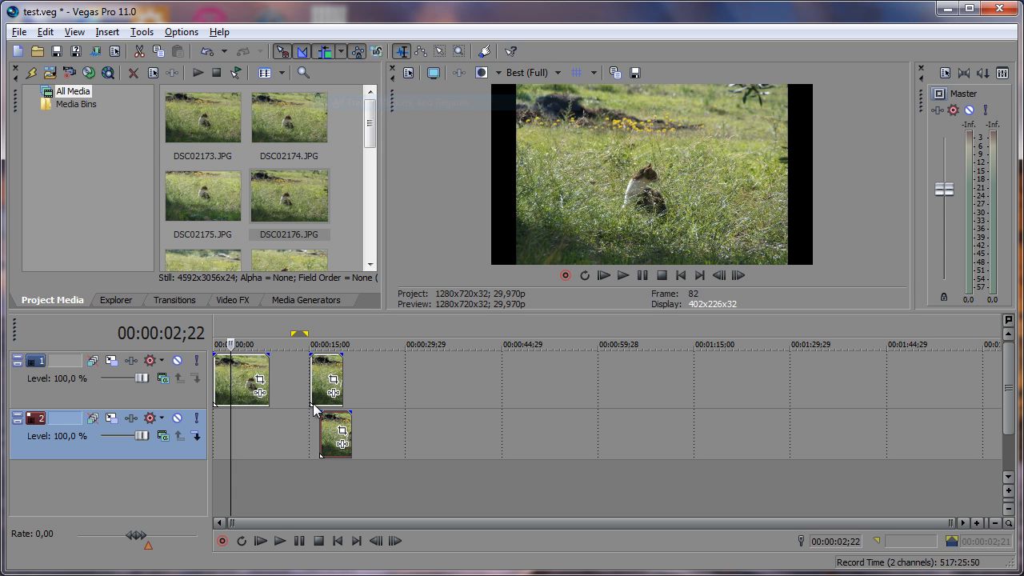
{"action": "mouse_move", "coordinate": [266, 369]}
{"action": "left_mouse_down"}
{"action": "mouse_move", "coordinate": [281, 369]}
{"action": "mouse_move", "coordinate": [256, 370]}
{"action": "left_mouse_up"}
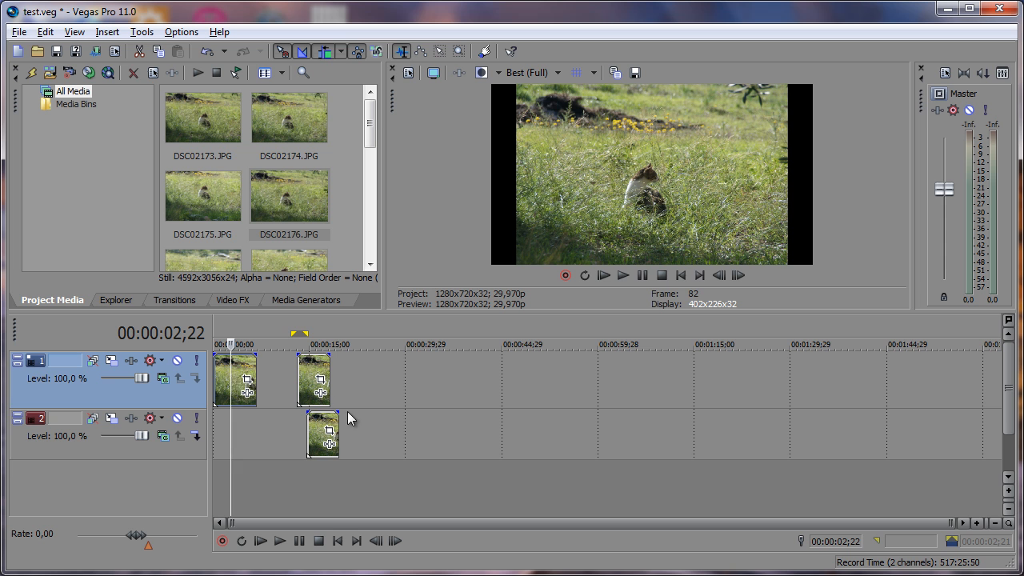
Turn off Auto Ripple and move the second track 1 clip and the track 2 clip earlier, the latter by 2:07
{"action": "left_click", "coordinate": [323, 53]}
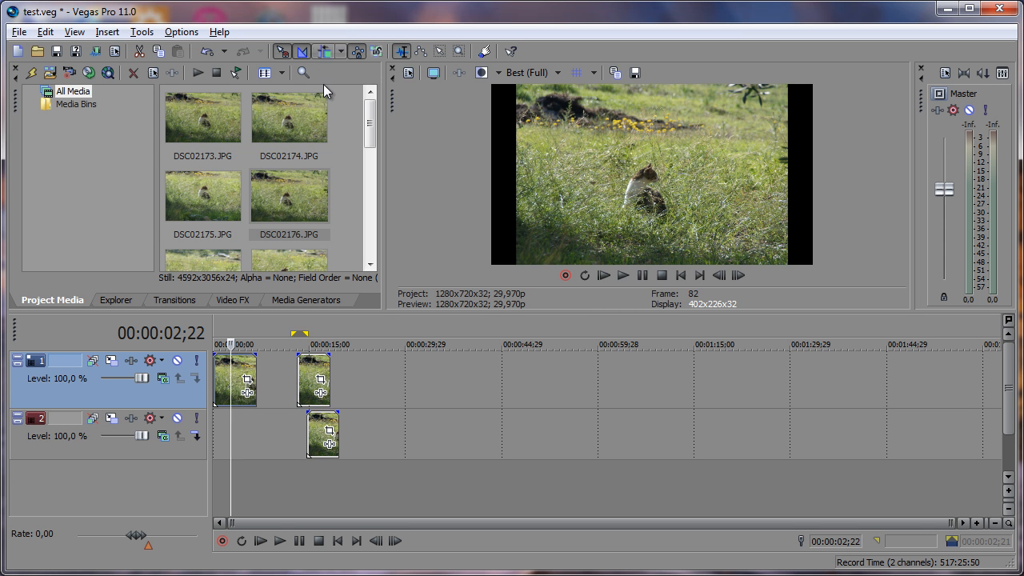
{"action": "left_click_drag", "start_coordinate": [316, 384], "coordinate": [300, 384]}
{"action": "left_click_drag", "start_coordinate": [317, 430], "coordinate": [305, 429]}
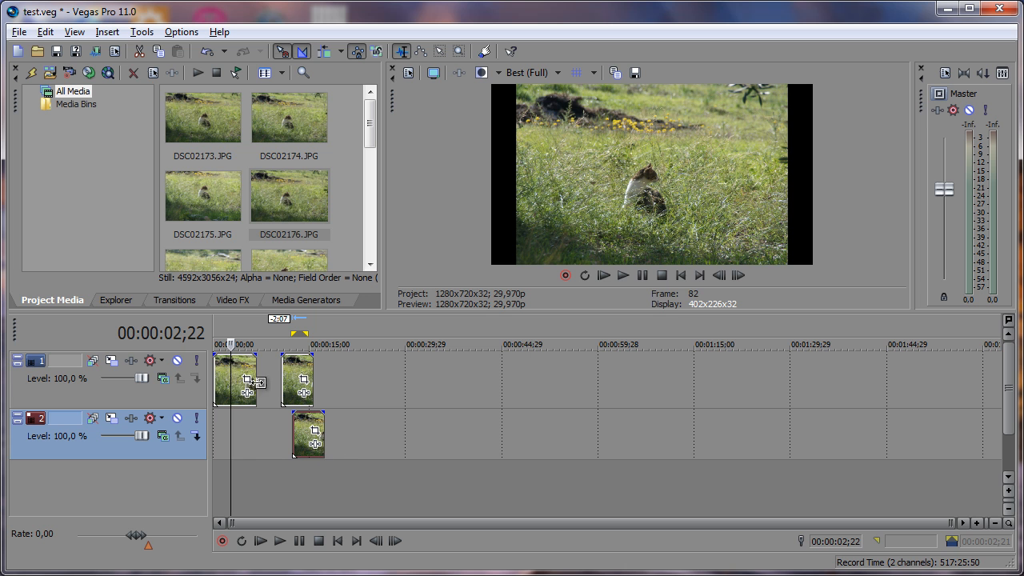
{"action": "left_click", "coordinate": [357, 52]}
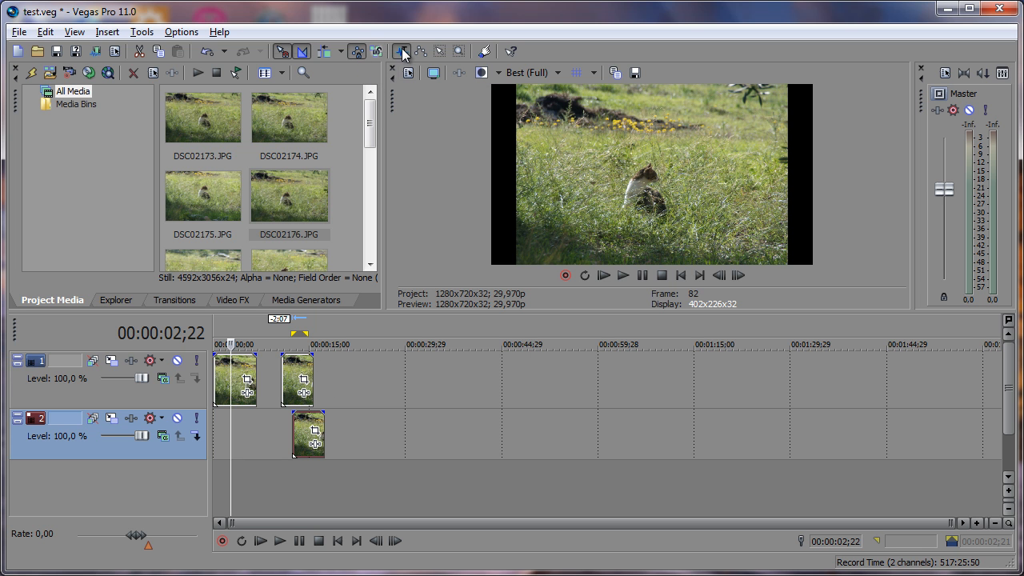
Magnify the timeline around 00:00:16:00 with the Zoom Edit Tool, inspect both tracks, and return to the full timeline view
{"action": "left_click", "coordinate": [459, 51]}
{"action": "left_click_drag", "start_coordinate": [416, 425], "coordinate": [160, 335]}
{"action": "mouse_move", "coordinate": [602, 458]}
{"action": "left_mouse_down"}
{"action": "mouse_move", "coordinate": [378, 362]}
{"action": "mouse_move", "coordinate": [406, 355]}
{"action": "left_mouse_up"}
{"action": "left_click_drag", "start_coordinate": [648, 369], "coordinate": [631, 388]}
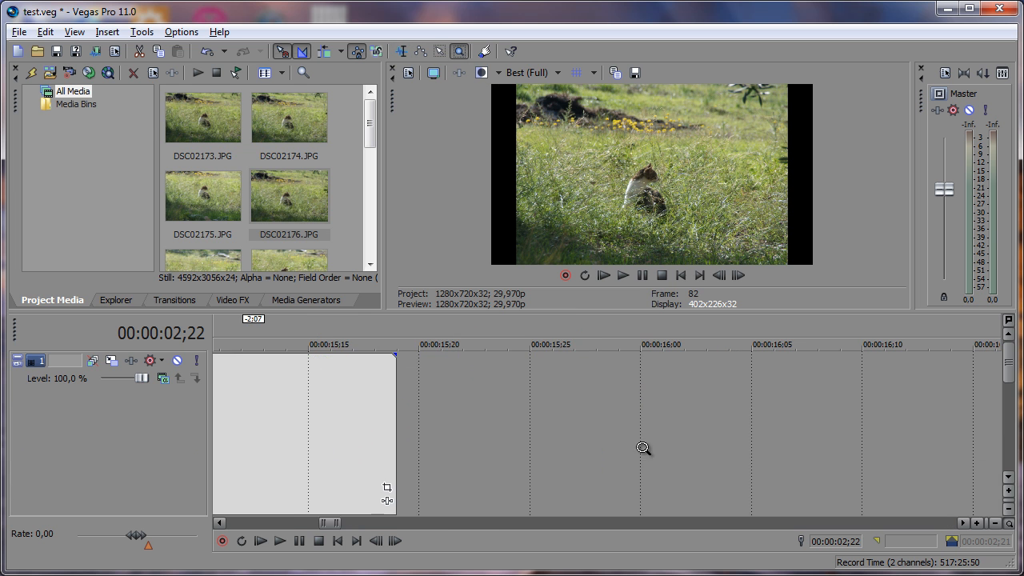
{"action": "left_click", "coordinate": [1010, 512]}
{"action": "left_click_drag", "start_coordinate": [1010, 516], "coordinate": [1009, 516]}
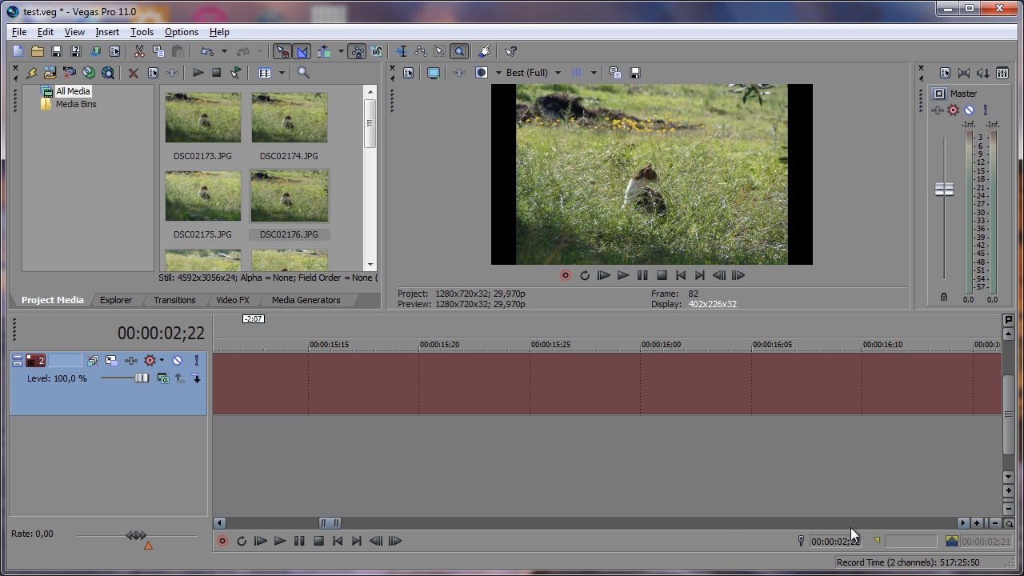
{"action": "scroll", "coordinate": [362, 467], "scroll_direction": "down", "scroll_amount": 10}
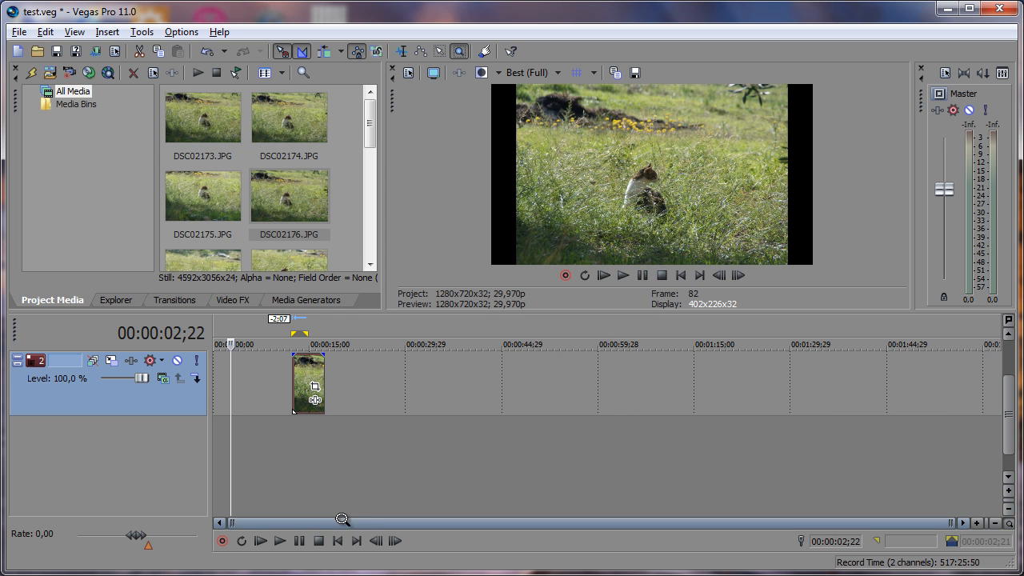
With the Normal Edit Tool, move the track 2 clip to the timeline start and back to about 12:29
{"action": "left_click", "coordinate": [400, 50]}
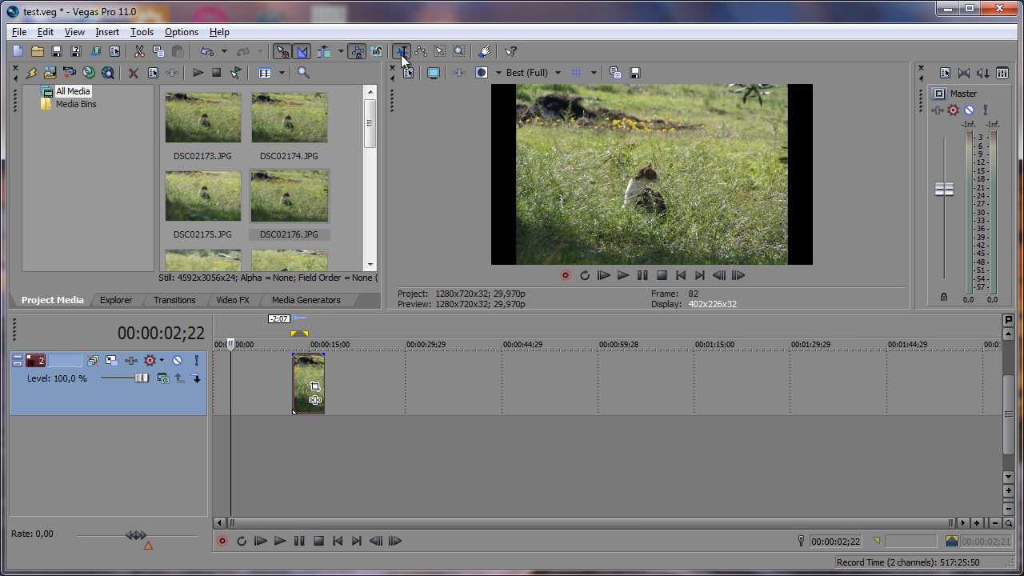
{"action": "left_click_drag", "start_coordinate": [308, 393], "coordinate": [230, 393]}
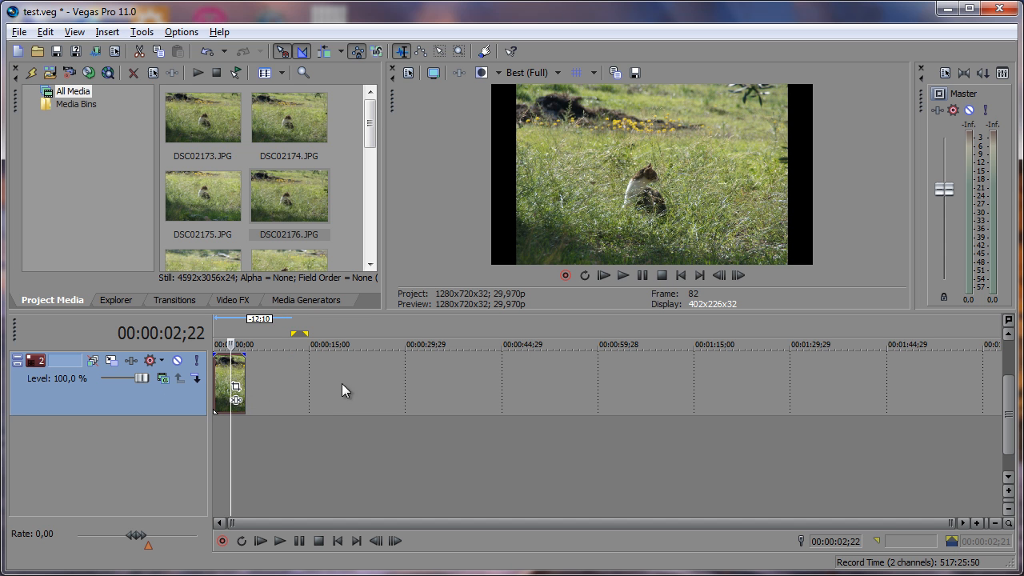
{"action": "left_click_drag", "start_coordinate": [1009, 411], "coordinate": [1010, 370]}
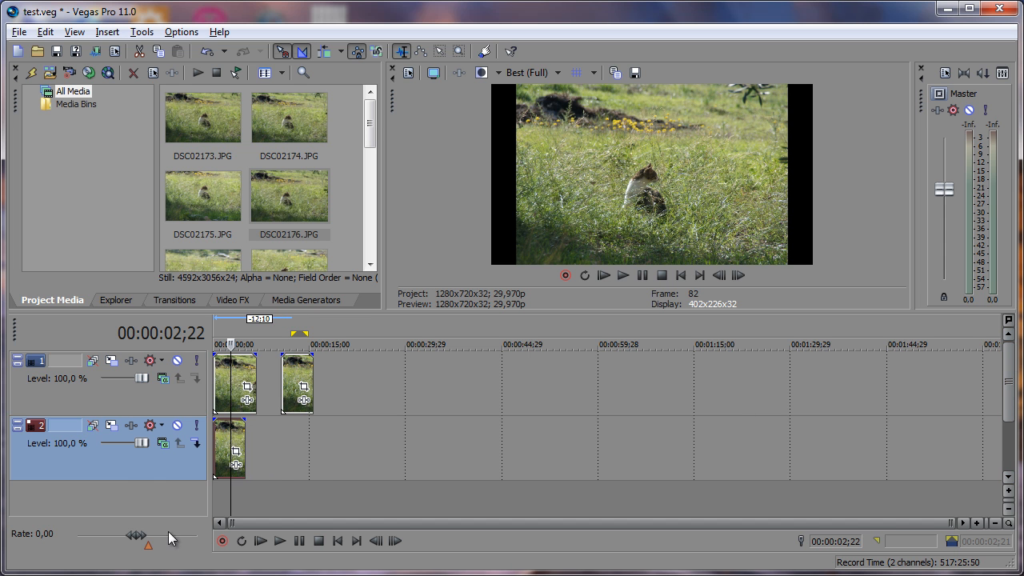
{"action": "left_click_drag", "start_coordinate": [223, 444], "coordinate": [305, 445]}
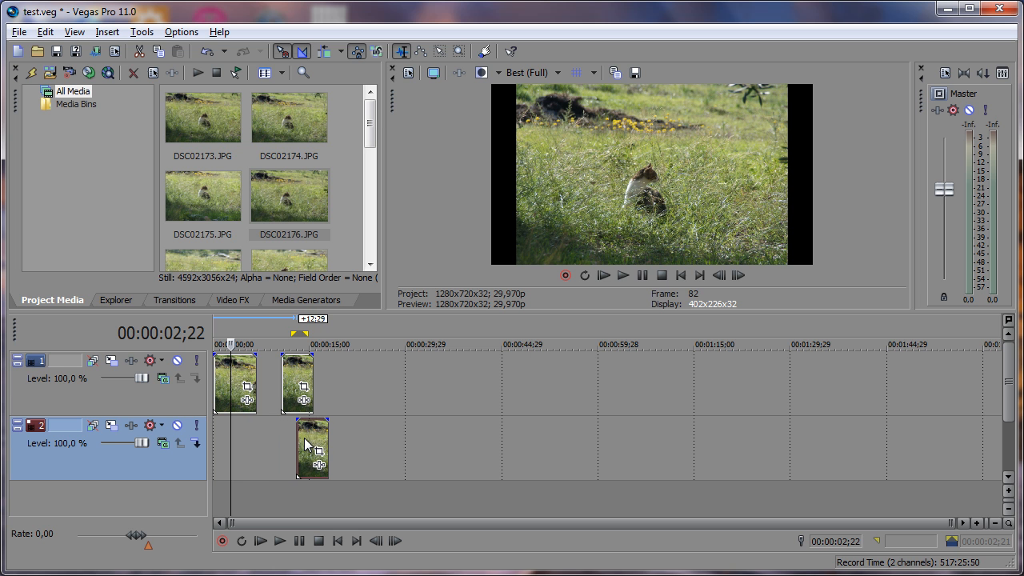
{"action": "left_click", "coordinate": [1009, 507]}
{"action": "left_click", "coordinate": [1009, 507]}
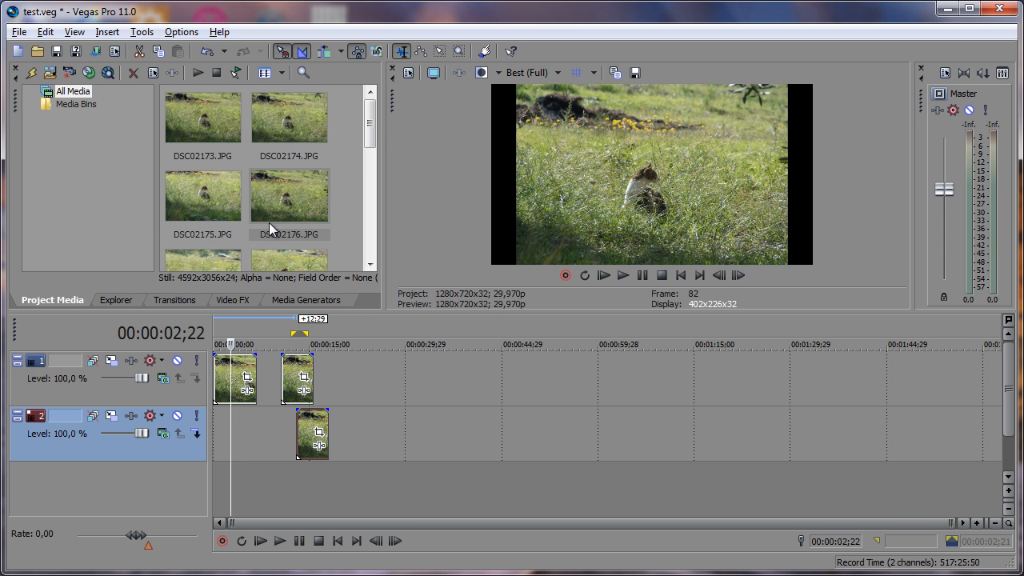
Mark a time selection of about 16:28 on the empty part of the timeline and place the cursor at 00:01:15;06
{"action": "left_click_drag", "start_coordinate": [370, 123], "coordinate": [370, 233]}
{"action": "left_click_drag", "start_coordinate": [433, 436], "coordinate": [537, 440]}
{"action": "left_click", "coordinate": [695, 448]}
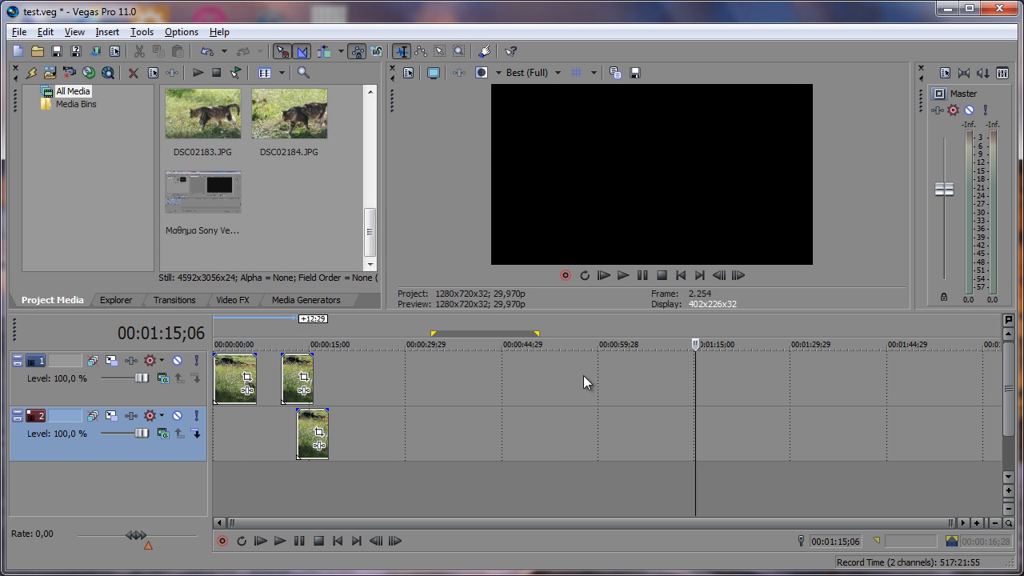
Box-select the clips on tracks 1 and 2 with the Selection Edit Tool
{"action": "left_click", "coordinate": [439, 51]}
{"action": "left_click_drag", "start_coordinate": [507, 490], "coordinate": [294, 407]}
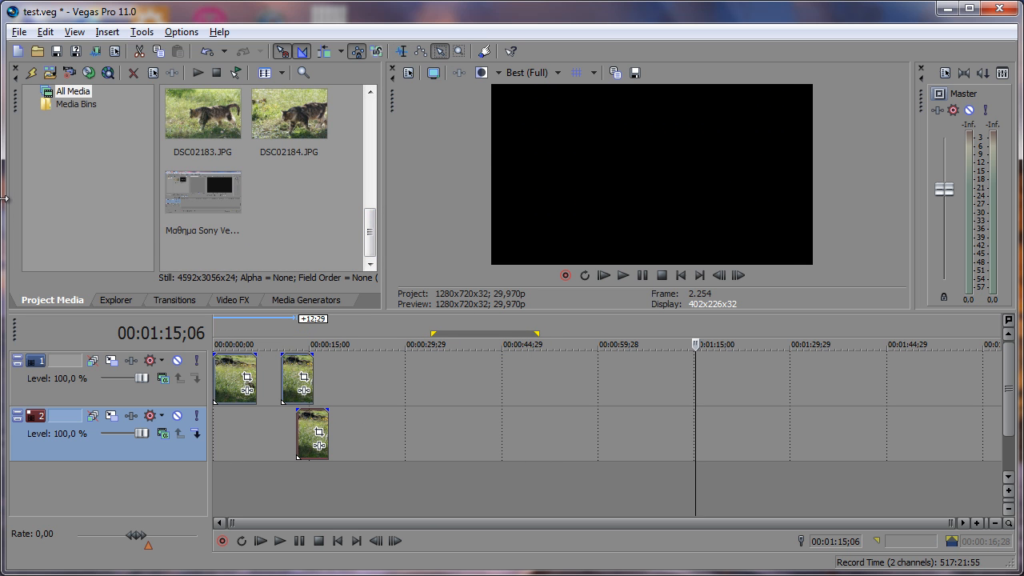
Delete the selected clips, then place the Sony Vegas 4 VideoFX Color Correction Chroma Key MP4 at the timeline start with the Normal Edit Tool
{"action": "key", "text": "Delete"}
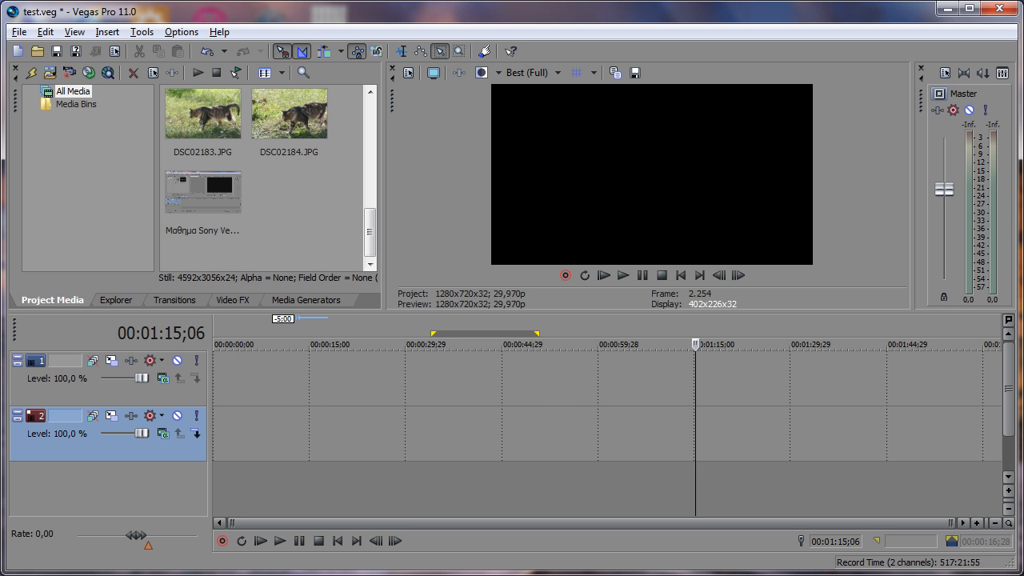
{"action": "left_click", "coordinate": [399, 51]}
{"action": "left_click_drag", "start_coordinate": [212, 190], "coordinate": [324, 409]}
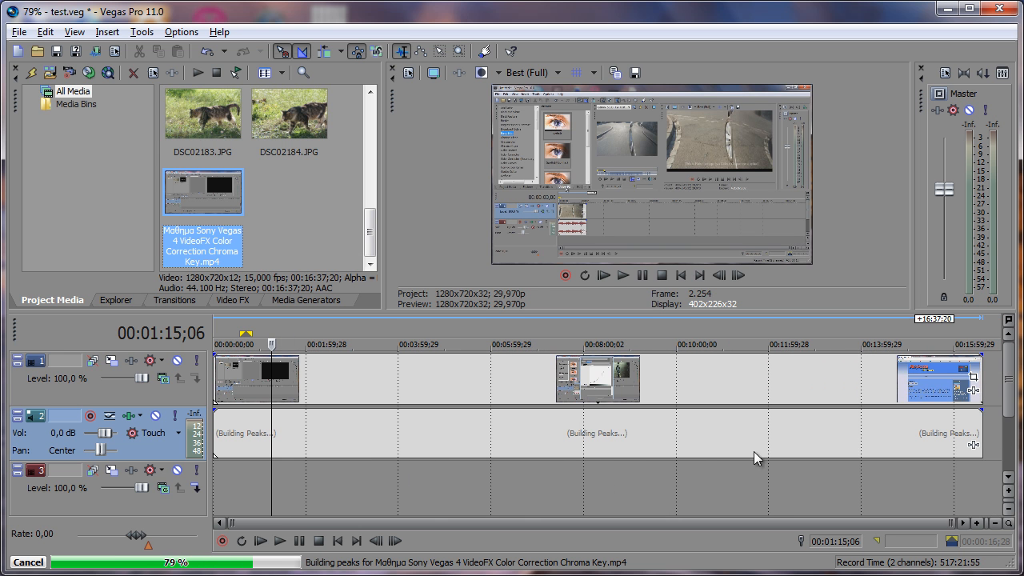
{"action": "left_click_drag", "start_coordinate": [523, 312], "coordinate": [505, 332]}
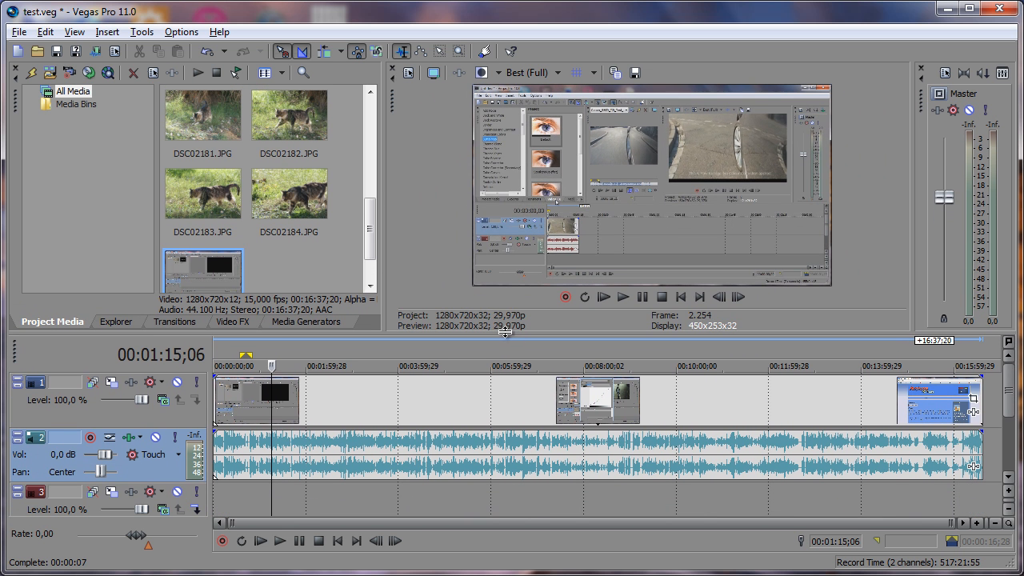
Trim the end of the video clip by about 2:00:09 and undo the trim
{"action": "left_click", "coordinate": [337, 412]}
{"action": "left_click_drag", "start_coordinate": [340, 413], "coordinate": [172, 382]}
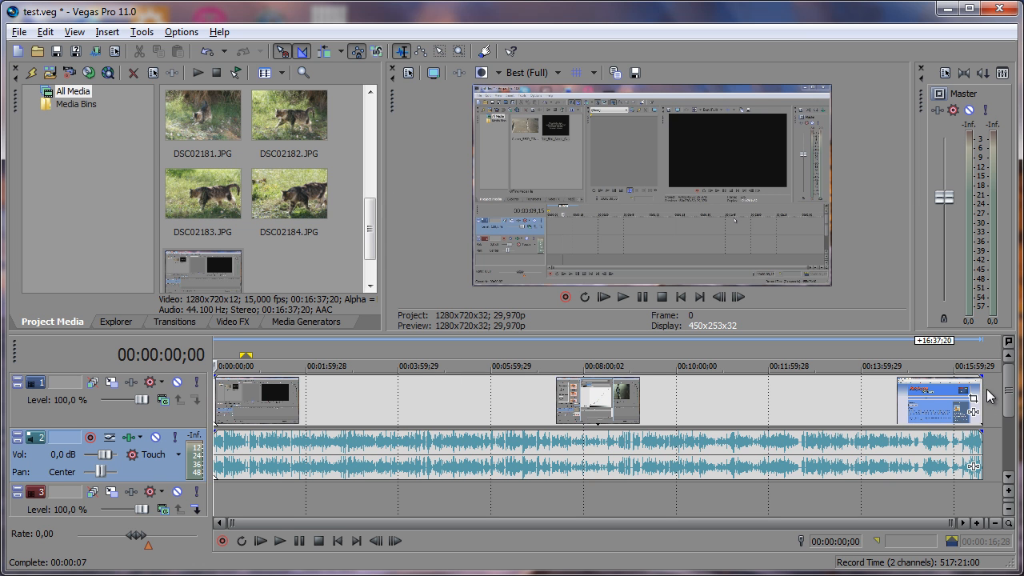
{"action": "key", "text": "ctrl+a"}
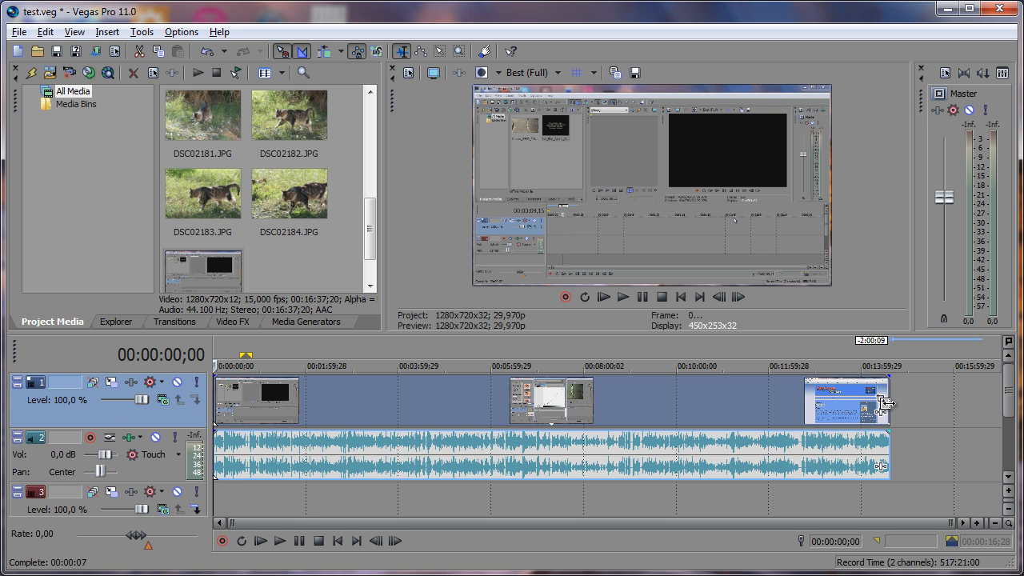
{"action": "key", "text": "Delete"}
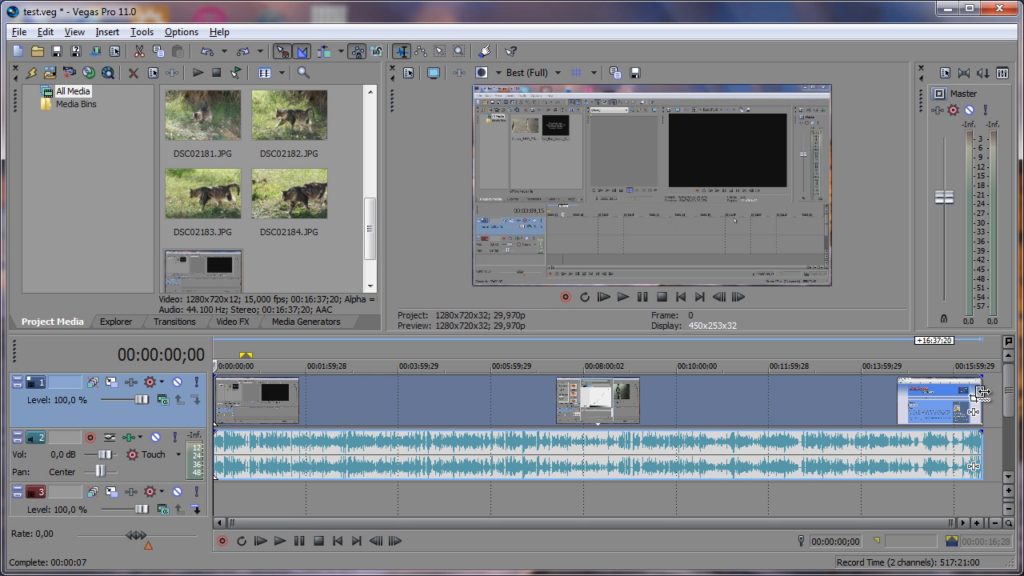
Time-compress the video clip by about 3:33:19 and play its first seconds
{"action": "left_click_drag", "start_coordinate": [982, 392], "coordinate": [817, 410]}
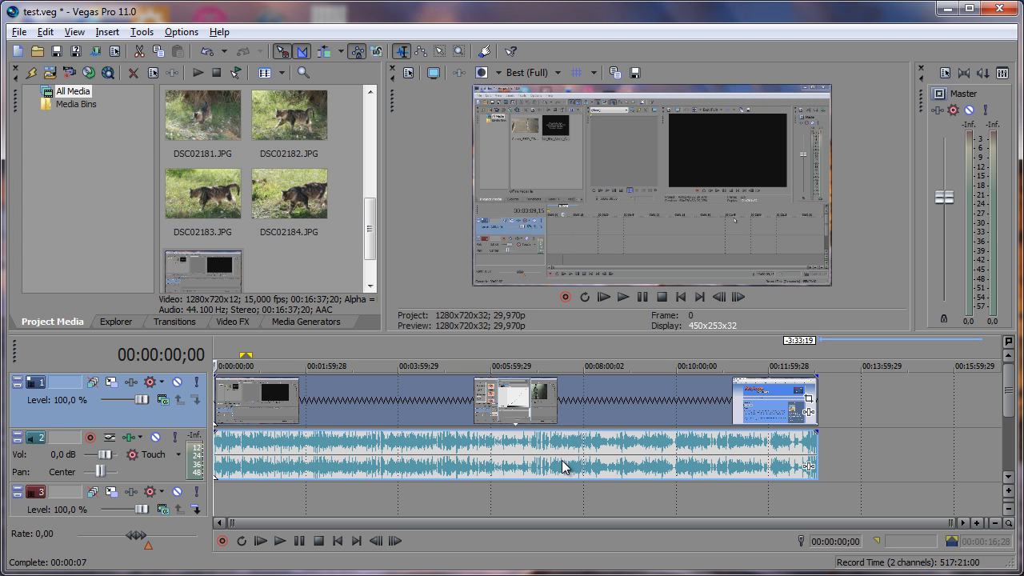
{"action": "key", "text": "space"}
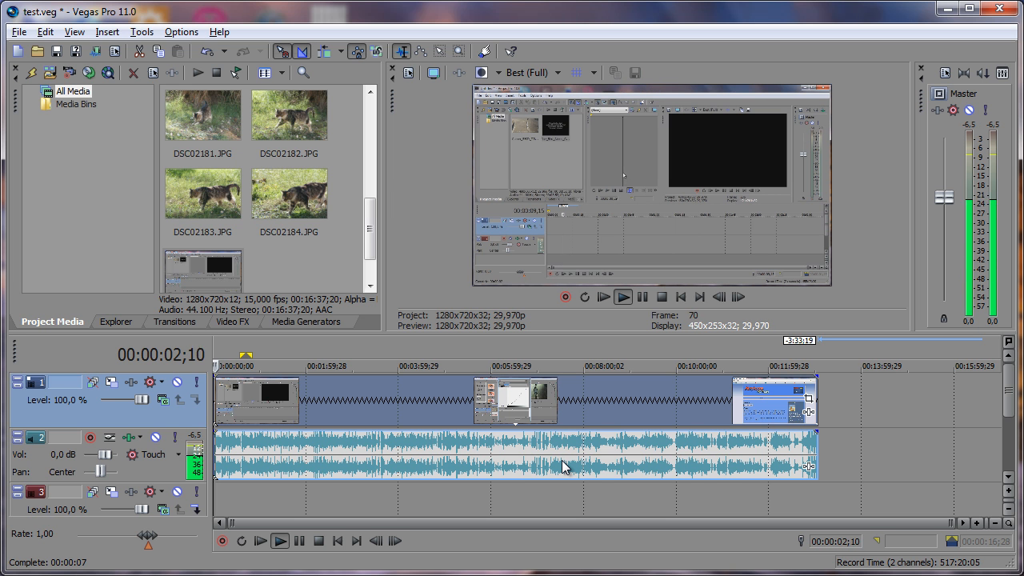
{"action": "key", "text": "space"}
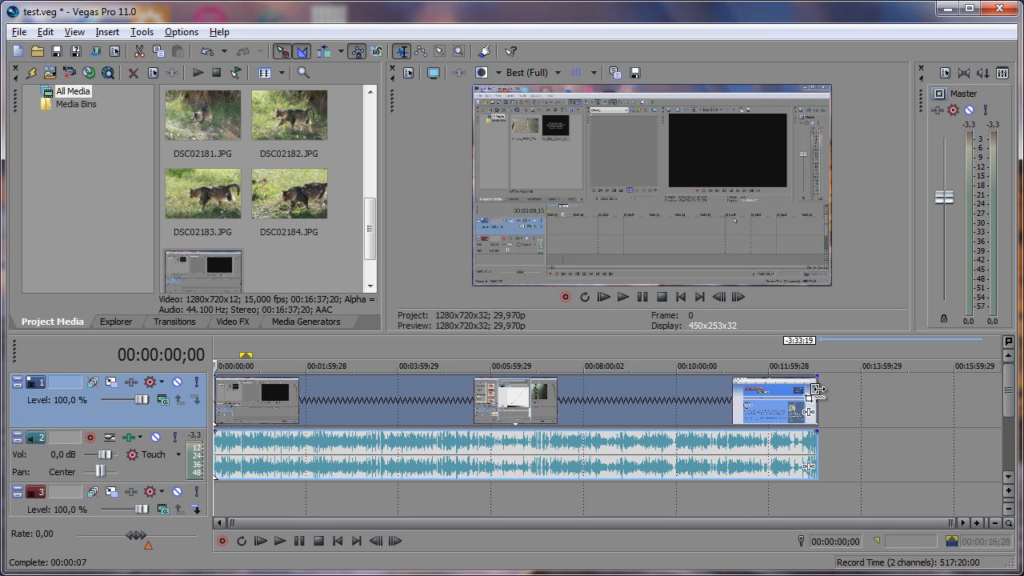
Time-compress the video clip by a further 8:39:18 or so and play it from the start
{"action": "left_click_drag", "start_coordinate": [815, 392], "coordinate": [416, 378]}
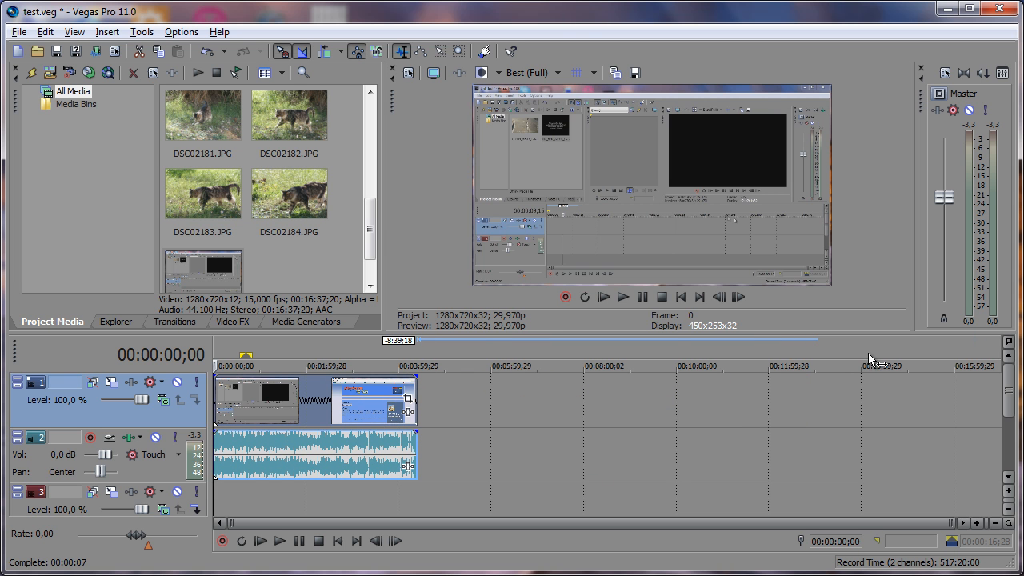
{"action": "key", "text": "space"}
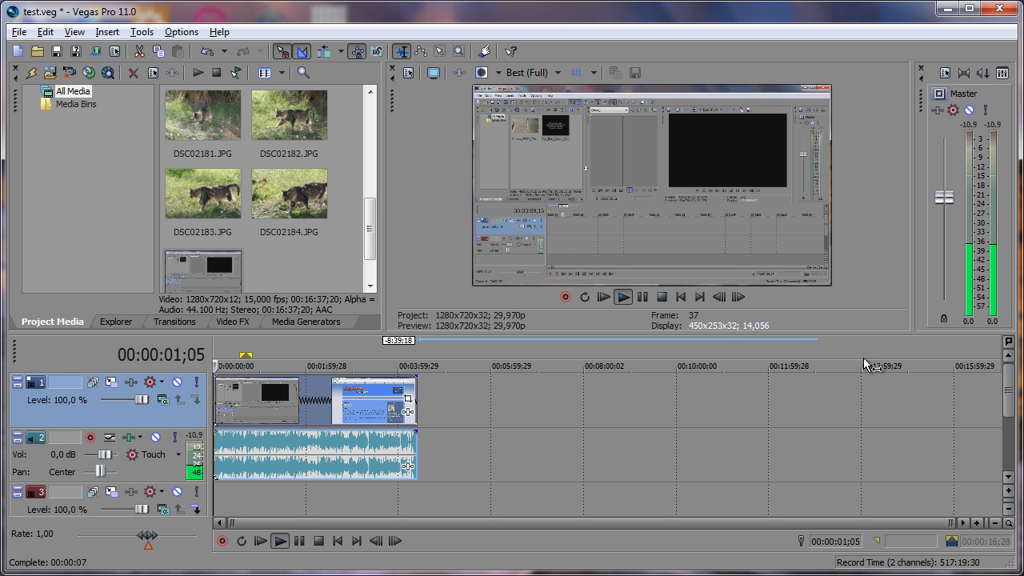
{"action": "key", "text": "space"}
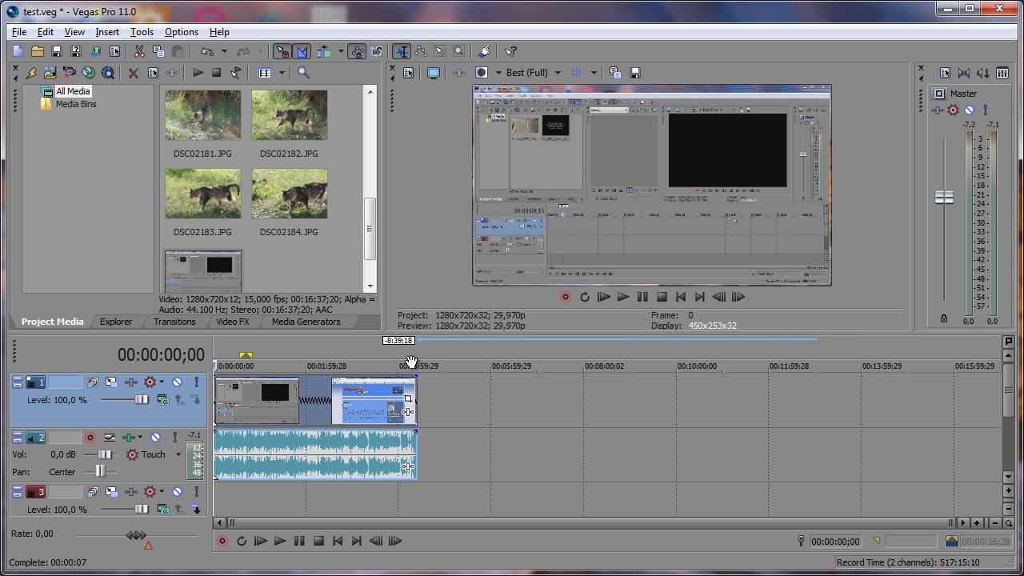
Locate the clip's source in the Project Media list and stretch the clip by about 12:34:28 beyond its original end
{"action": "right_click", "coordinate": [335, 400]}
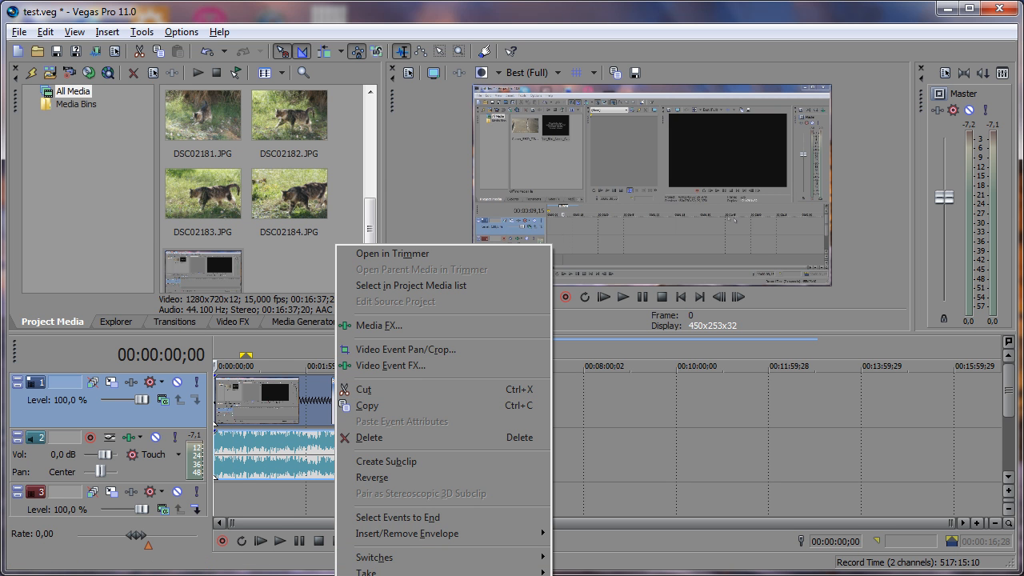
{"action": "left_click", "coordinate": [411, 285]}
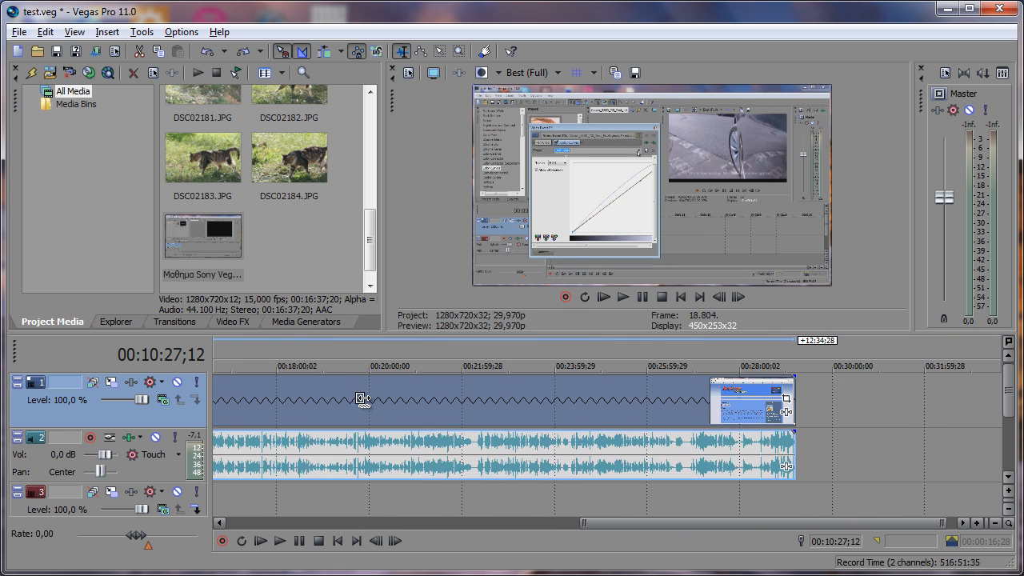
Play the stretched clip from about 00:00:46;19 and undo the stretch
{"action": "left_click_drag", "start_coordinate": [764, 523], "coordinate": [413, 523]}
{"action": "left_click", "coordinate": [249, 498]}
{"action": "key", "text": "space"}
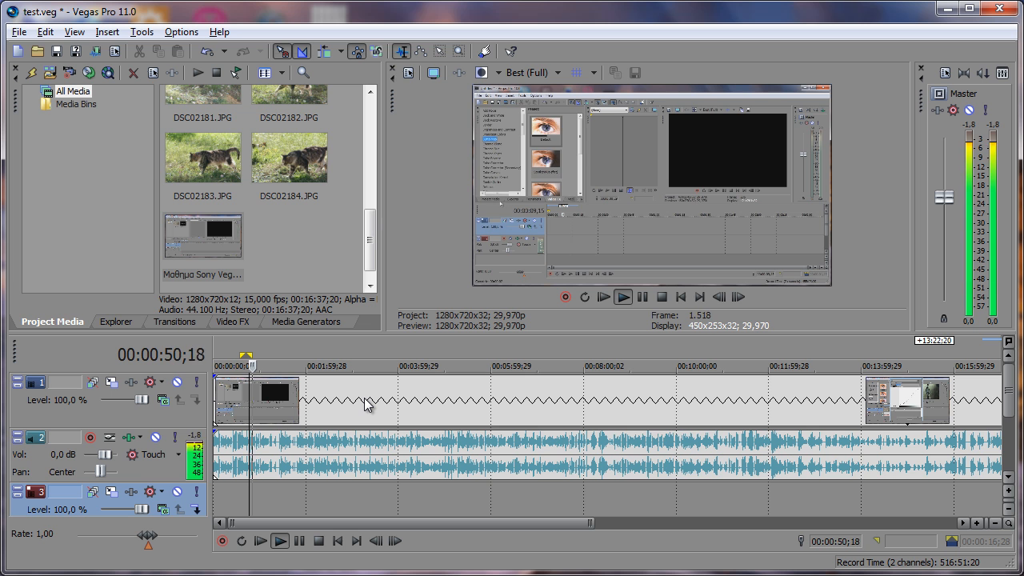
{"action": "key", "text": "space"}
{"action": "key", "text": "ctrl+a"}
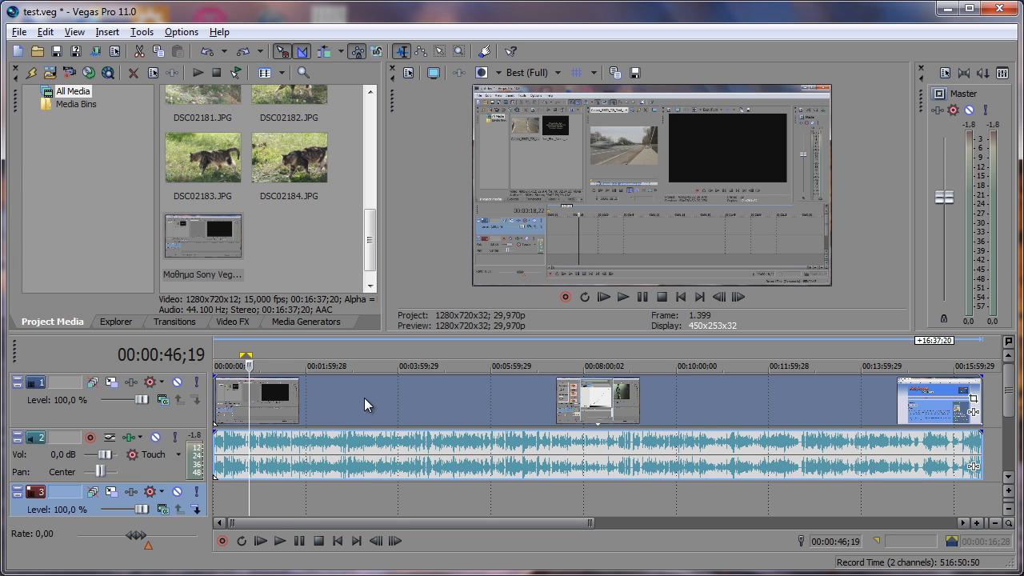
Insert a new video track above the video clip and add Sony Titles & Text media to it
{"action": "scroll", "coordinate": [364, 398], "scroll_direction": "down", "scroll_amount": 3}
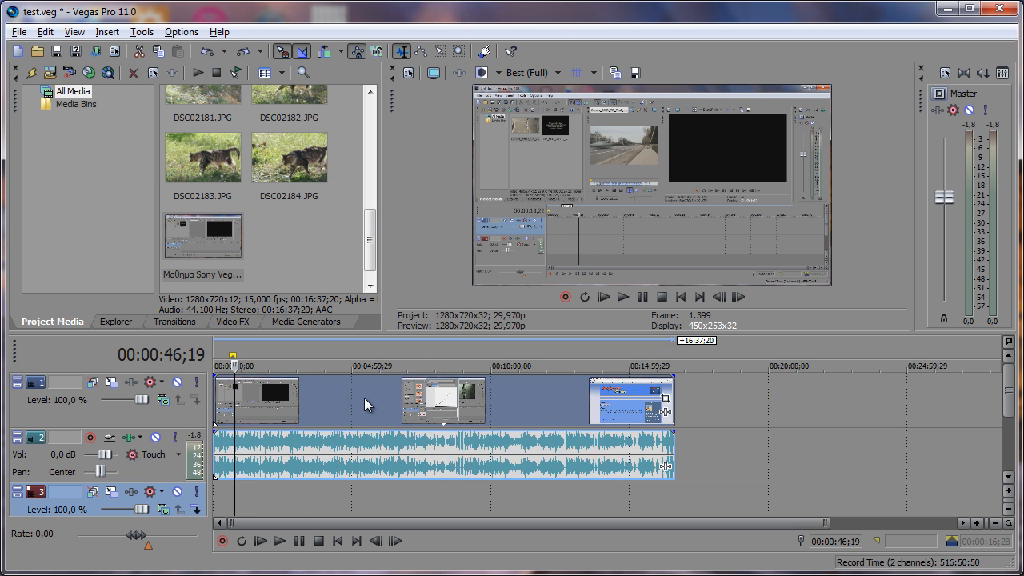
{"action": "scroll", "coordinate": [364, 398], "scroll_direction": "up", "scroll_amount": 3}
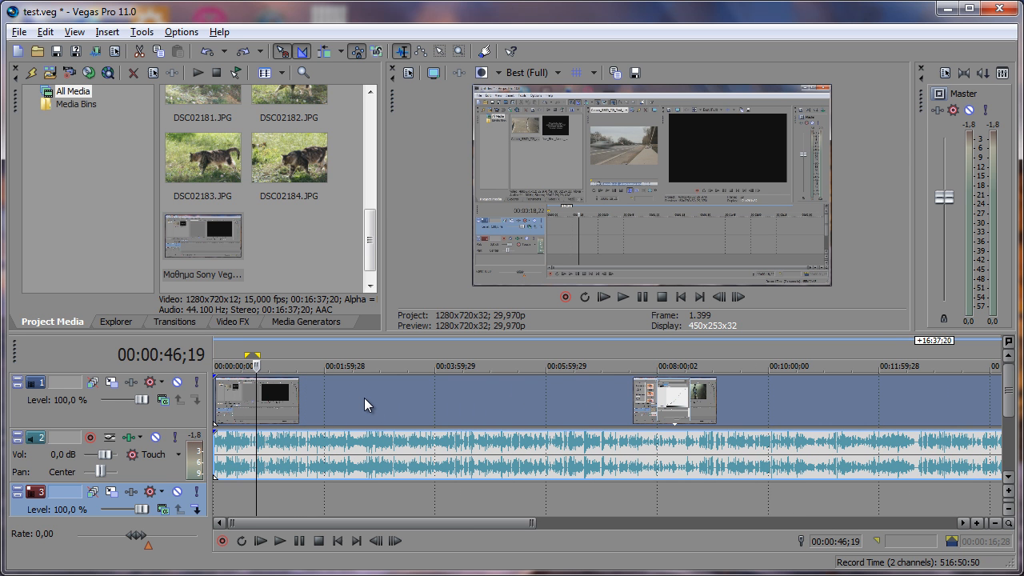
{"action": "key", "text": "ctrl+shift+q"}
{"action": "right_click", "coordinate": [364, 399]}
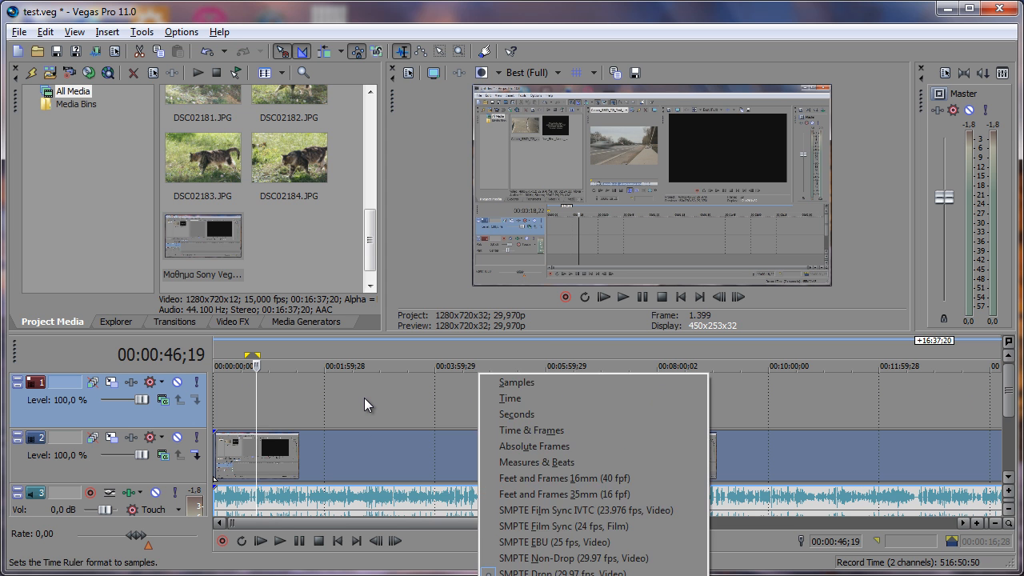
{"action": "key", "text": "Up"}
{"action": "key", "text": "Return"}
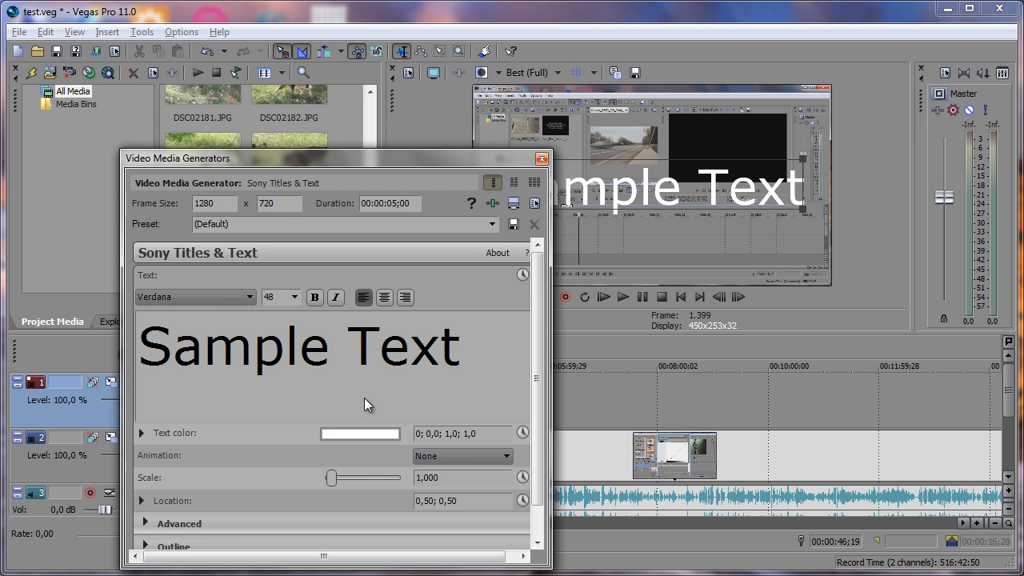
Replace the title's sample text with "Aloykatos PC Tech"
{"action": "scroll", "coordinate": [364, 397], "scroll_direction": "down", "scroll_amount": 1}
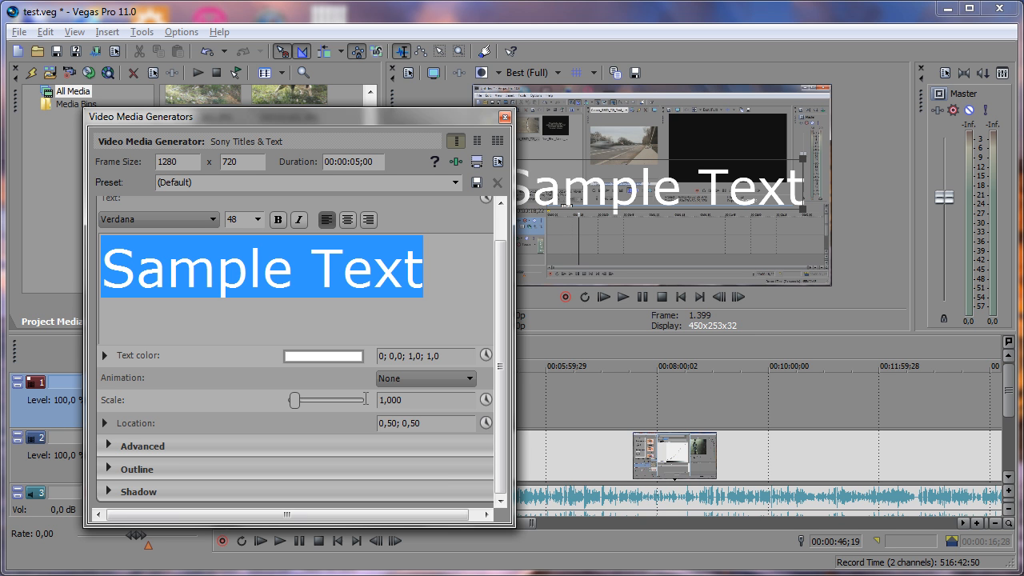
{"action": "type", "text": "aloykatos"}
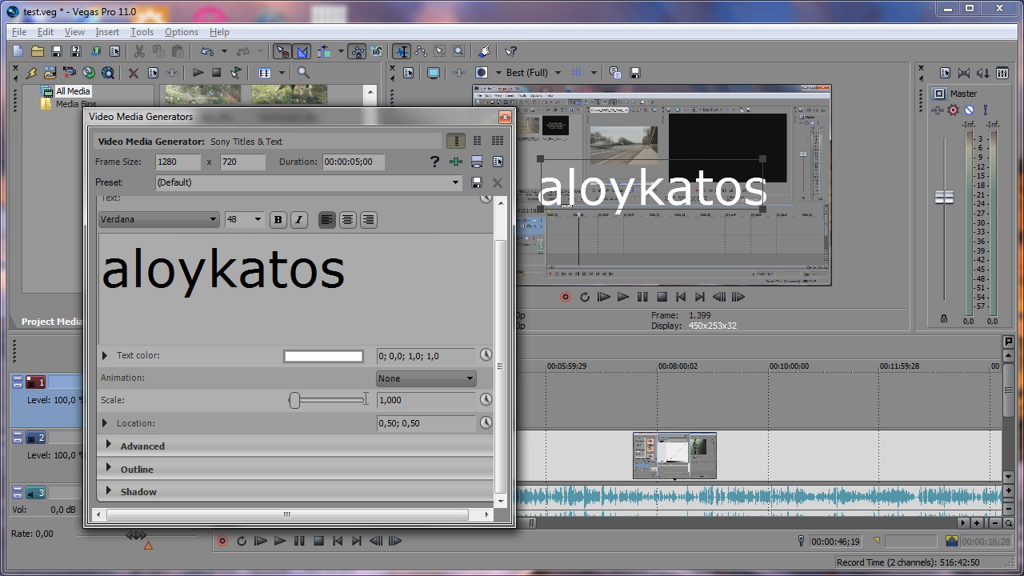
{"action": "key", "text": "ctrl+a"}
{"action": "type", "text": "Aloykatos "}
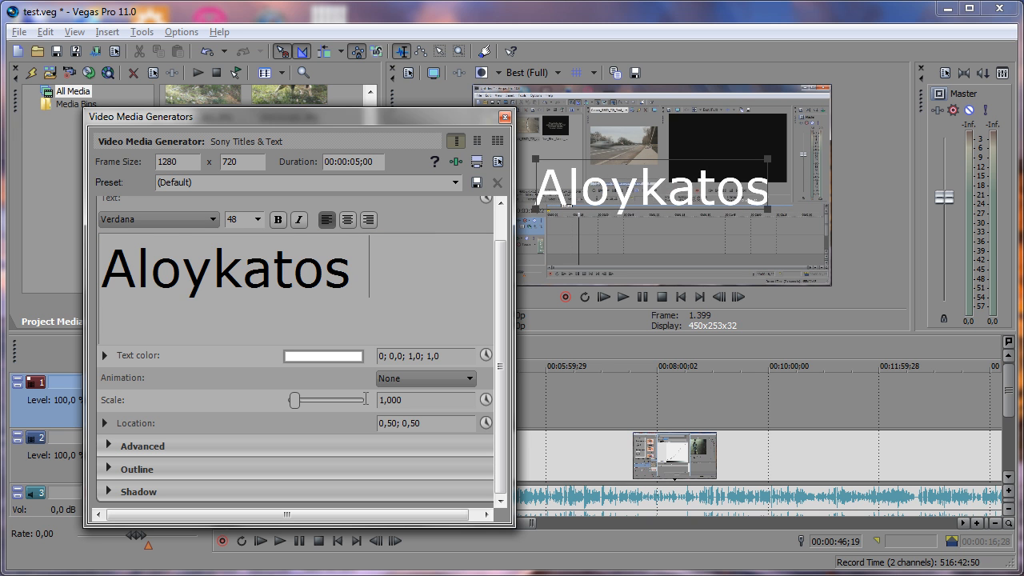
{"action": "type", "text": "PC Tech"}
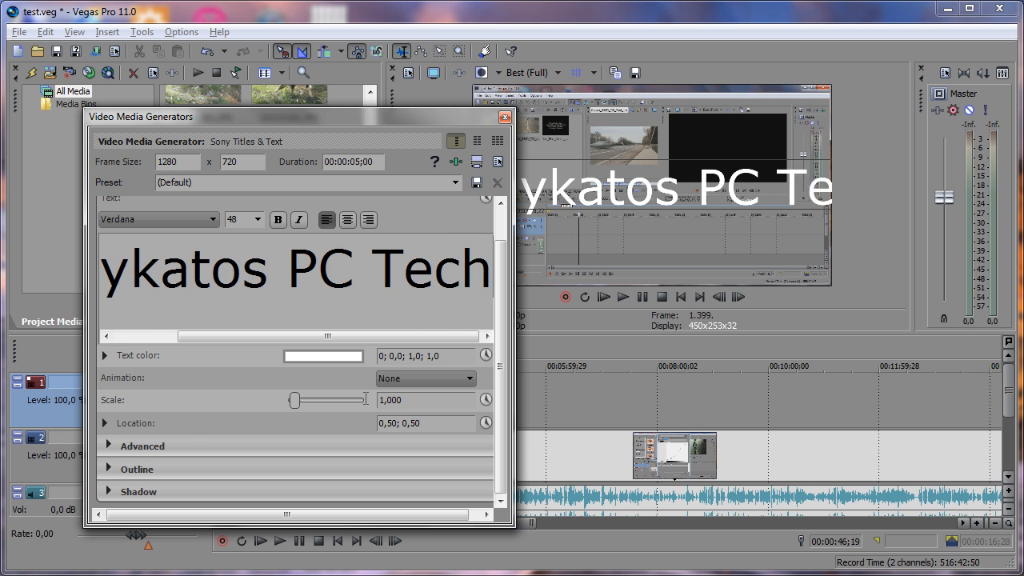
Set the title's font size to 24 and move its location to about 0,64; 0,13
{"action": "key", "text": "ctrl+a"}
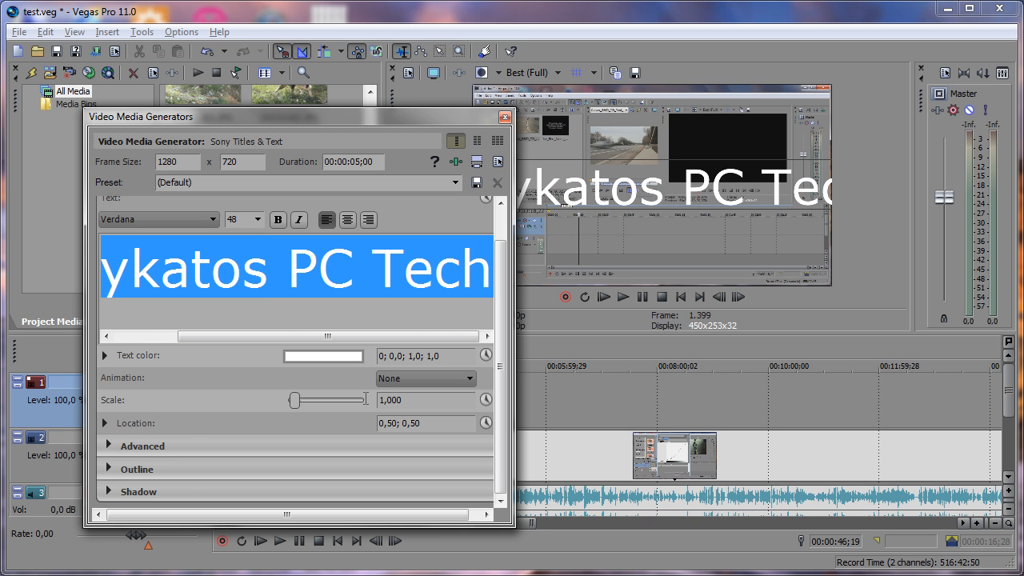
{"action": "key", "text": "alt+Down"}
{"action": "key", "text": "Up"}
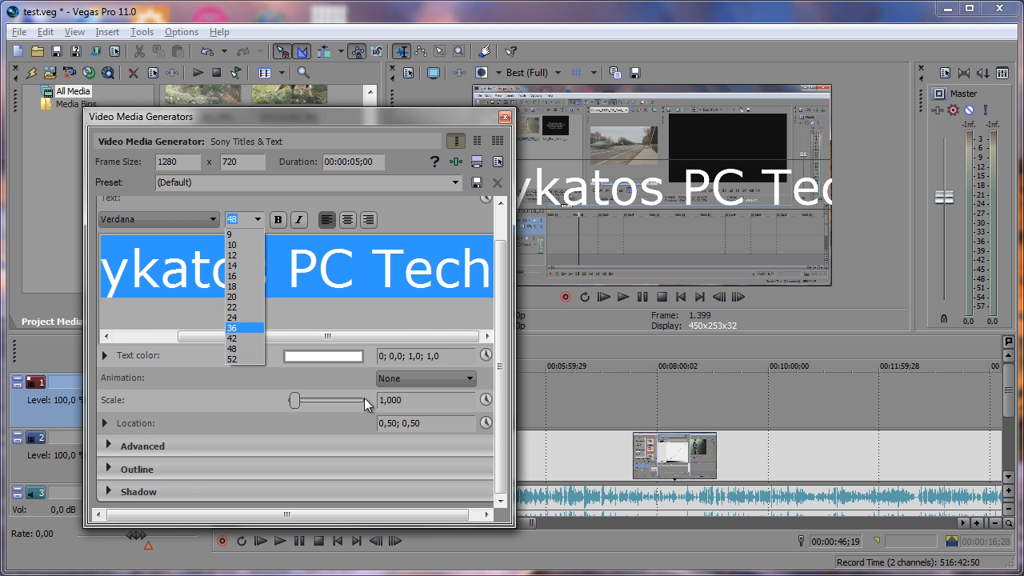
{"action": "key", "text": "Return"}
{"action": "key", "text": "alt+Down"}
{"action": "key", "text": "Down"}
{"action": "key", "text": "Up"}
{"action": "key", "text": "Return"}
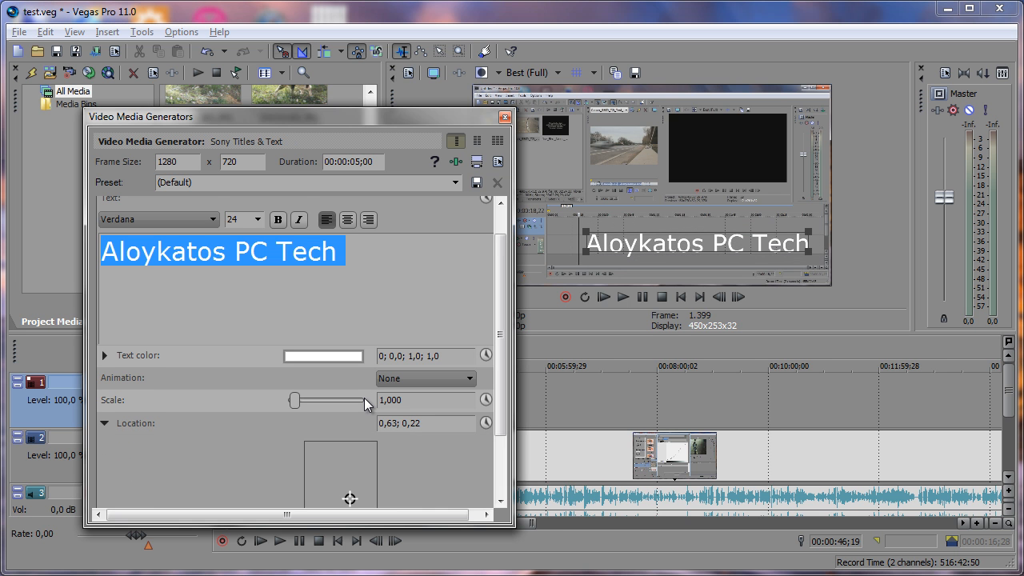
{"action": "left_click_drag", "start_coordinate": [349, 470], "coordinate": [352, 476]}
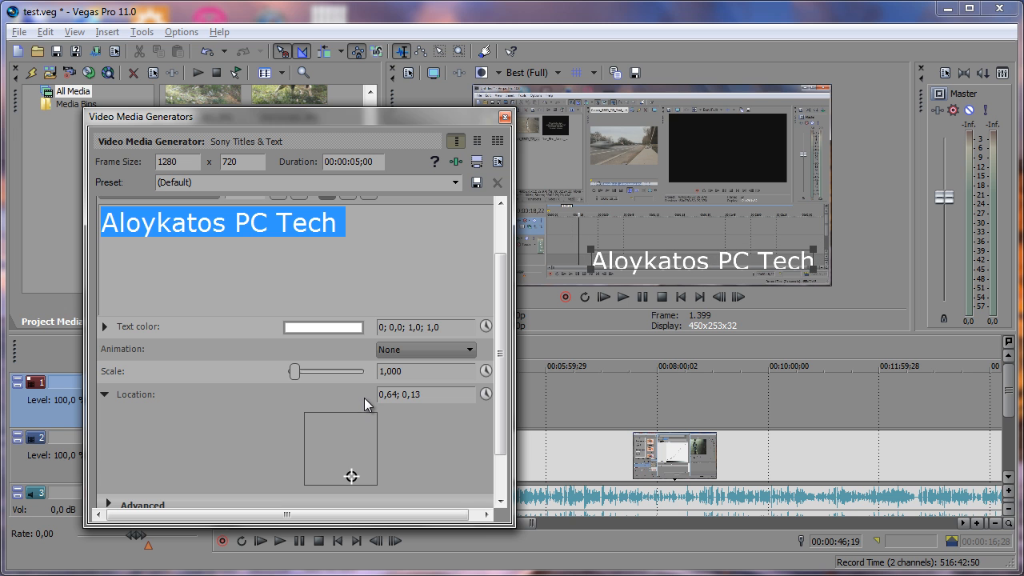
Change the title's font to Impact
{"action": "scroll", "coordinate": [365, 400], "scroll_direction": "up", "scroll_amount": 3}
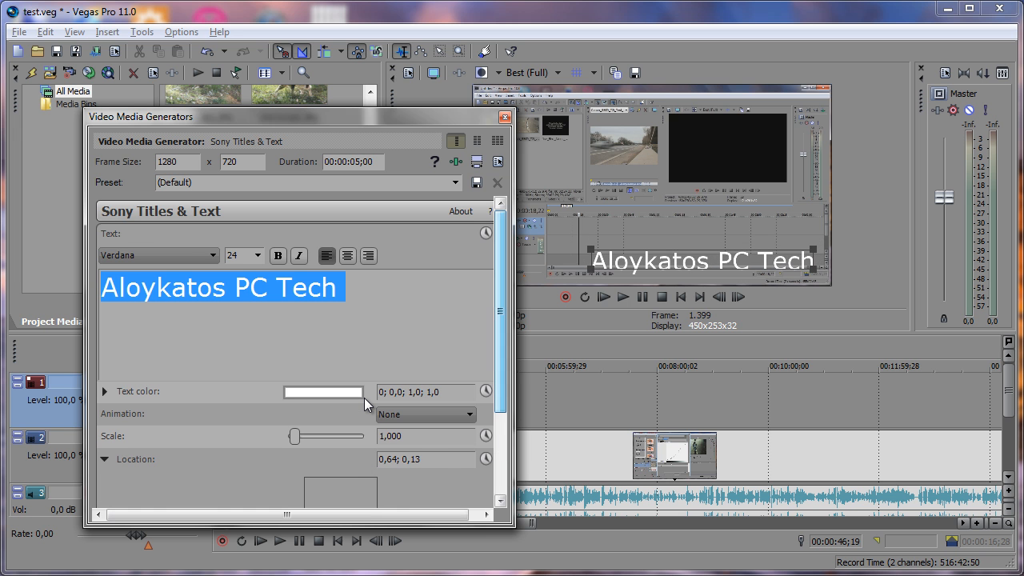
{"action": "key", "text": "Tab"}
{"action": "key", "text": "alt+Down"}
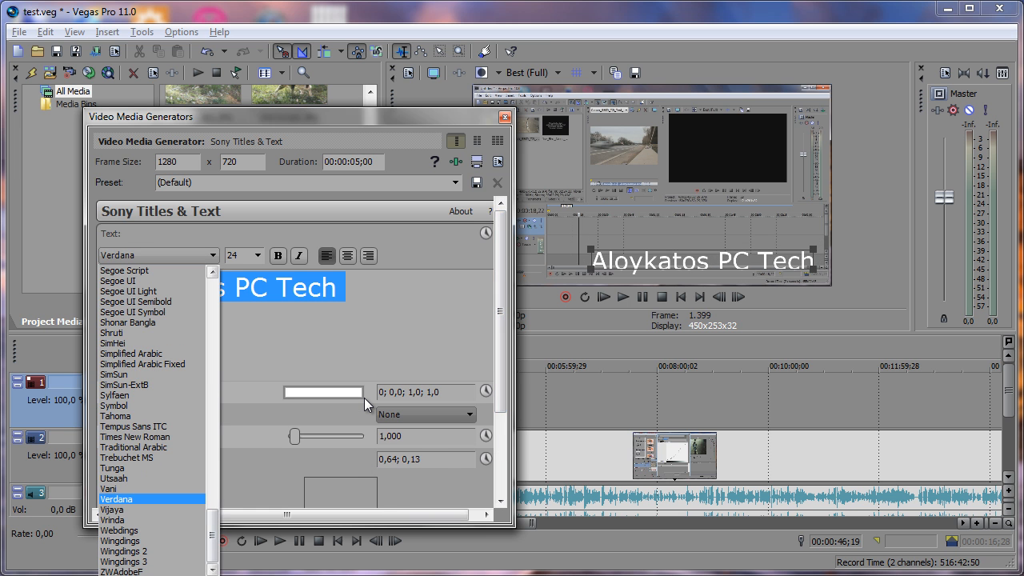
{"action": "key", "text": "Escape"}
{"action": "key", "text": "alt+Down"}
{"action": "key", "text": "Down"}
{"action": "key", "text": "Down"}
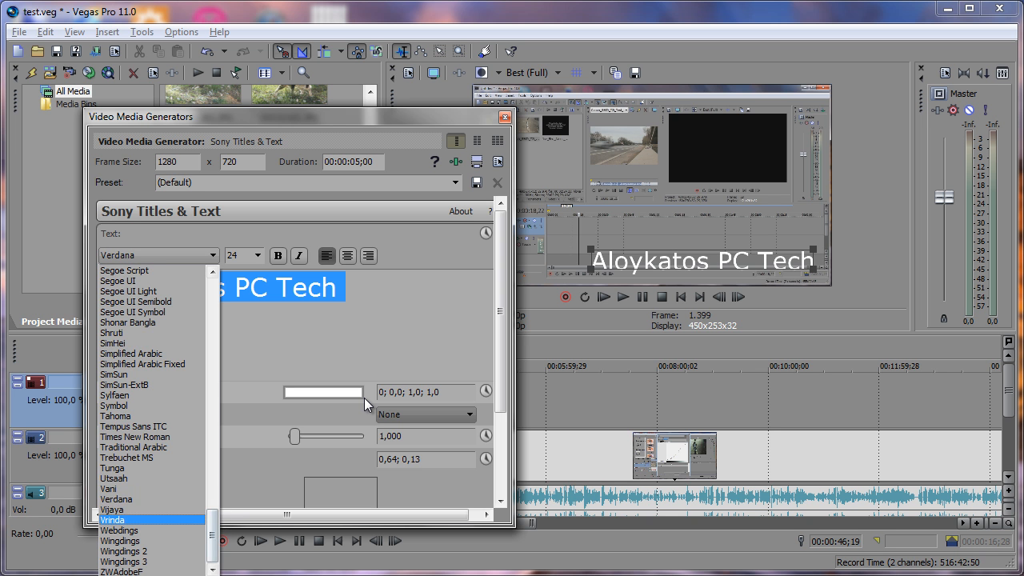
{"action": "scroll", "coordinate": [366, 404], "scroll_direction": "up", "scroll_amount": 20}
{"action": "scroll", "coordinate": [366, 404], "scroll_direction": "up", "scroll_amount": 12}
{"action": "scroll", "coordinate": [366, 404], "scroll_direction": "up", "scroll_amount": 3}
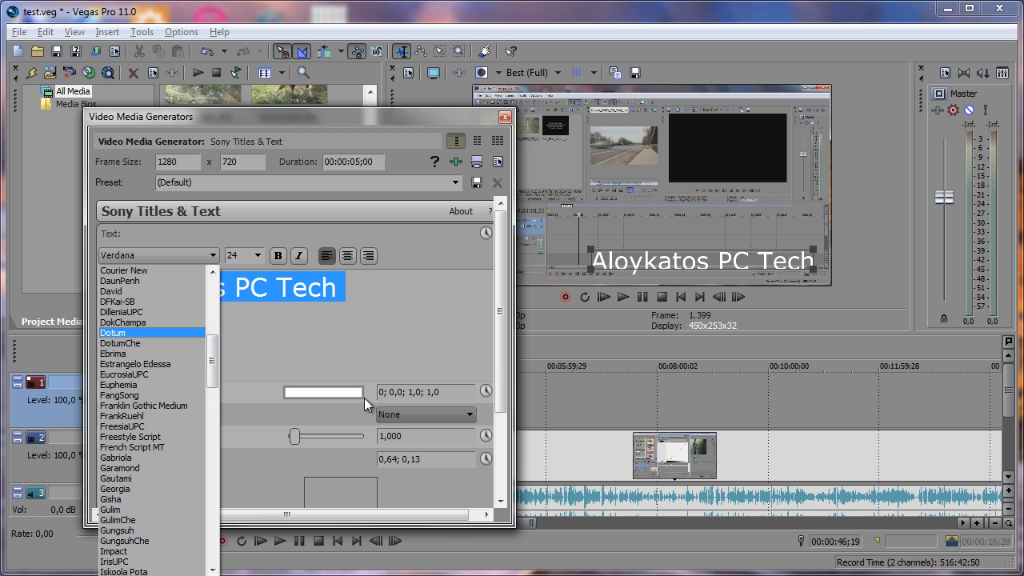
{"action": "key", "text": "Down"}
{"action": "key", "text": "Down"}
{"action": "key", "text": "Down"}
{"action": "key", "text": "Down"}
{"action": "key", "text": "Down"}
{"action": "key", "text": "Down"}
{"action": "key", "text": "Down"}
{"action": "key", "text": "Down"}
{"action": "key", "text": "Down"}
{"action": "key", "text": "Down"}
{"action": "key", "text": "Down"}
{"action": "key", "text": "Down"}
{"action": "key", "text": "Down"}
{"action": "key", "text": "Down"}
{"action": "key", "text": "Down"}
{"action": "key", "text": "Down"}
{"action": "key", "text": "Down"}
{"action": "key", "text": "Down"}
{"action": "key", "text": "Down"}
{"action": "key", "text": "Down"}
{"action": "key", "text": "Down"}
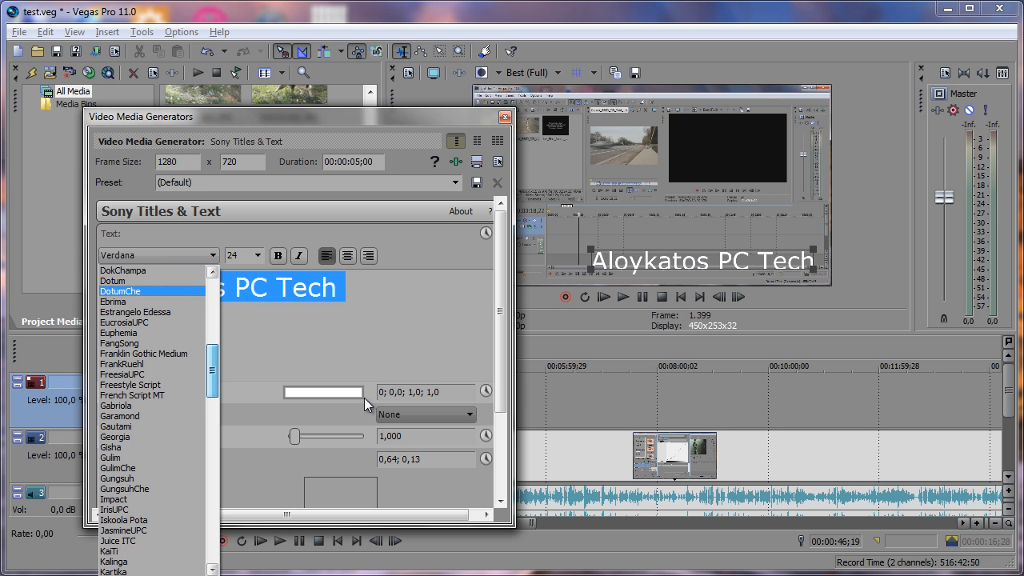
{"action": "key", "text": "Return"}
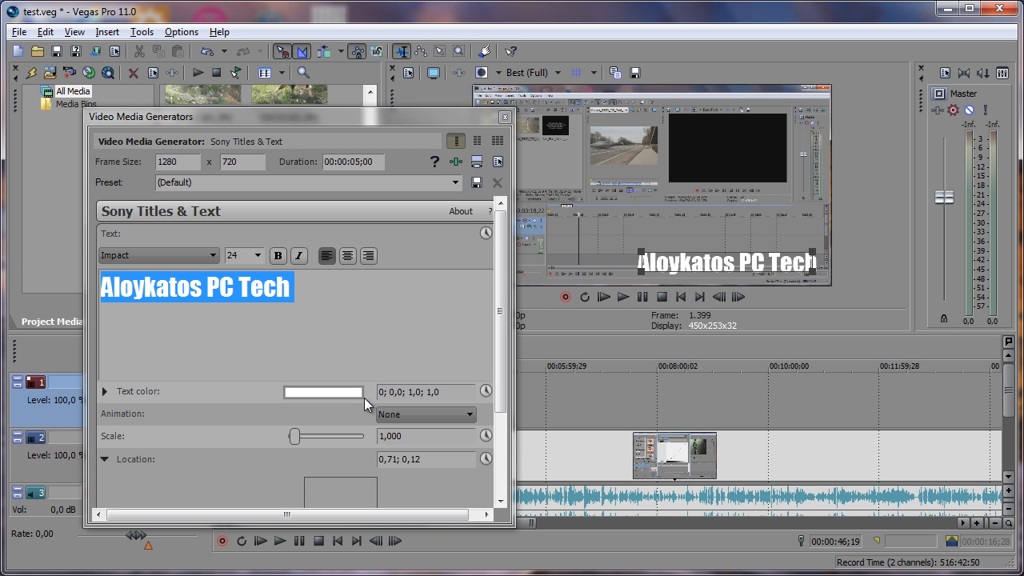
{"action": "left_click", "coordinate": [365, 398]}
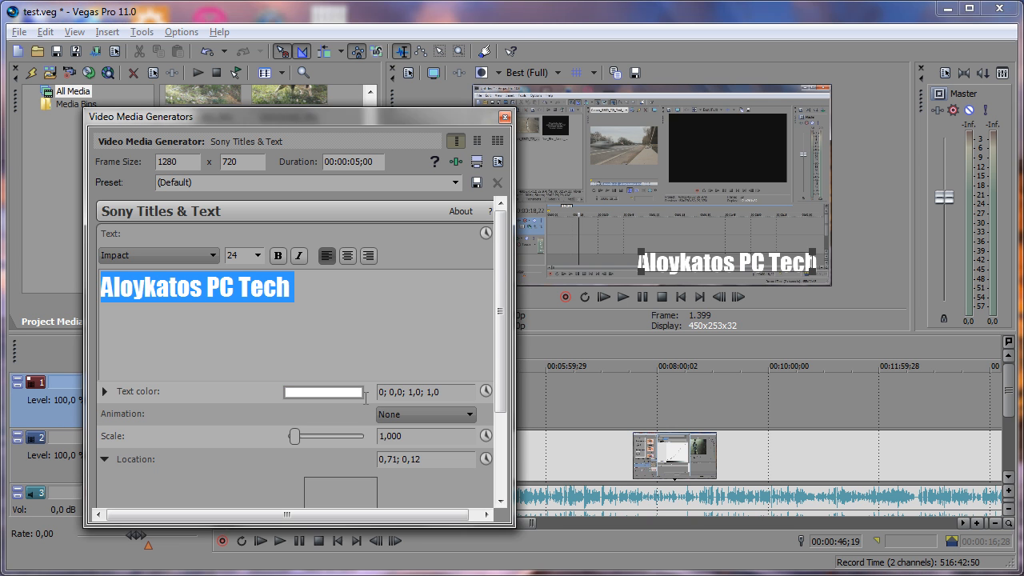
Expand the title's Shadow settings and enable the shadow
{"action": "scroll", "coordinate": [365, 400], "scroll_direction": "down", "scroll_amount": 2}
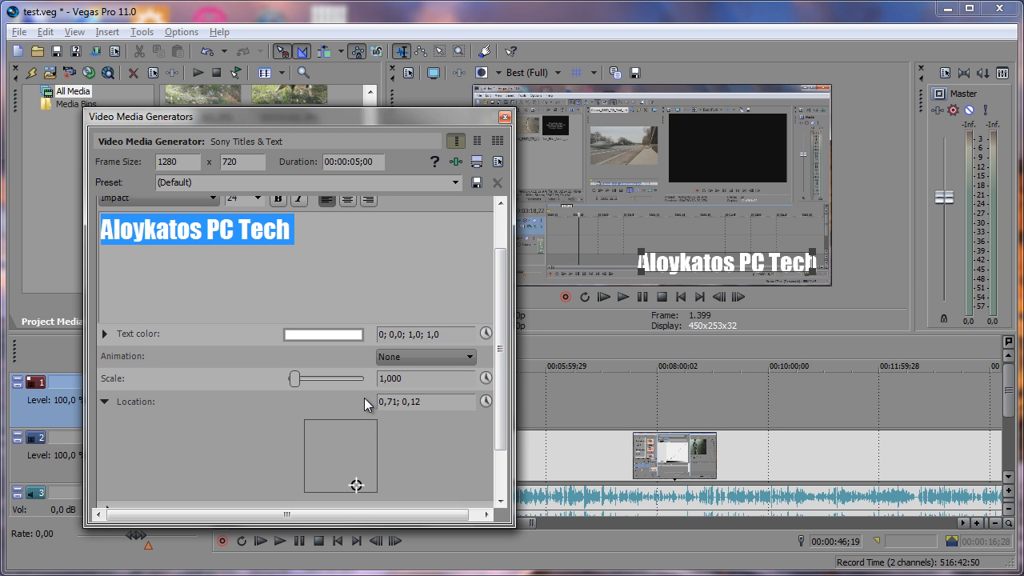
{"action": "scroll", "coordinate": [365, 404], "scroll_direction": "down", "scroll_amount": 1}
{"action": "scroll", "coordinate": [365, 404], "scroll_direction": "down", "scroll_amount": 2}
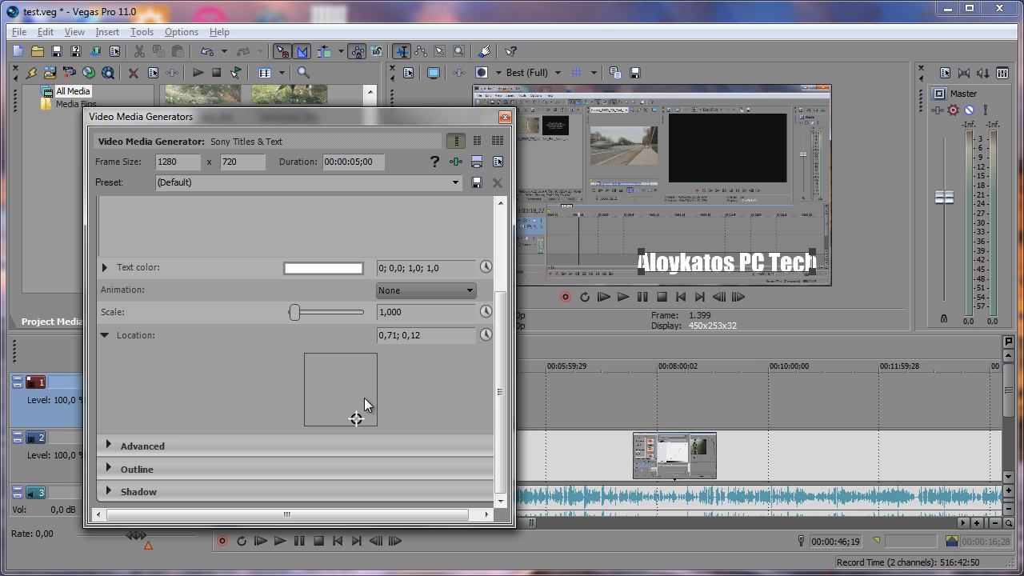
{"action": "key", "text": "Right"}
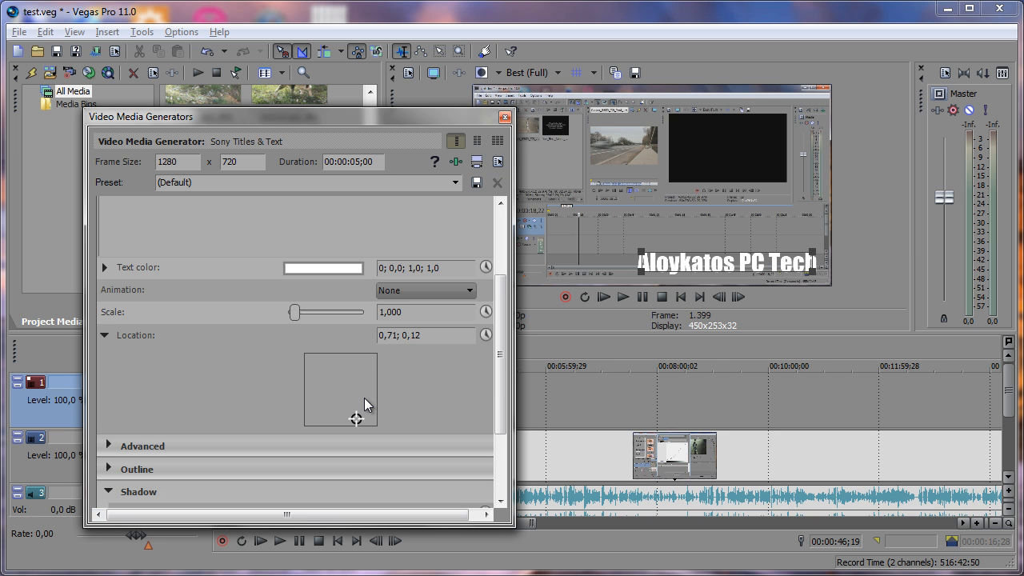
{"action": "scroll", "coordinate": [364, 404], "scroll_direction": "down", "scroll_amount": 4}
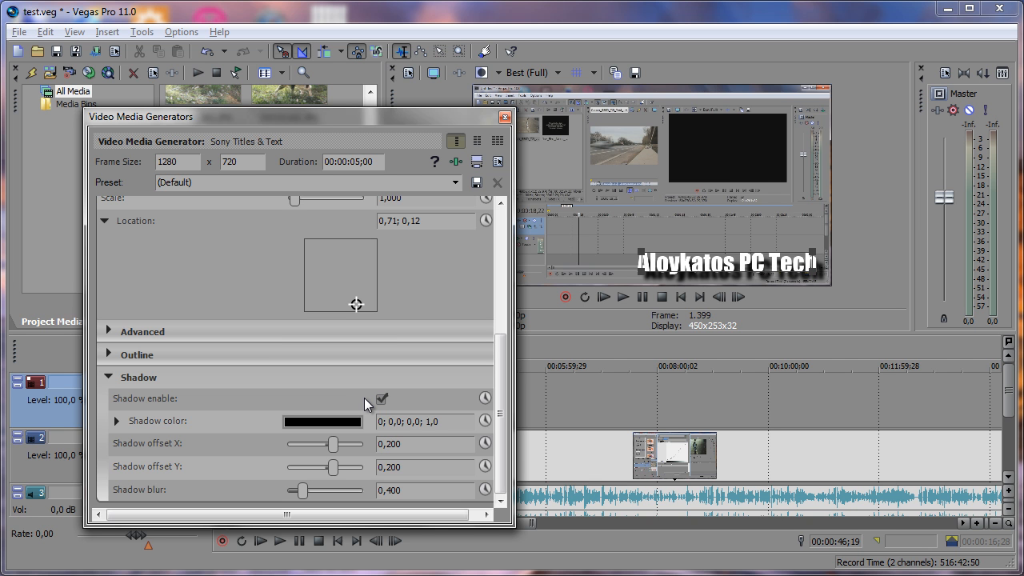
Set the title's shadow offset X to about 0,074 and offset Y to about 0,011, and close the generator window
{"action": "key", "text": "Left"}
{"action": "key", "text": "Left"}
{"action": "key", "text": "Left"}
{"action": "key", "text": "Left"}
{"action": "key", "text": "Left"}
{"action": "key", "text": "Left"}
{"action": "key", "text": "Left"}
{"action": "key", "text": "Tab"}
{"action": "key", "text": "Left"}
{"action": "key", "text": "Left"}
{"action": "key", "text": "Left"}
{"action": "key", "text": "Left"}
{"action": "key", "text": "Left"}
{"action": "key", "text": "Left"}
{"action": "key", "text": "Right"}
{"action": "key", "text": "Right"}
{"action": "key", "text": "Right"}
{"action": "key", "text": "shift+Tab"}
{"action": "key", "text": "Right"}
{"action": "key", "text": "Right"}
{"action": "key", "text": "Right"}
{"action": "key", "text": "Right"}
{"action": "key", "text": "Right"}
{"action": "key", "text": "Right"}
{"action": "key", "text": "Right"}
{"action": "key", "text": "Right"}
{"action": "key", "text": "Left"}
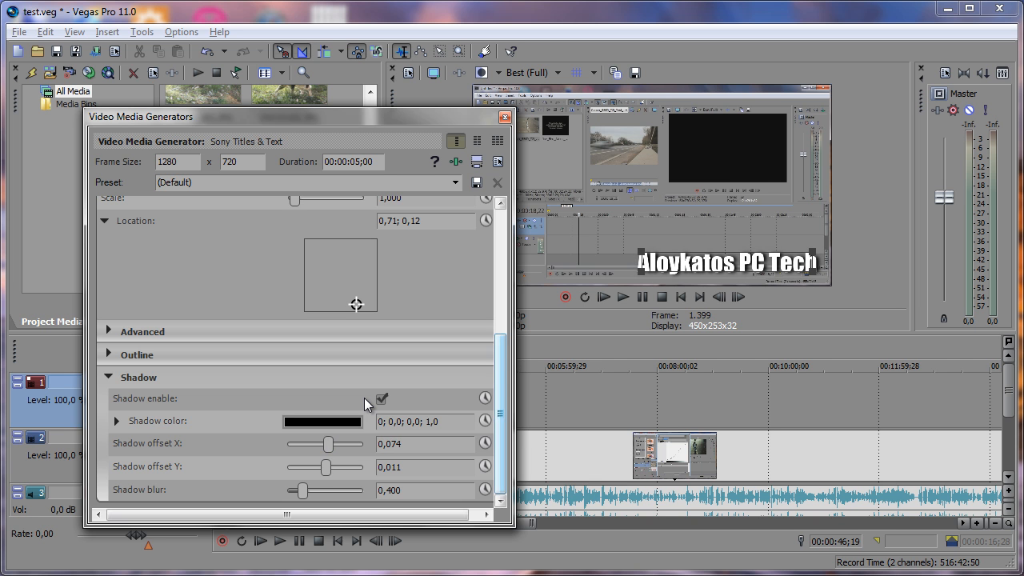
{"action": "scroll", "coordinate": [365, 404], "scroll_direction": "up", "scroll_amount": 6}
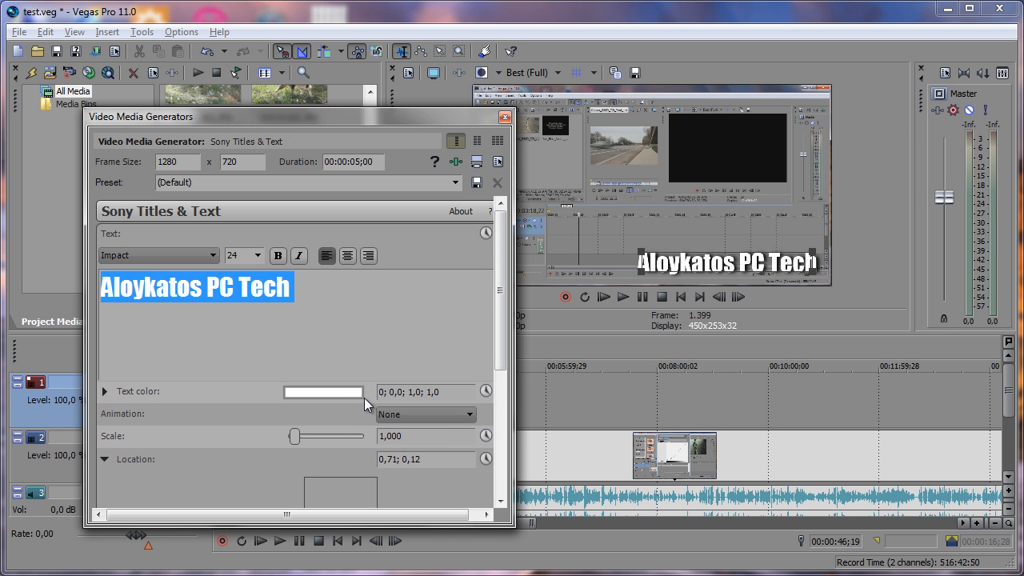
{"action": "key", "text": "Escape"}
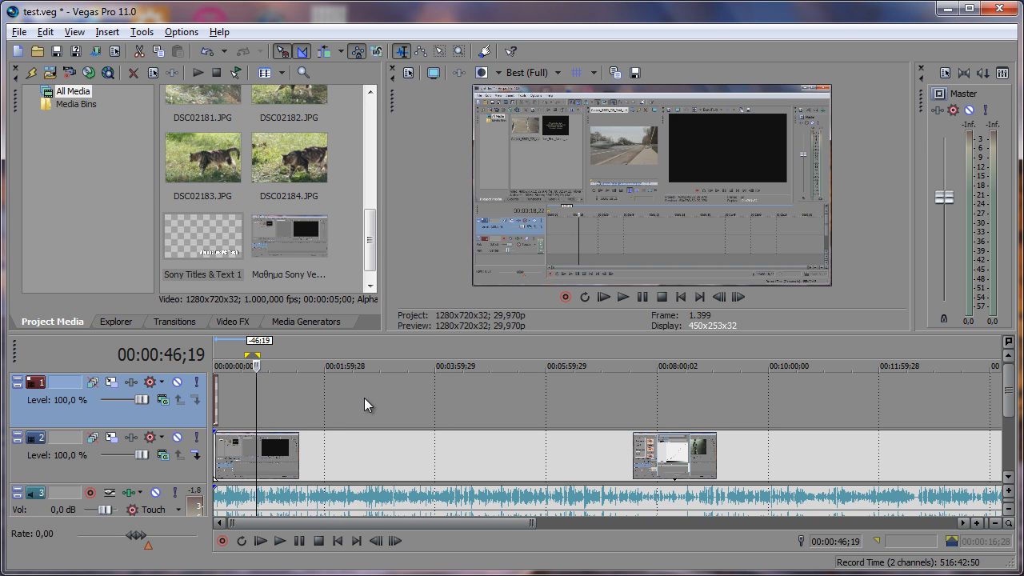
Extend the end of the title event on track 1 to the end of the video clip at 16:32:20
{"action": "key", "text": "ctrl+v"}
{"action": "key", "text": "ctrl+z"}
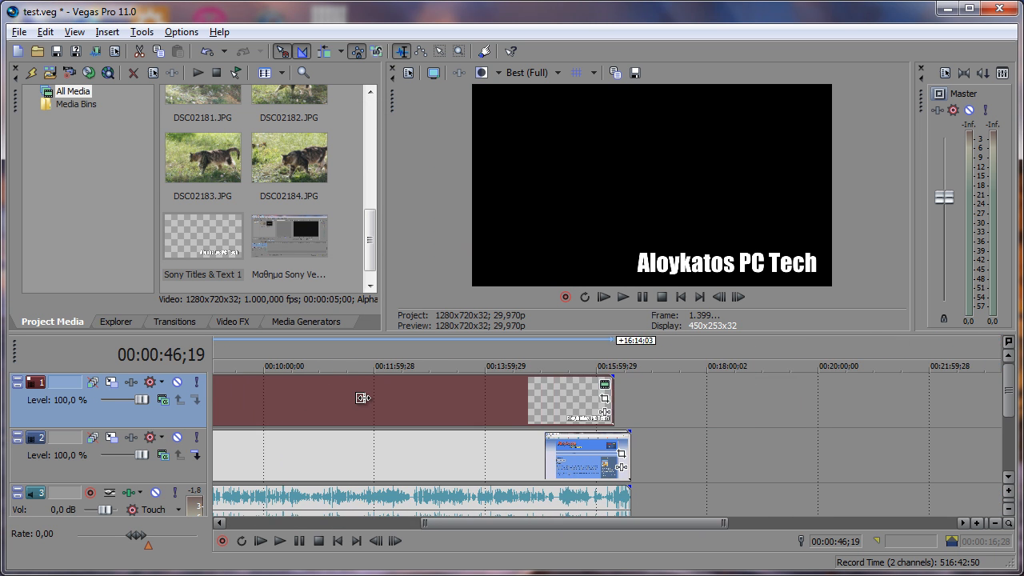
{"action": "left_click_drag", "start_coordinate": [362, 398], "coordinate": [364, 400]}
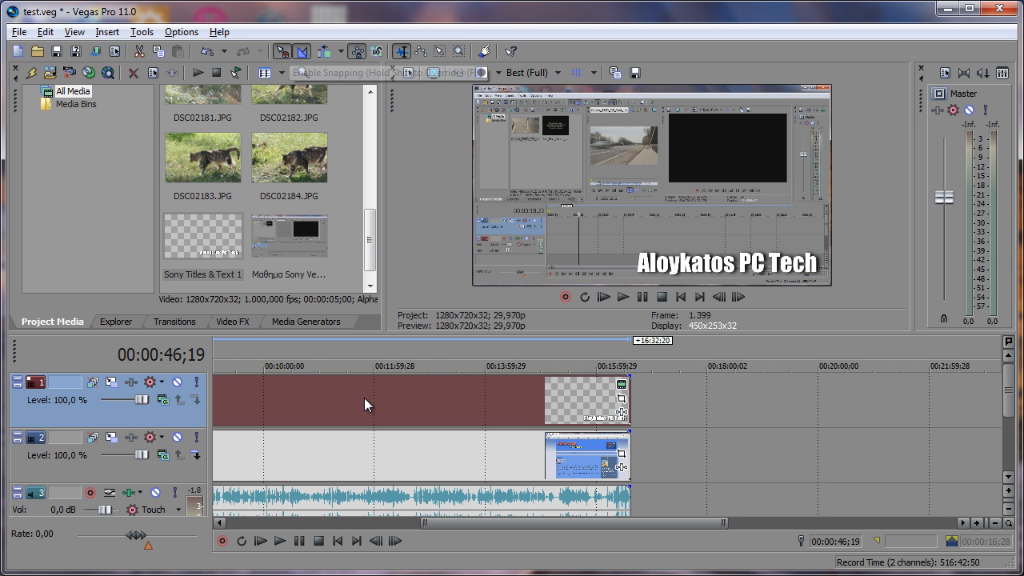
{"action": "scroll", "coordinate": [364, 404], "scroll_direction": "down", "scroll_amount": 2}
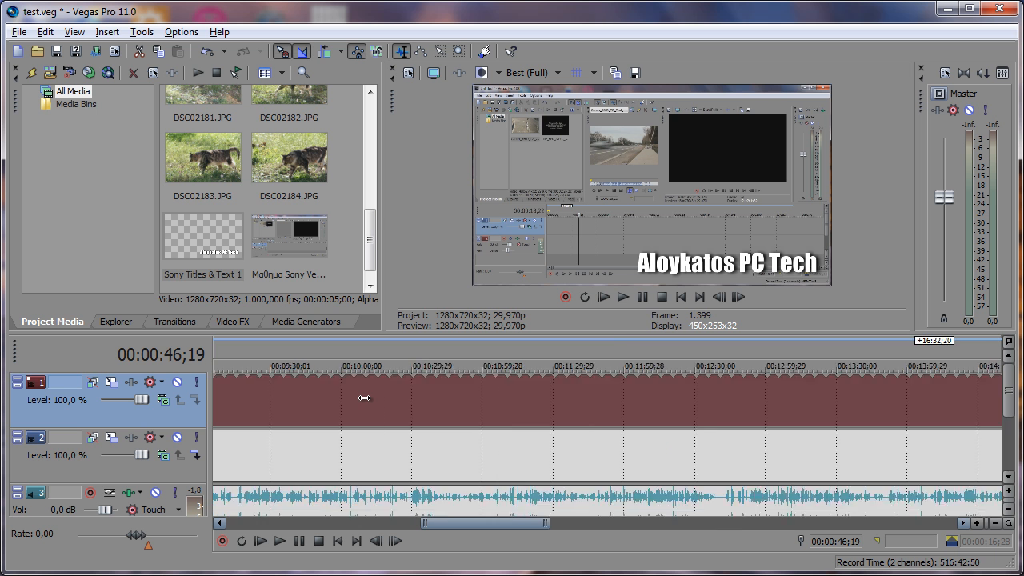
{"action": "scroll", "coordinate": [365, 404], "scroll_direction": "left", "scroll_amount": 3}
{"action": "key", "text": "Menu"}
{"action": "key", "text": "Escape"}
{"action": "scroll", "coordinate": [365, 405], "scroll_direction": "right", "scroll_amount": 1}
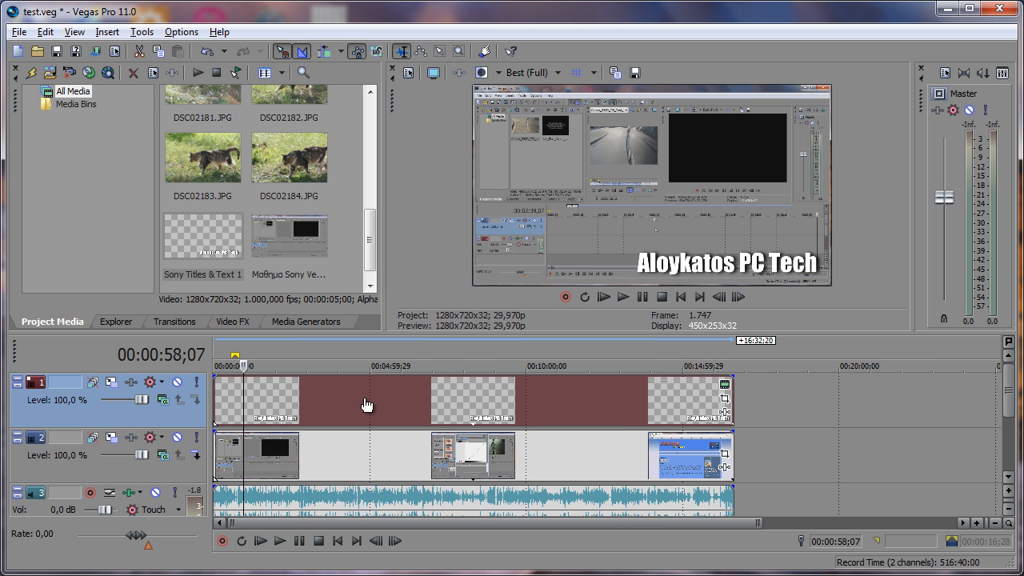
Add the Sony Bump Map effect to the title event
{"action": "left_click", "coordinate": [725, 413]}
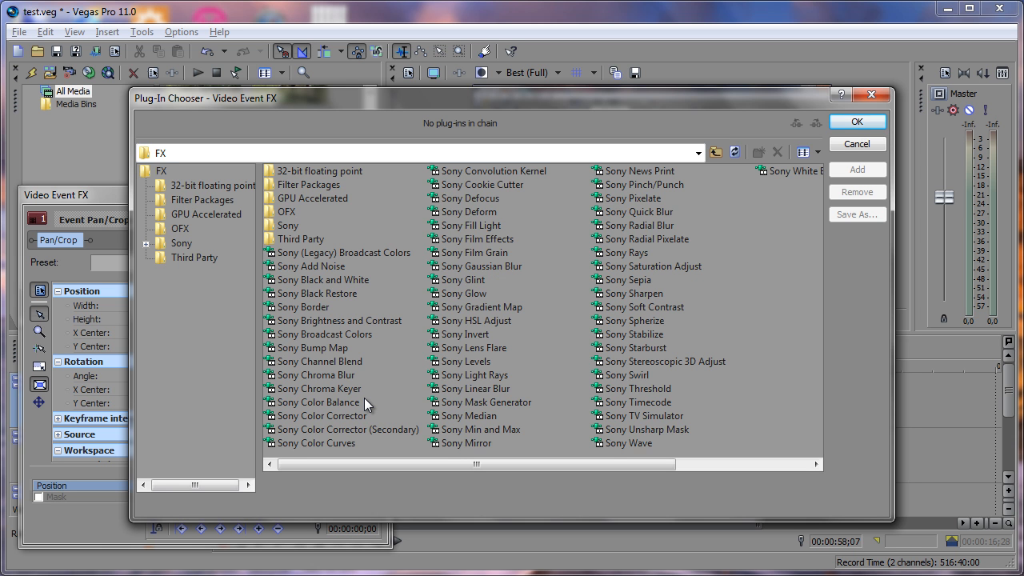
{"action": "double_click", "coordinate": [313, 348]}
{"action": "left_click", "coordinate": [857, 122]}
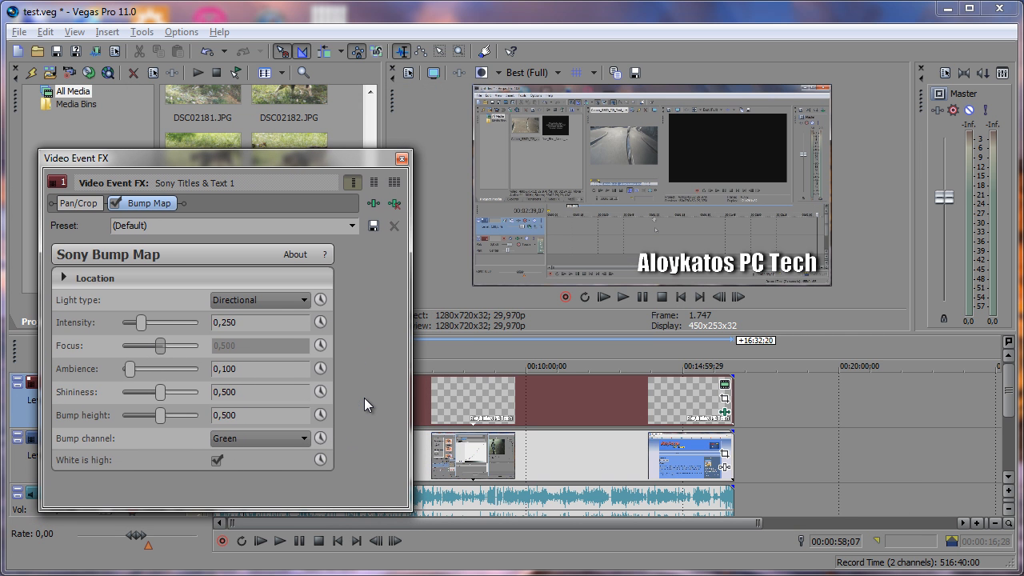
Set the Bump Map intensity to 0,150 and the shininess to 1,000
{"action": "left_click", "coordinate": [366, 398]}
{"action": "type", "text": "10"}
{"action": "key", "text": "Tab"}
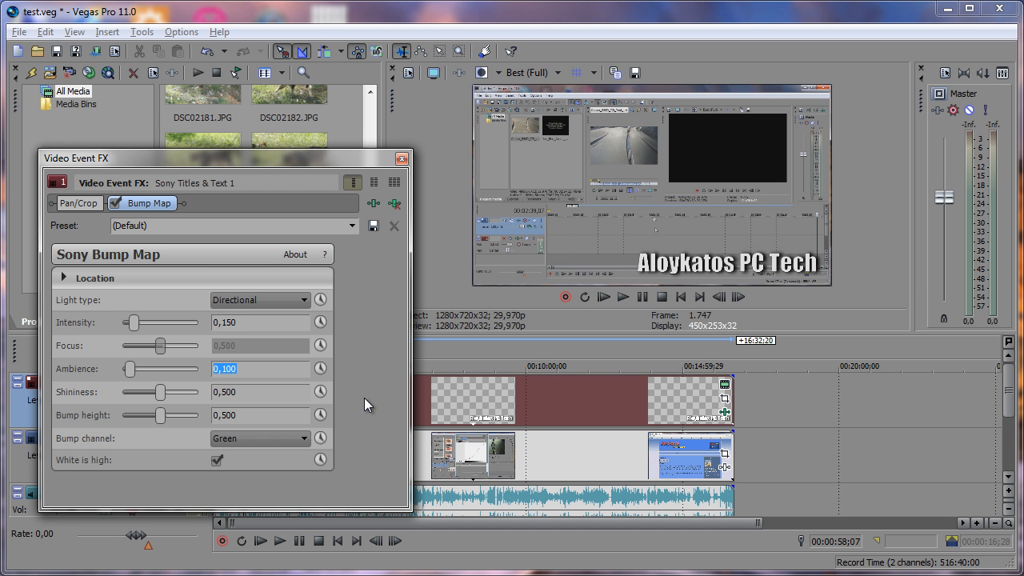
{"action": "key", "text": "Tab"}
{"action": "key", "text": "Right"}
{"action": "key", "text": "Right"}
{"action": "key", "text": "Right"}
{"action": "key", "text": "Right"}
{"action": "key", "text": "Right"}
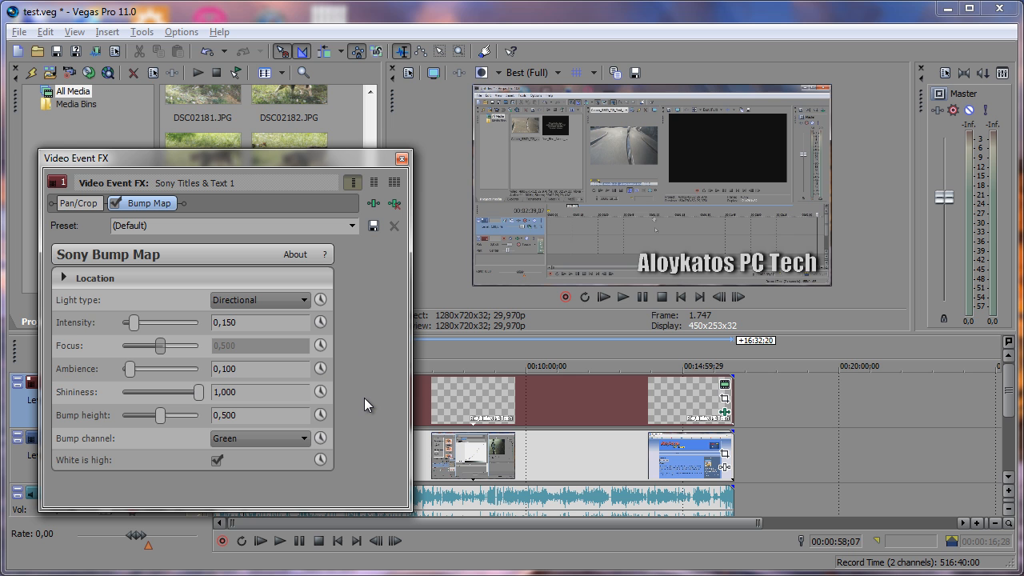
Lower the bump height to about 0,337 and set the light type to Omnidirectional
{"action": "left_click_drag", "start_coordinate": [160, 415], "coordinate": [148, 415]}
{"action": "left_click", "coordinate": [260, 300]}
{"action": "key", "text": "Down"}
{"action": "key", "text": "Down"}
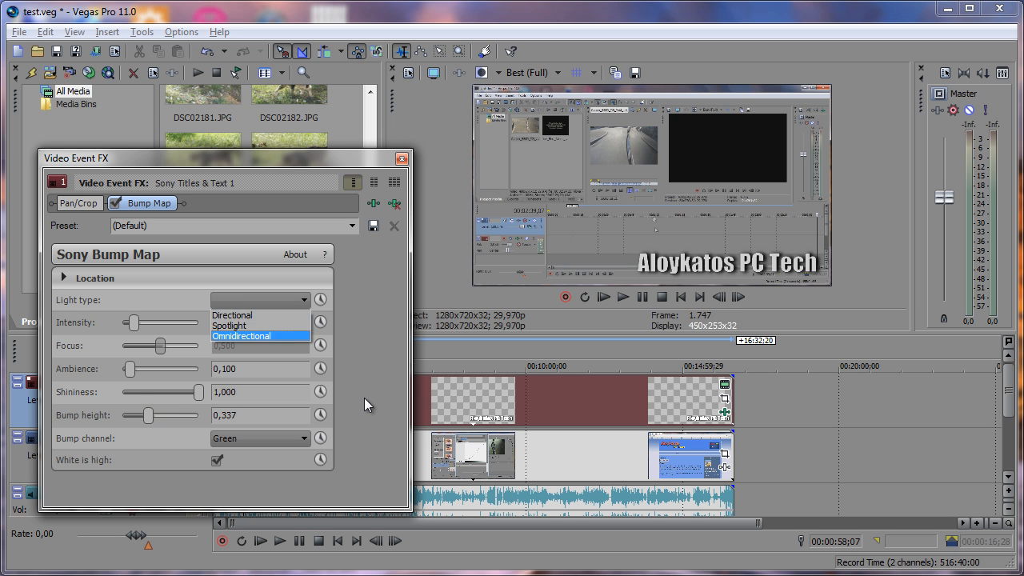
{"action": "key", "text": "Return"}
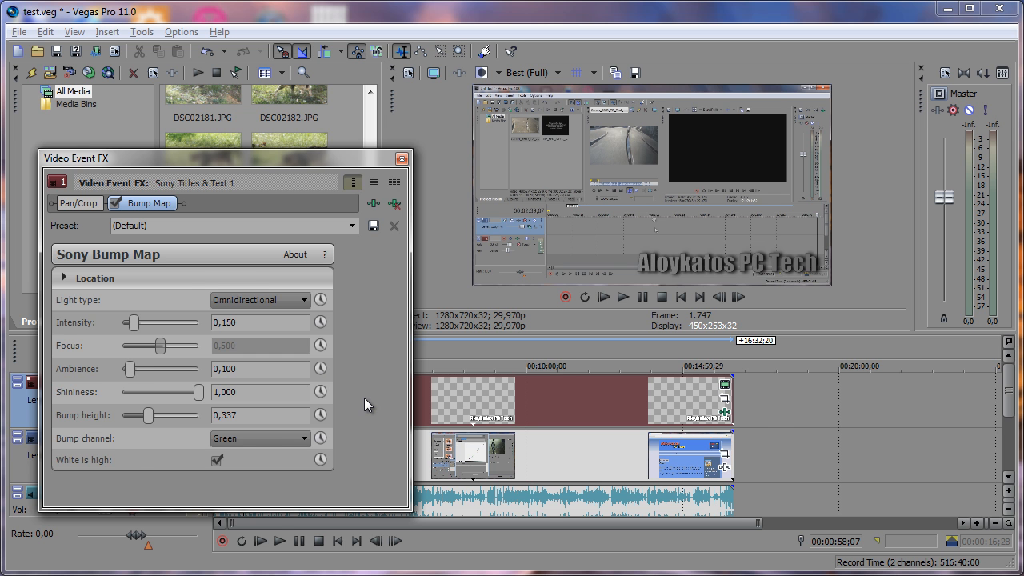
Close the effect settings and lower the title event's opacity for a faint watermark look
{"action": "key", "text": "Escape"}
{"action": "left_click_drag", "start_coordinate": [365, 404], "coordinate": [365, 405]}
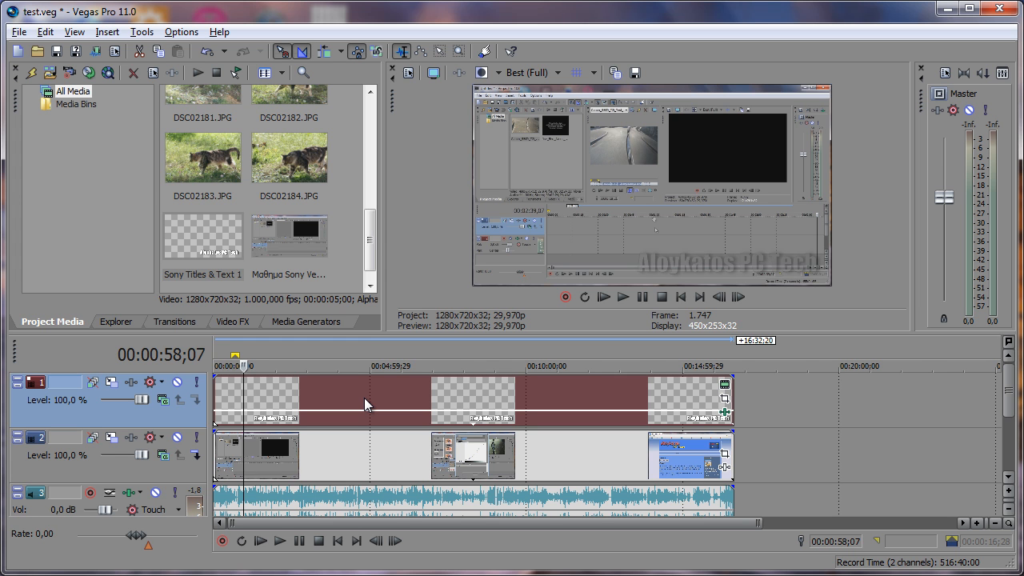
Undock and enlarge the video preview to inspect the watermark, and close it
{"action": "mouse_move", "coordinate": [392, 101]}
{"action": "left_mouse_down"}
{"action": "mouse_move", "coordinate": [296, 99]}
{"action": "mouse_move", "coordinate": [346, 160]}
{"action": "mouse_move", "coordinate": [396, 165]}
{"action": "mouse_move", "coordinate": [16, 100]}
{"action": "mouse_move", "coordinate": [174, 100]}
{"action": "mouse_move", "coordinate": [249, 9]}
{"action": "mouse_move", "coordinate": [176, 31]}
{"action": "left_mouse_up"}
{"action": "left_click_drag", "start_coordinate": [540, 256], "coordinate": [996, 553]}
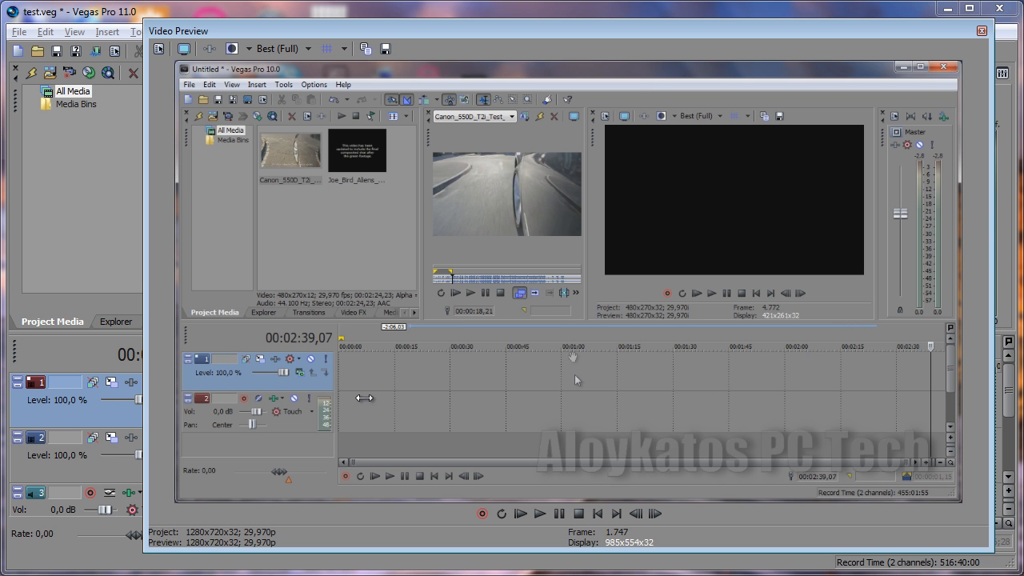
{"action": "key", "text": "alt+4"}
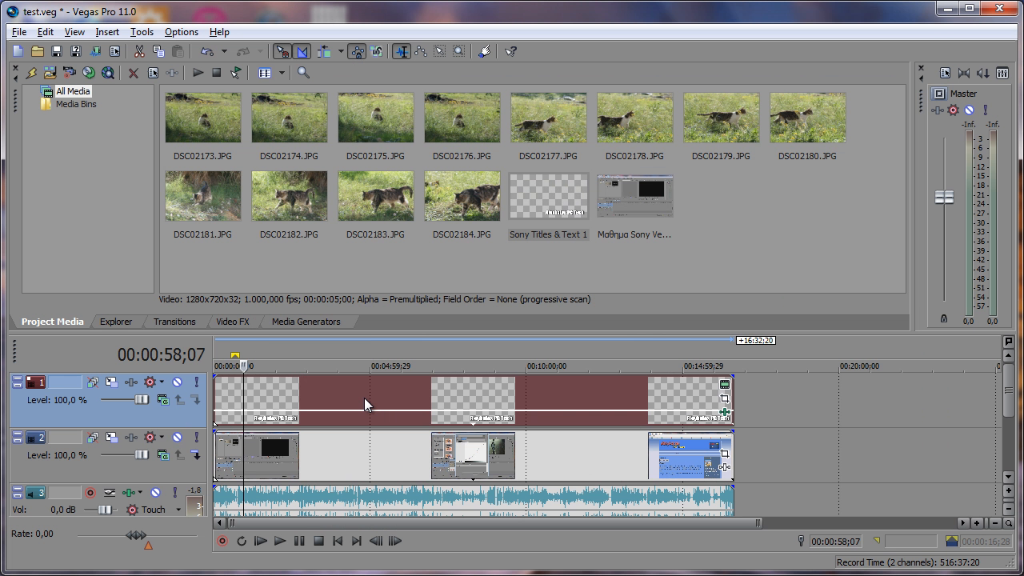
Reopen the video preview and dock it beside the project media
{"action": "key", "text": "alt"}
{"action": "key", "text": "Left"}
{"action": "key", "text": "Left"}
{"action": "key", "text": "Left"}
{"action": "key", "text": "Left"}
{"action": "key", "text": "Left"}
{"action": "key", "text": "Down"}
{"action": "key", "text": "Down"}
{"action": "key", "text": "Down"}
{"action": "key", "text": "Down"}
{"action": "key", "text": "Down"}
{"action": "key", "text": "Down"}
{"action": "key", "text": "Down"}
{"action": "key", "text": "Down"}
{"action": "key", "text": "Down"}
{"action": "key", "text": "Down"}
{"action": "key", "text": "Down"}
{"action": "key", "text": "Down"}
{"action": "key", "text": "Down"}
{"action": "key", "text": "Down"}
{"action": "key", "text": "Down"}
{"action": "key", "text": "Down"}
{"action": "key", "text": "Down"}
{"action": "key", "text": "Down"}
{"action": "key", "text": "Down"}
{"action": "key", "text": "Down"}
{"action": "key", "text": "Down"}
{"action": "key", "text": "Down"}
{"action": "key", "text": "Down"}
{"action": "key", "text": "Down"}
{"action": "key", "text": "Down"}
{"action": "key", "text": "Down"}
{"action": "key", "text": "Down"}
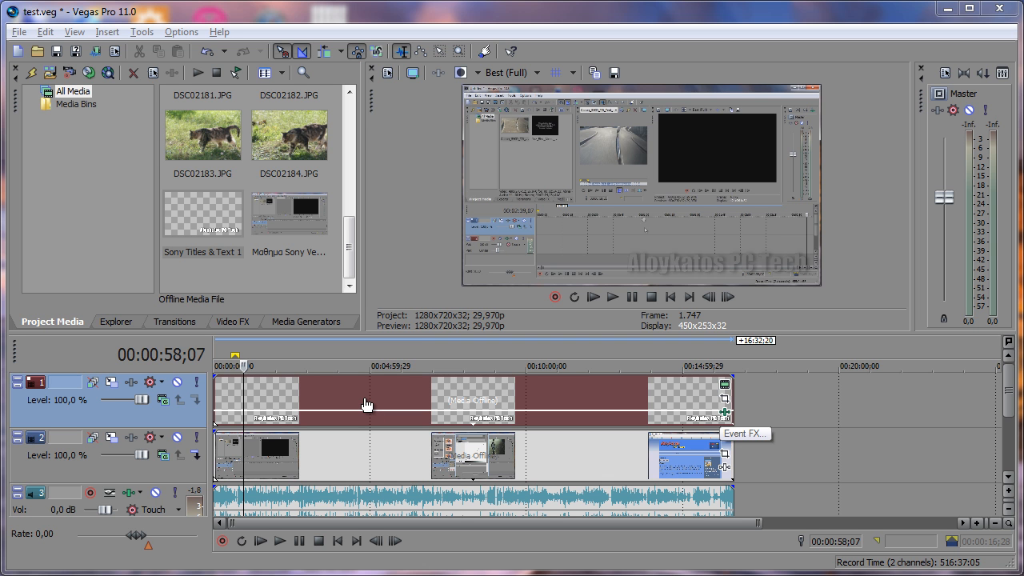
Save the title event's Bump Map settings as the preset "Υδατογραφημα", select that preset and close the effect settings
{"action": "left_click", "coordinate": [725, 412]}
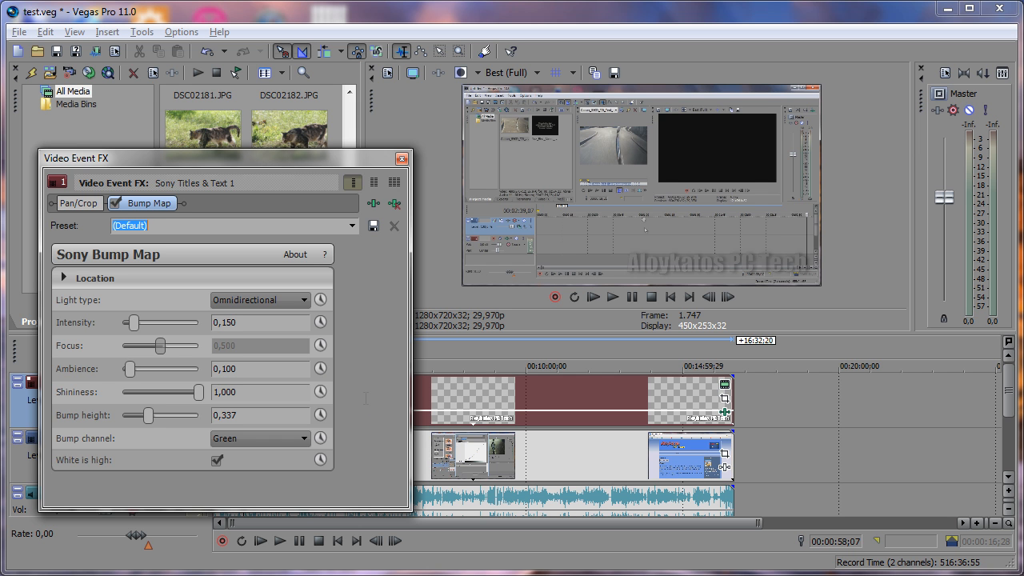
{"action": "type", "text": "watr"}
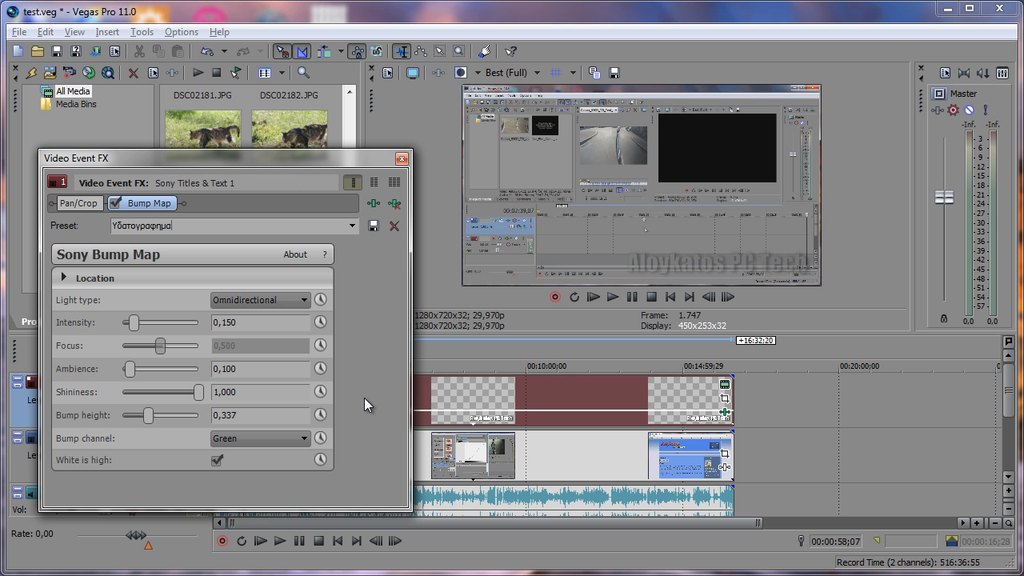
{"action": "left_click", "coordinate": [352, 225]}
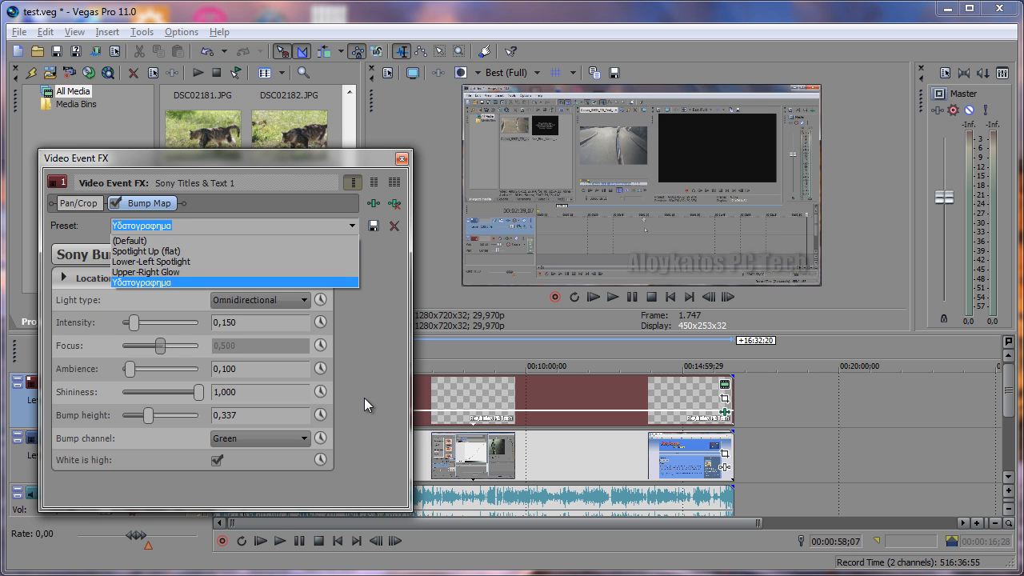
{"action": "left_click", "coordinate": [161, 283]}
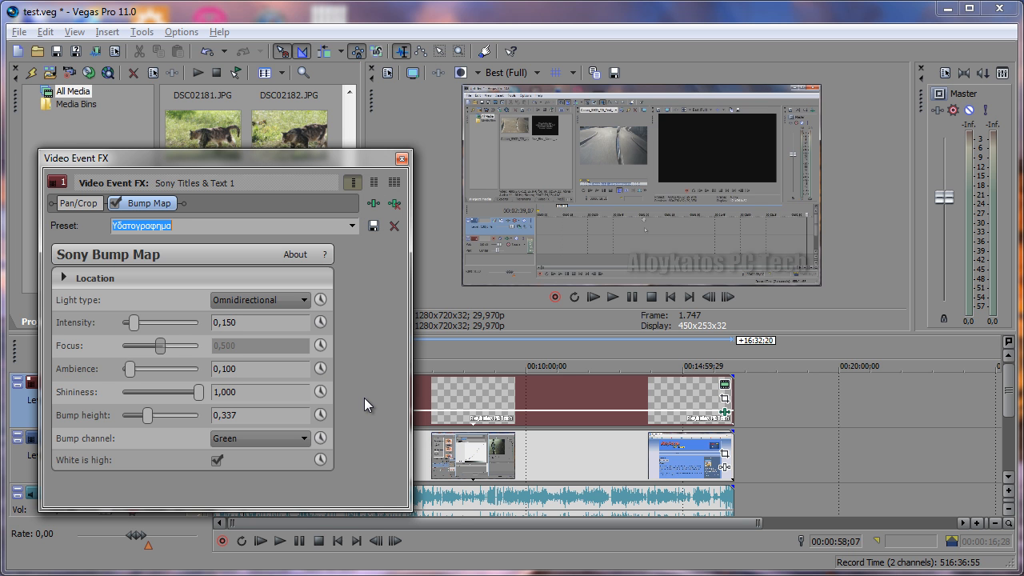
{"action": "left_click", "coordinate": [401, 158]}
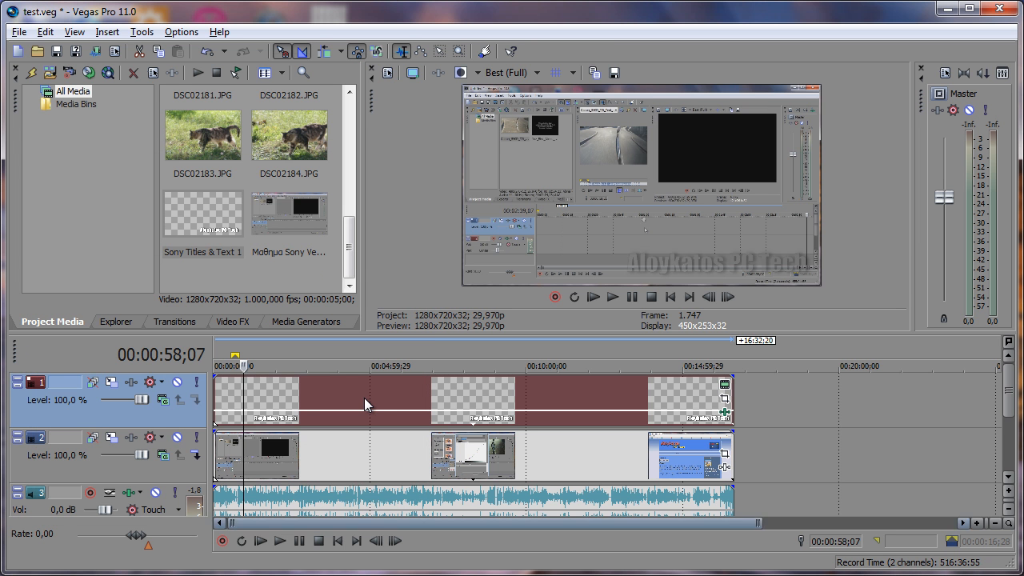
Check the watermark at 00:14:32;20 and 00:04:49;25 on the timeline
{"action": "left_click", "coordinate": [669, 367]}
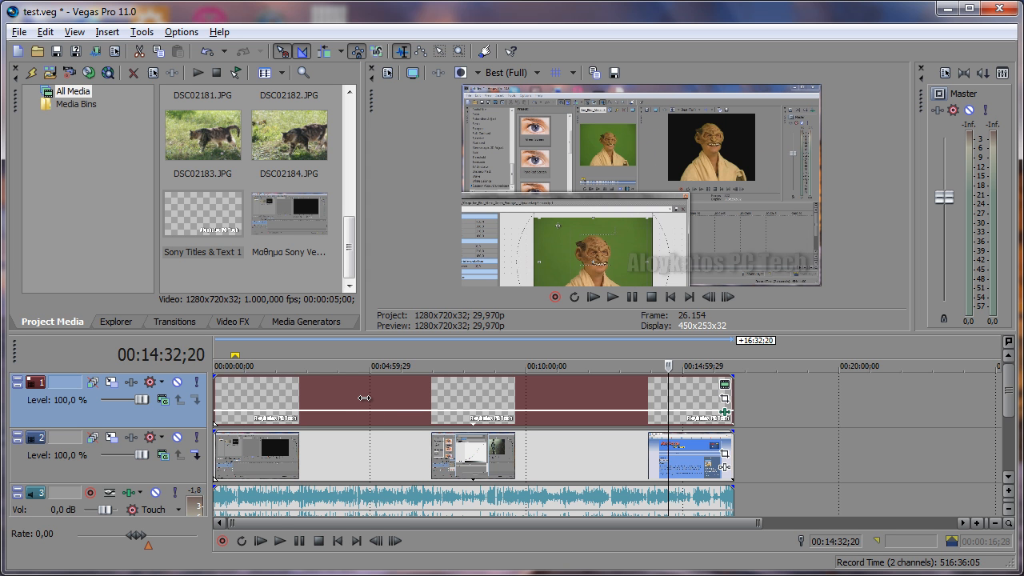
{"action": "left_click", "coordinate": [365, 400]}
{"action": "left_click", "coordinate": [364, 398]}
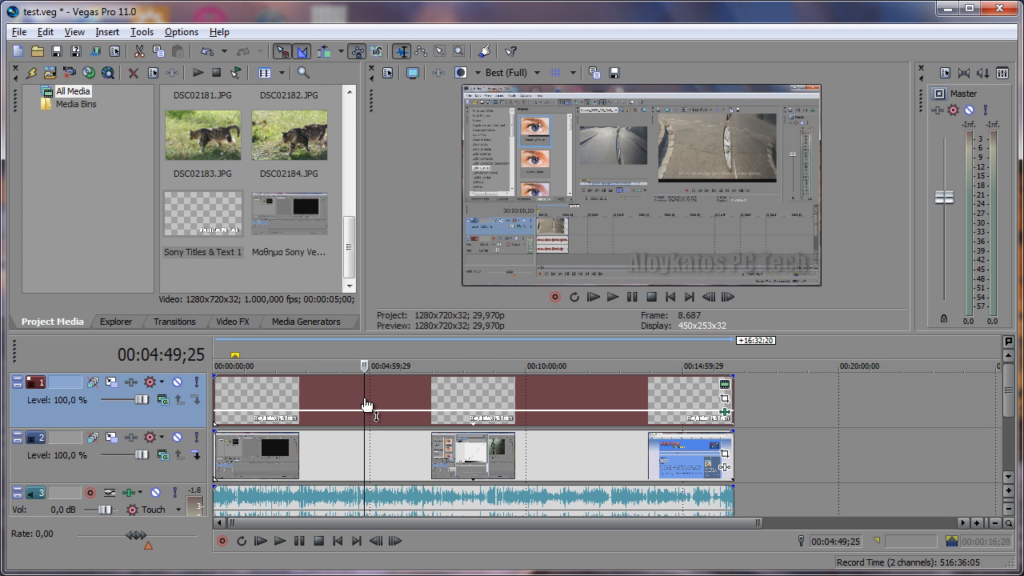
Reverse the video event on track 2 and briefly play it back
{"action": "right_click", "coordinate": [455, 472]}
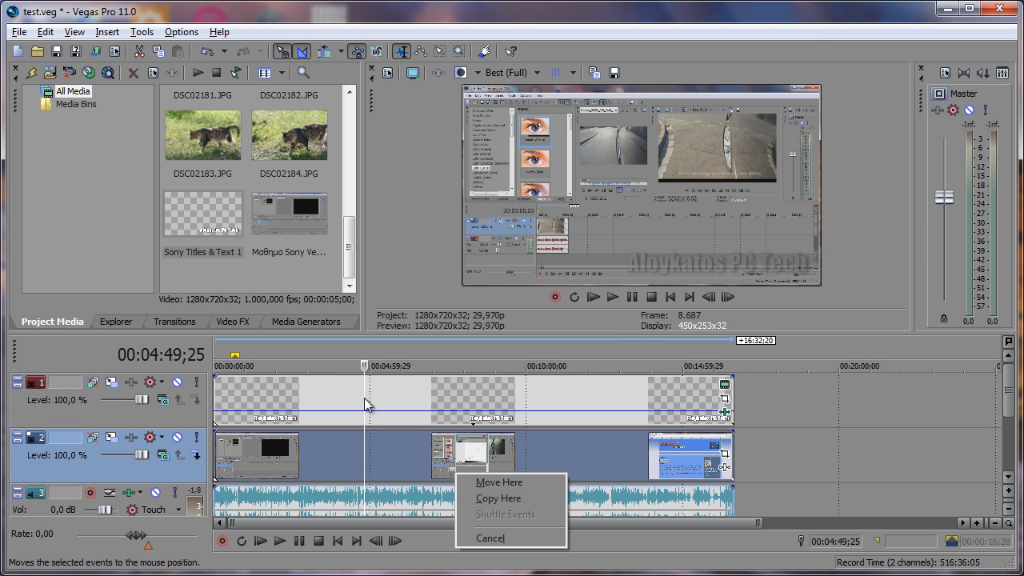
{"action": "right_click", "coordinate": [598, 456]}
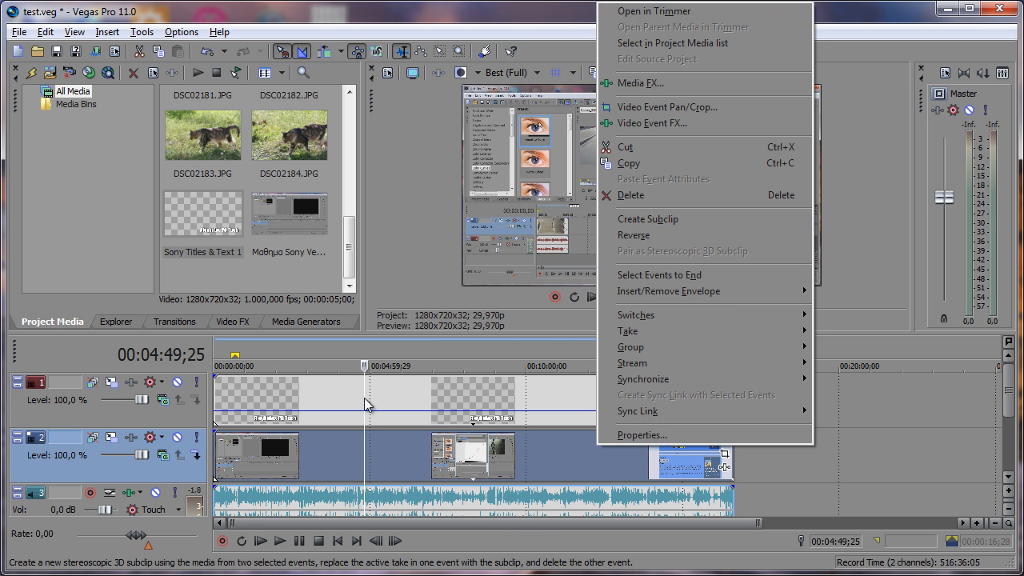
{"action": "right_click", "coordinate": [489, 457]}
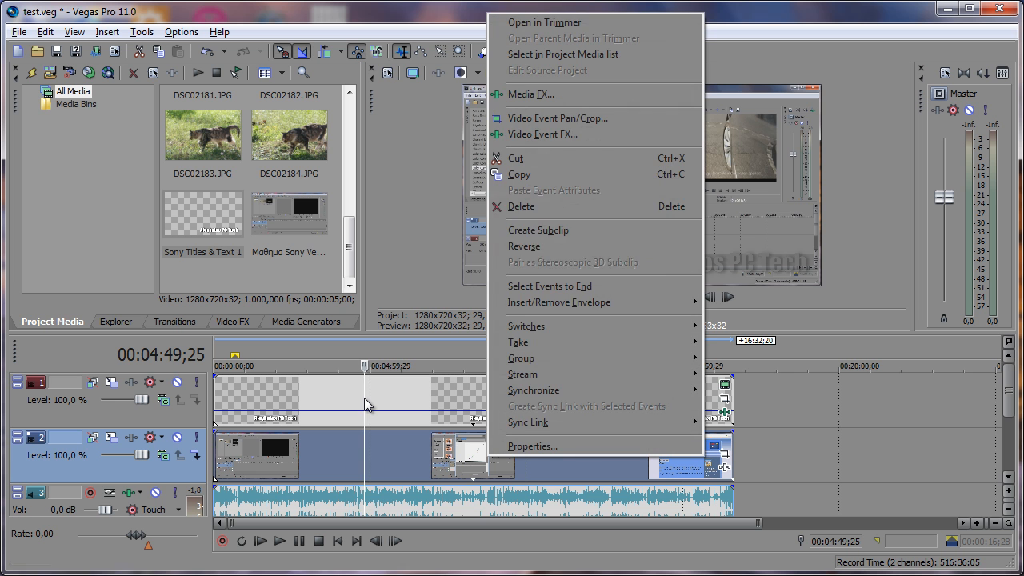
{"action": "key", "text": "Return"}
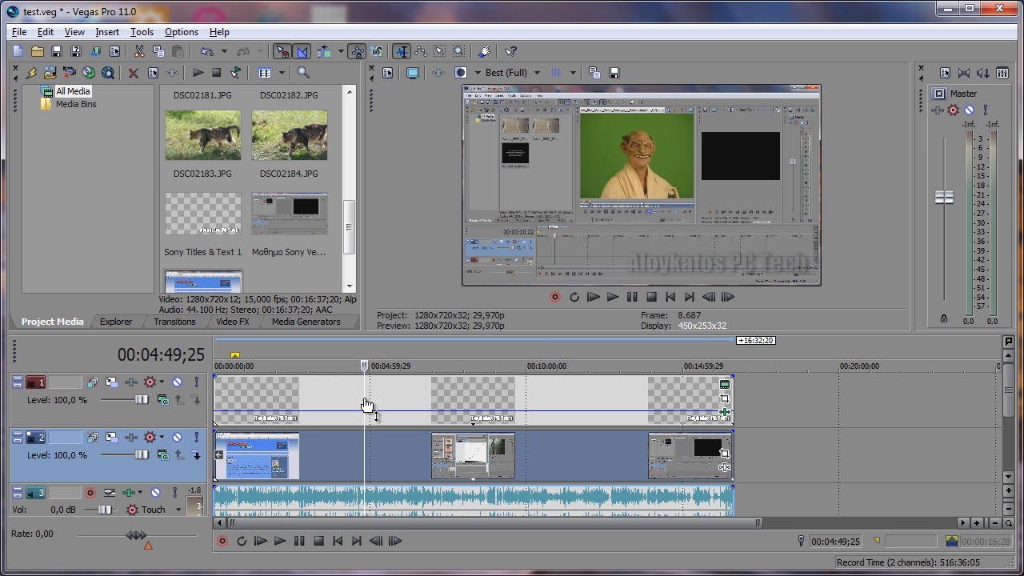
{"action": "key", "text": "space"}
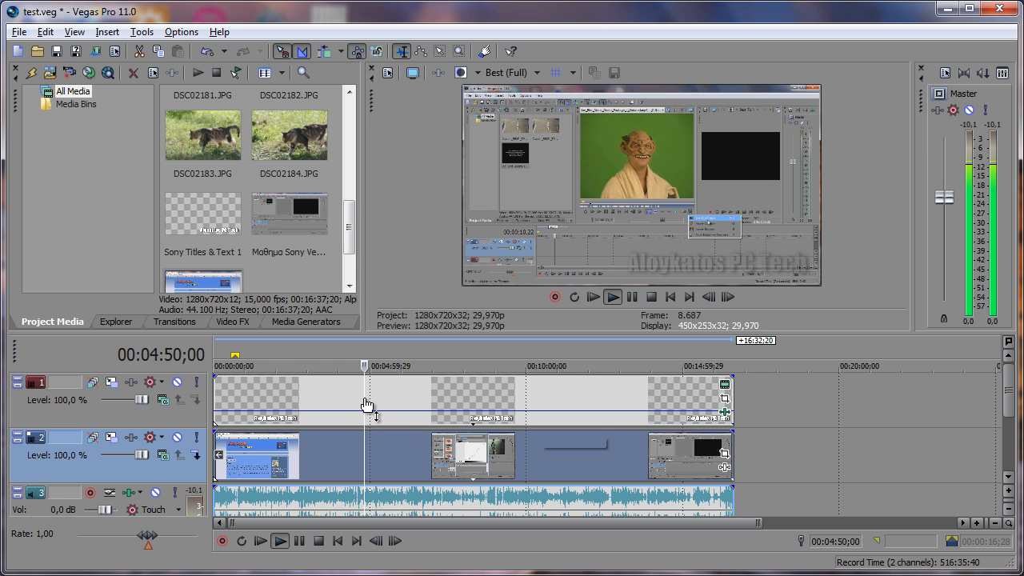
{"action": "key", "text": "space"}
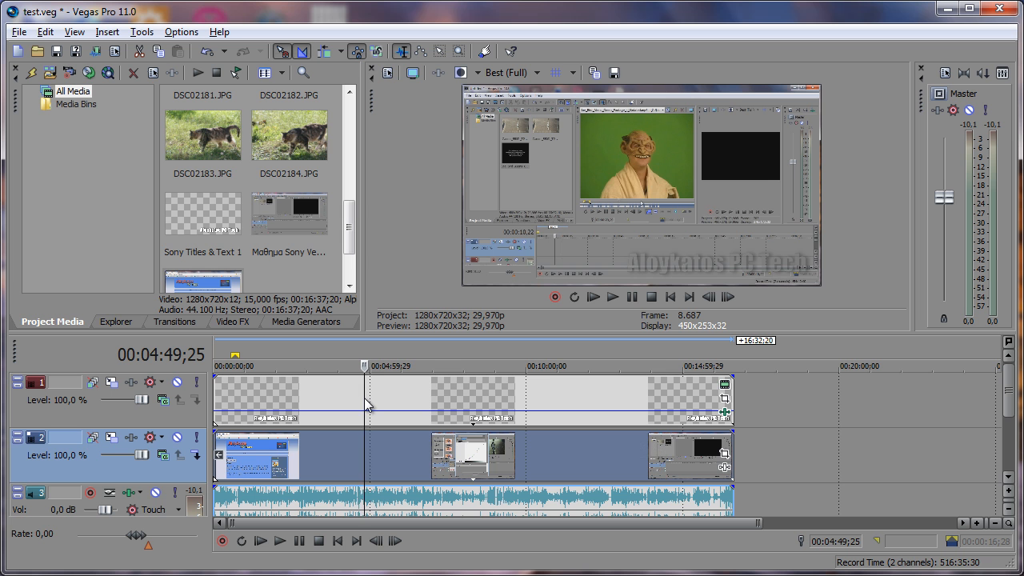
Reverse the audio event on track 3 and briefly play back the reversed clip
{"action": "right_click", "coordinate": [366, 404]}
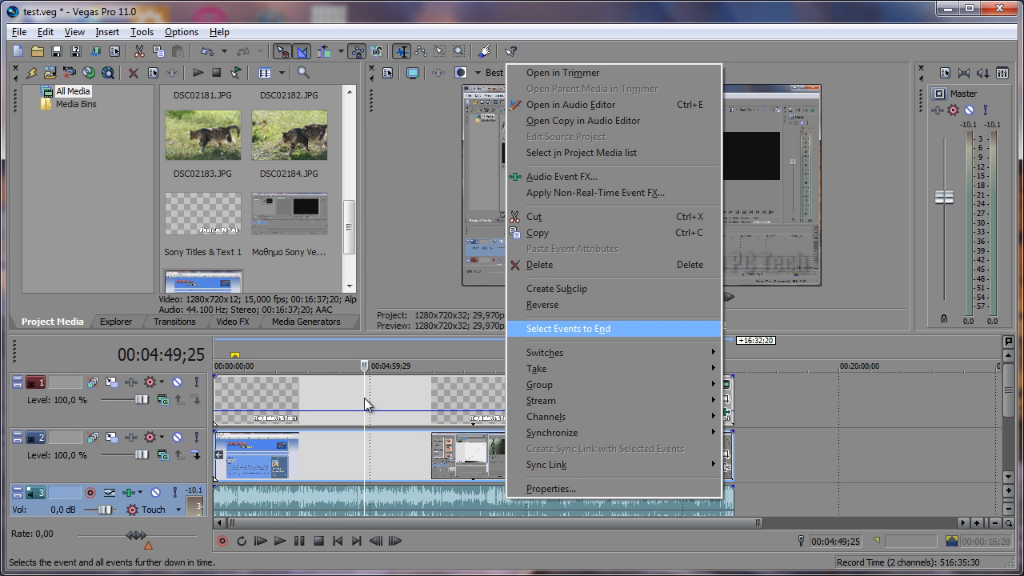
{"action": "left_click", "coordinate": [545, 305]}
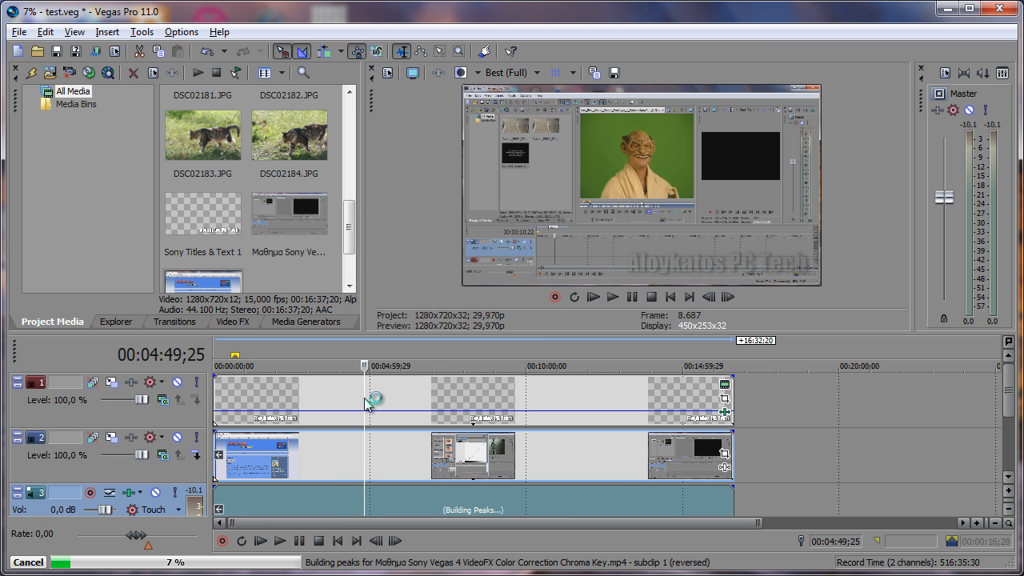
{"action": "key", "text": "space"}
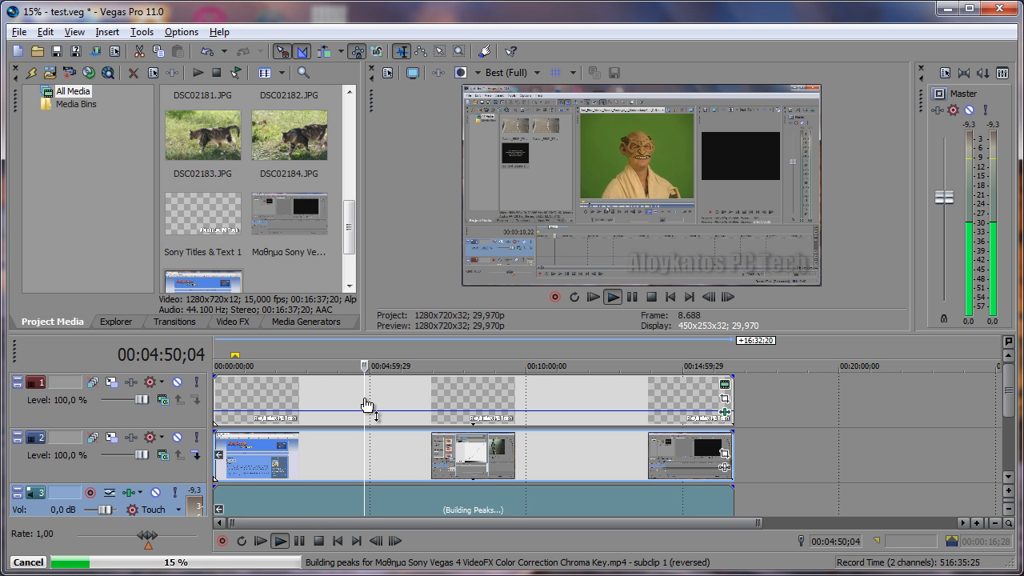
{"action": "key", "text": "space"}
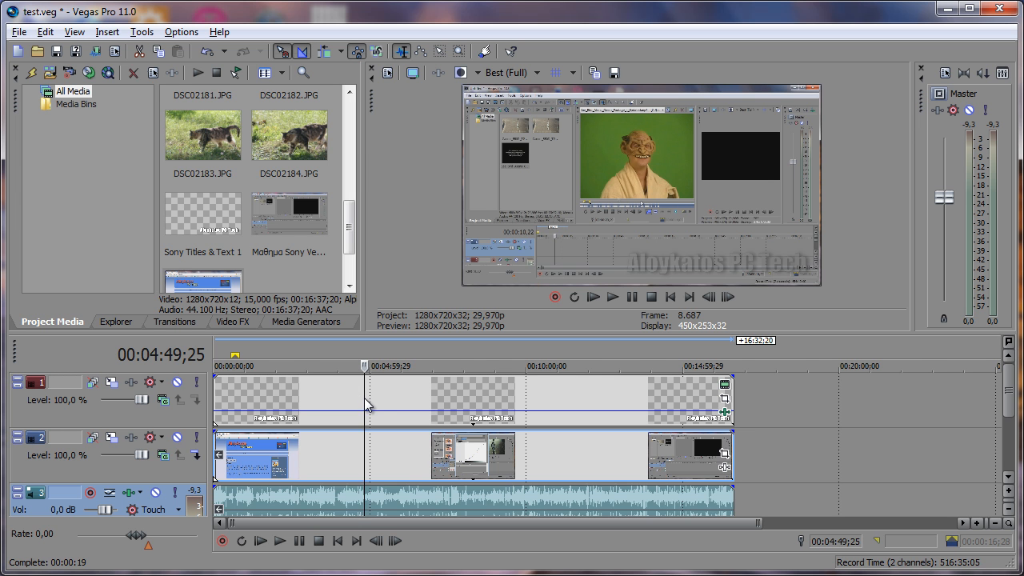
Delete the reversed video and audio events and the watermark title event from the timeline
{"action": "key", "text": "Up"}
{"action": "key", "text": "Delete"}
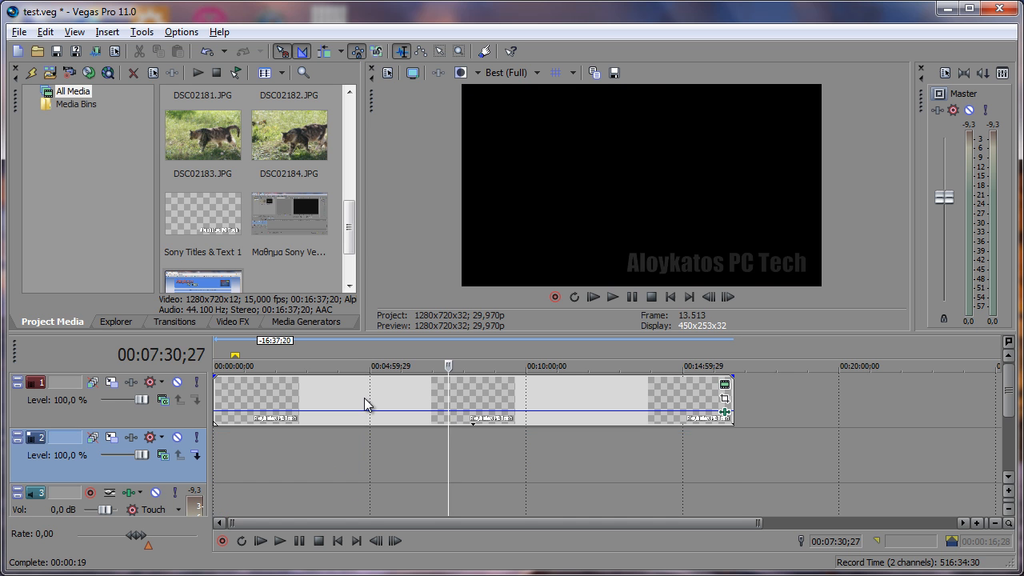
{"action": "key", "text": "Up"}
{"action": "key", "text": "Delete"}
Try the project stills DSC02178.JPG and DSC02177.JPG in turn as the event on track 1
{"action": "scroll", "coordinate": [256, 188], "scroll_direction": "up", "scroll_amount": 6}
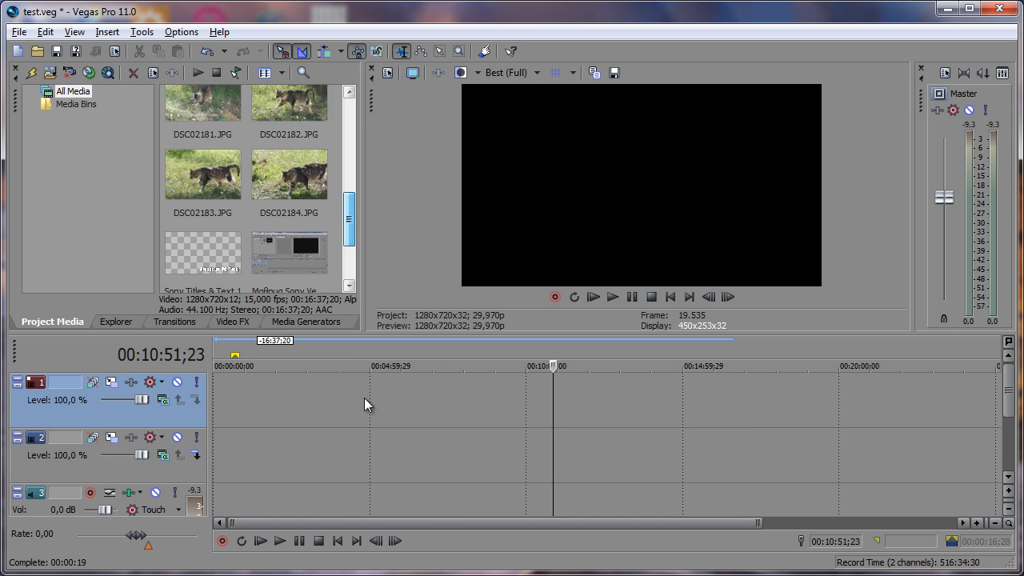
{"action": "scroll", "coordinate": [256, 188], "scroll_direction": "up", "scroll_amount": 1}
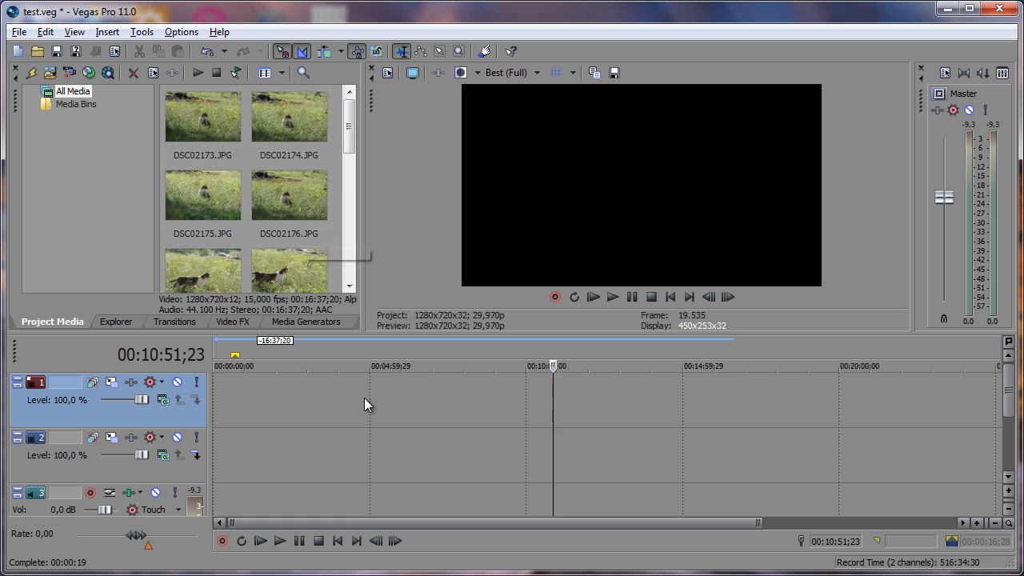
{"action": "left_click_drag", "start_coordinate": [288, 240], "coordinate": [366, 404]}
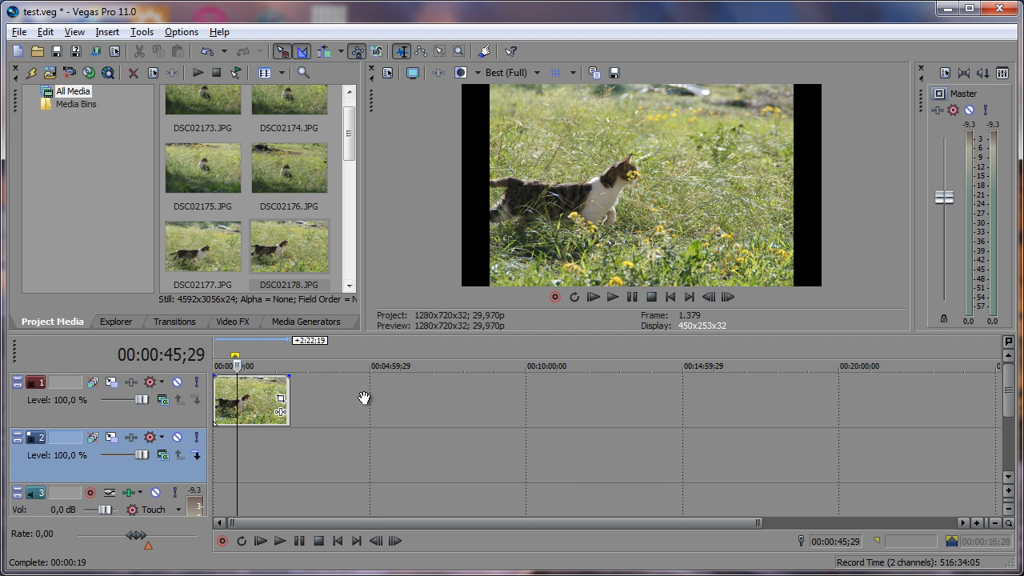
{"action": "left_click", "coordinate": [364, 398]}
{"action": "key", "text": "ctrl+z"}
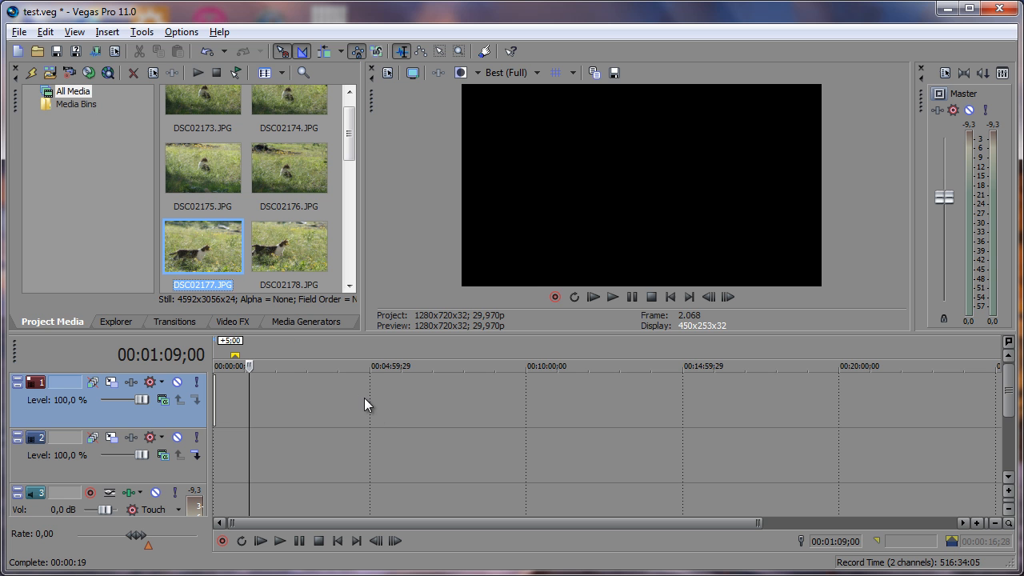
{"action": "key", "text": "Home"}
{"action": "scroll", "coordinate": [367, 404], "scroll_direction": "up", "scroll_amount": 6}
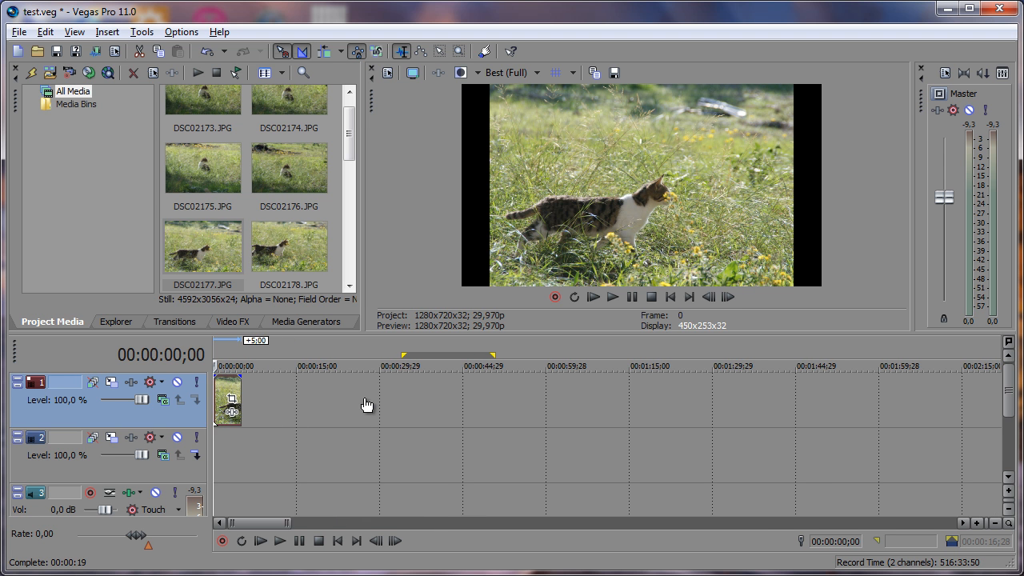
{"action": "scroll", "coordinate": [368, 405], "scroll_direction": "up", "scroll_amount": 3}
{"action": "left_click", "coordinate": [260, 456]}
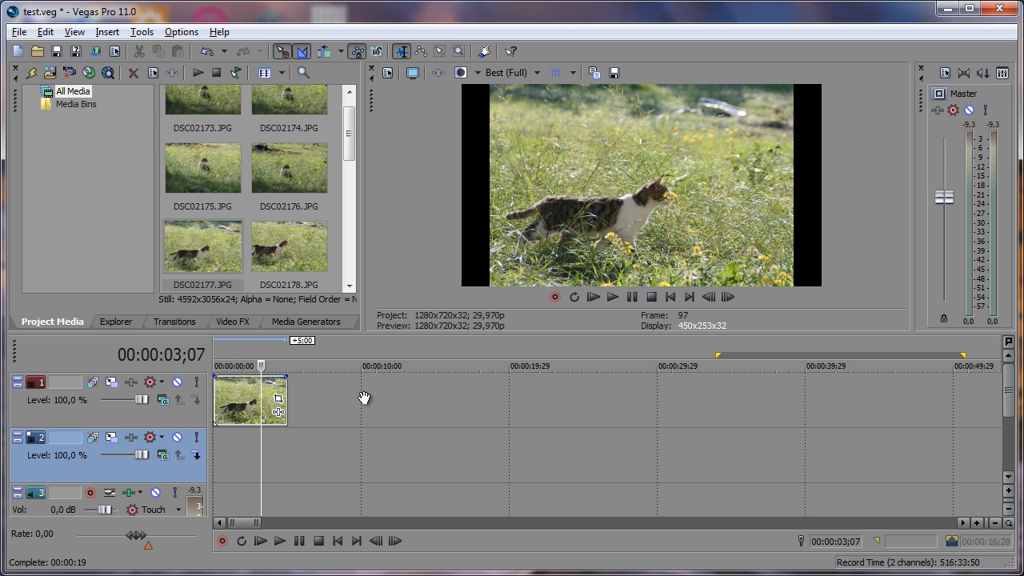
{"action": "left_click", "coordinate": [242, 400]}
{"action": "key", "text": "Delete"}
Place the still DSC02175.JPG at the start of track 1 and paste a copy at the start of track 2
{"action": "left_click_drag", "start_coordinate": [202, 169], "coordinate": [242, 400]}
{"action": "left_click_drag", "start_coordinate": [367, 405], "coordinate": [366, 404]}
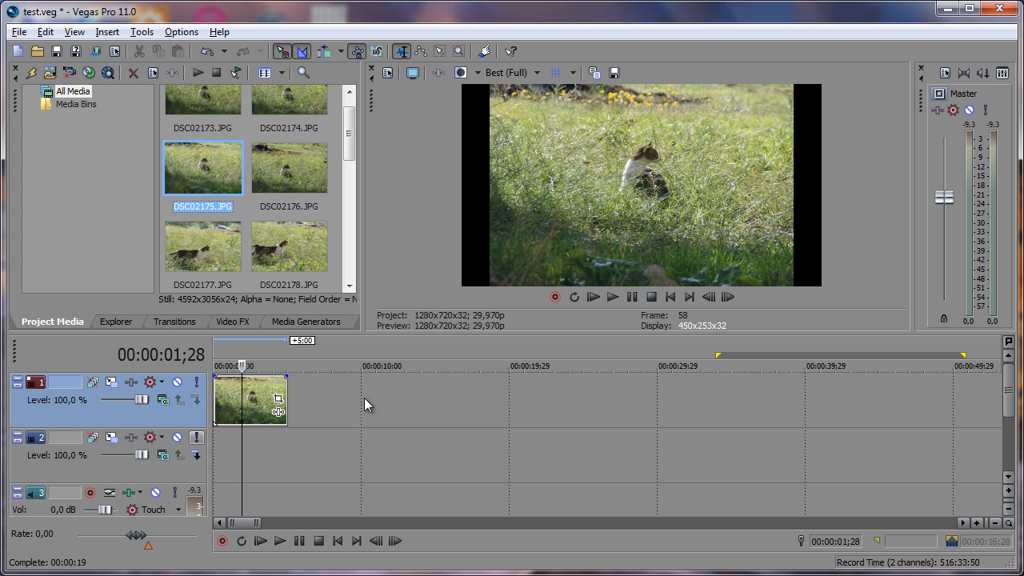
{"action": "left_click", "coordinate": [366, 405]}
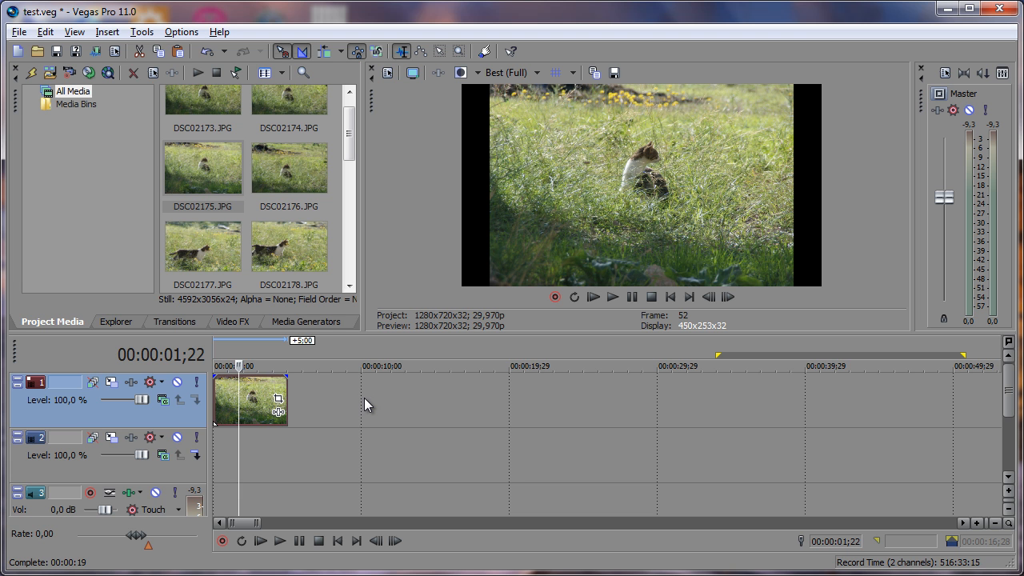
{"action": "key", "text": "Down"}
{"action": "key", "text": "Home"}
{"action": "key", "text": "ctrl+v"}
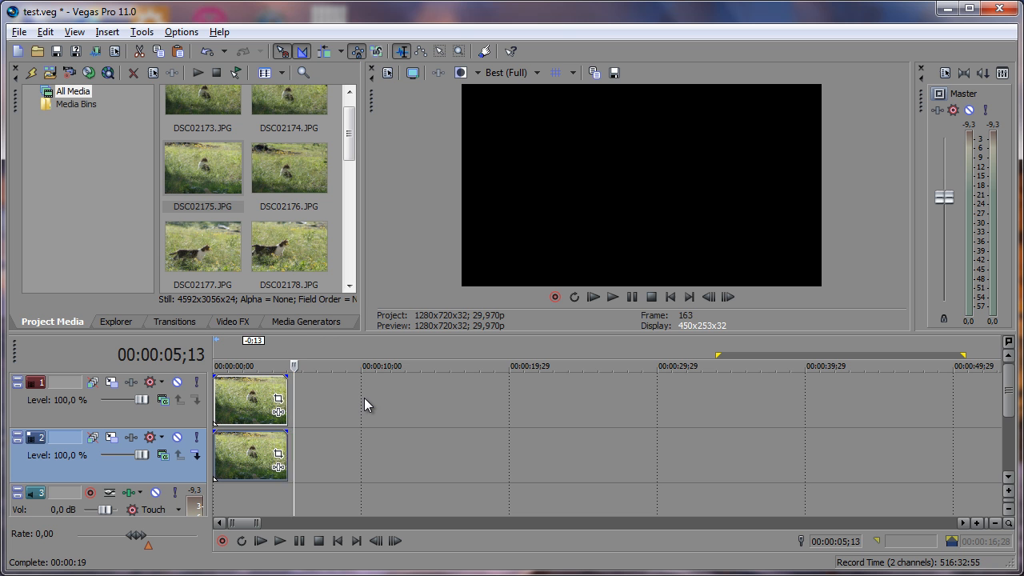
{"action": "key", "text": "Down"}
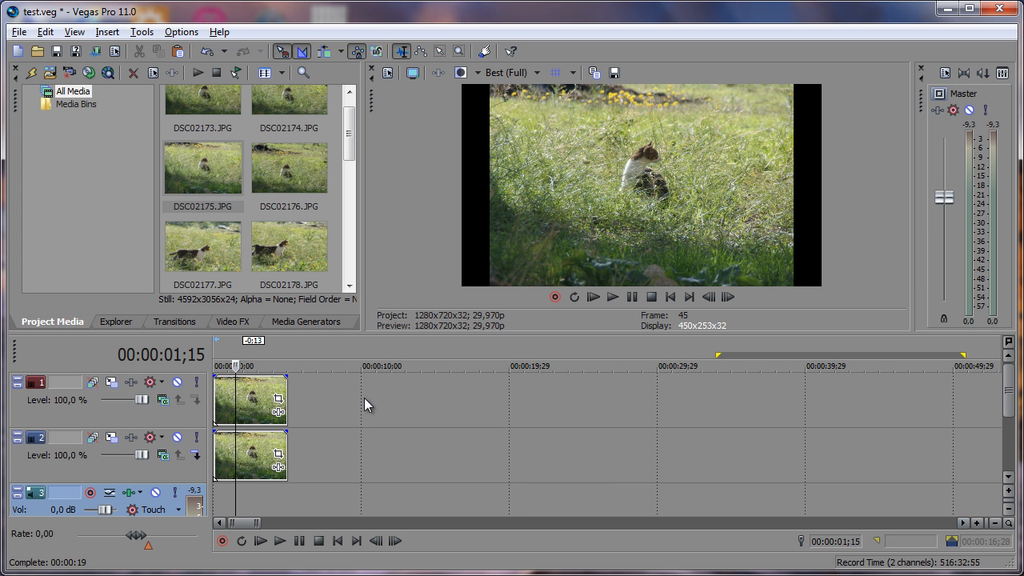
Add the Sony Cookie Cutter effect to the track 1 event, mute track 2 and uncover the video preview
{"action": "left_click", "coordinate": [278, 412]}
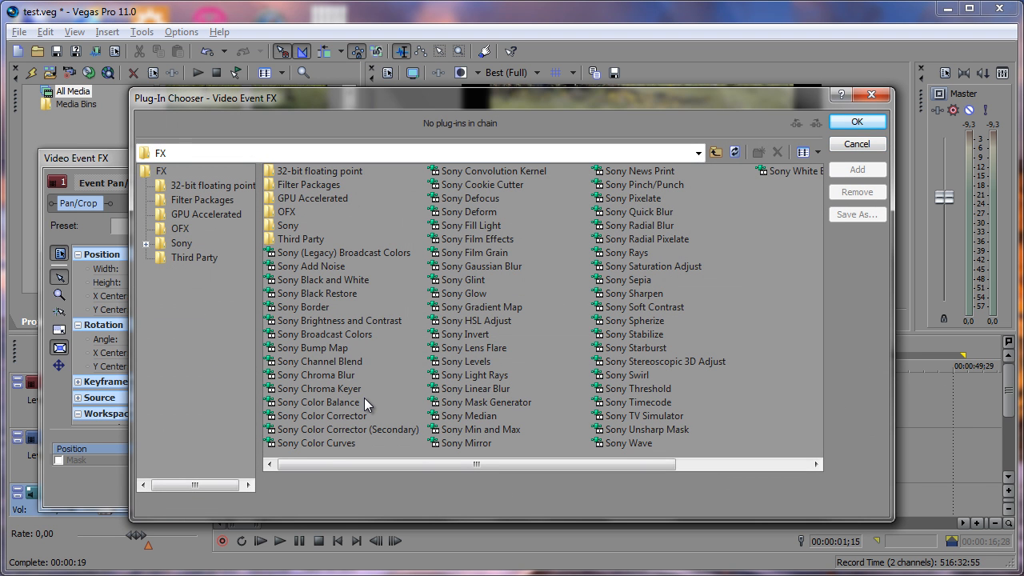
{"action": "key", "text": "Return"}
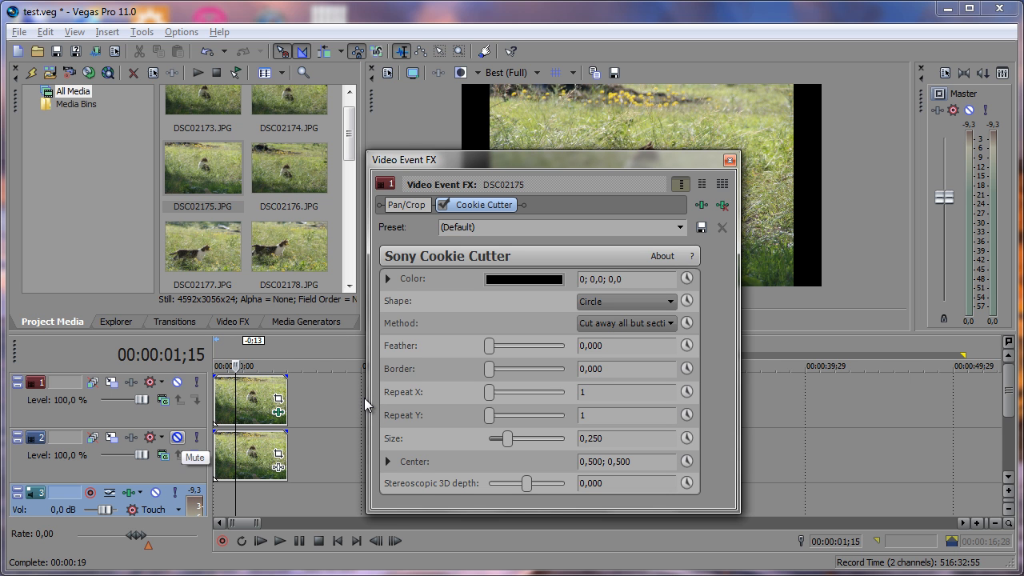
{"action": "left_click", "coordinate": [177, 437]}
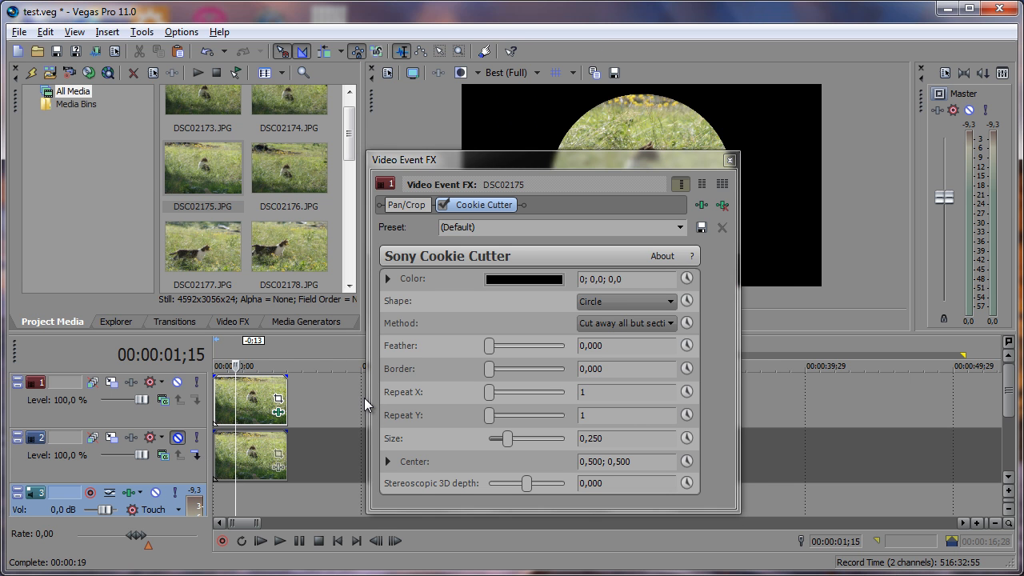
{"action": "left_click_drag", "start_coordinate": [512, 159], "coordinate": [157, 178]}
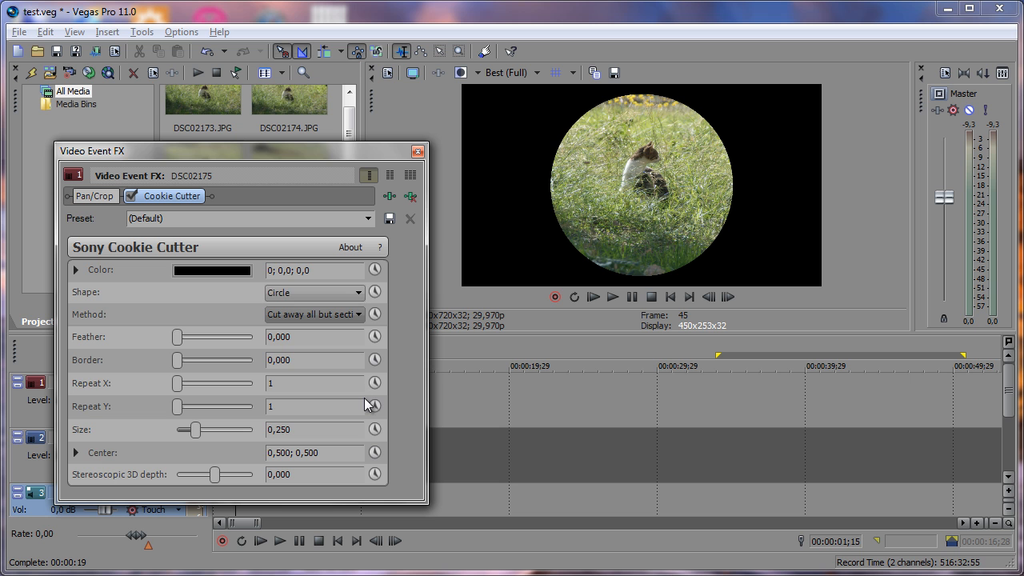
Keep the Cookie Cutter shape as Circle and reduce its size to 0,074
{"action": "left_click", "coordinate": [316, 293]}
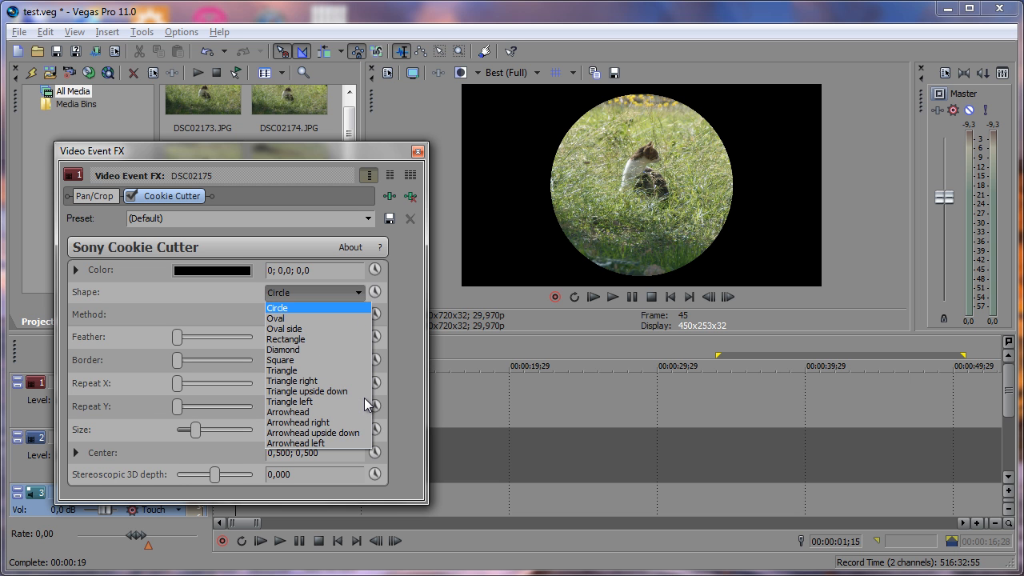
{"action": "left_click", "coordinate": [304, 308]}
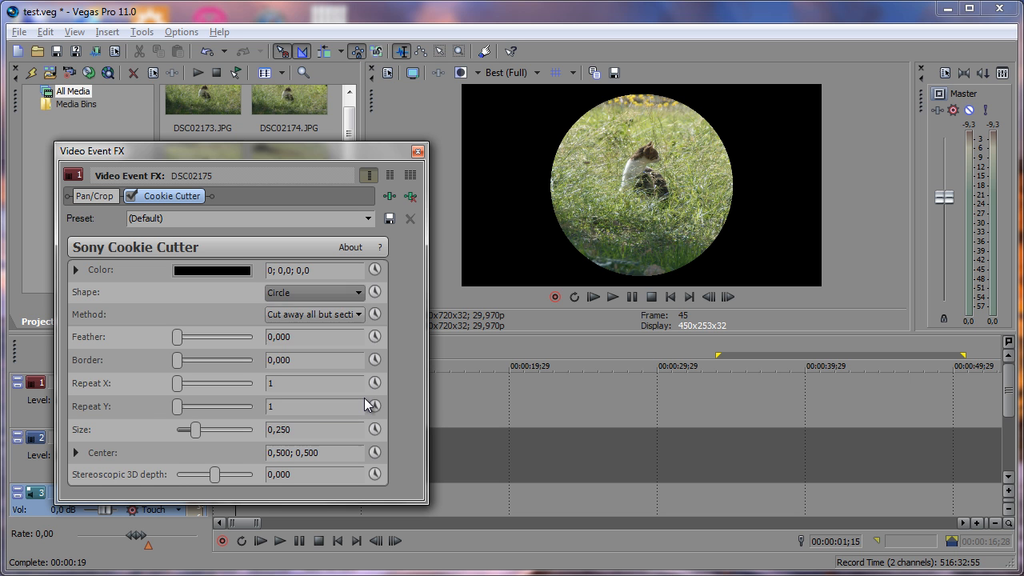
{"action": "mouse_move", "coordinate": [194, 430]}
{"action": "left_mouse_down"}
{"action": "mouse_move", "coordinate": [205, 429]}
{"action": "mouse_move", "coordinate": [182, 430]}
{"action": "left_mouse_up"}
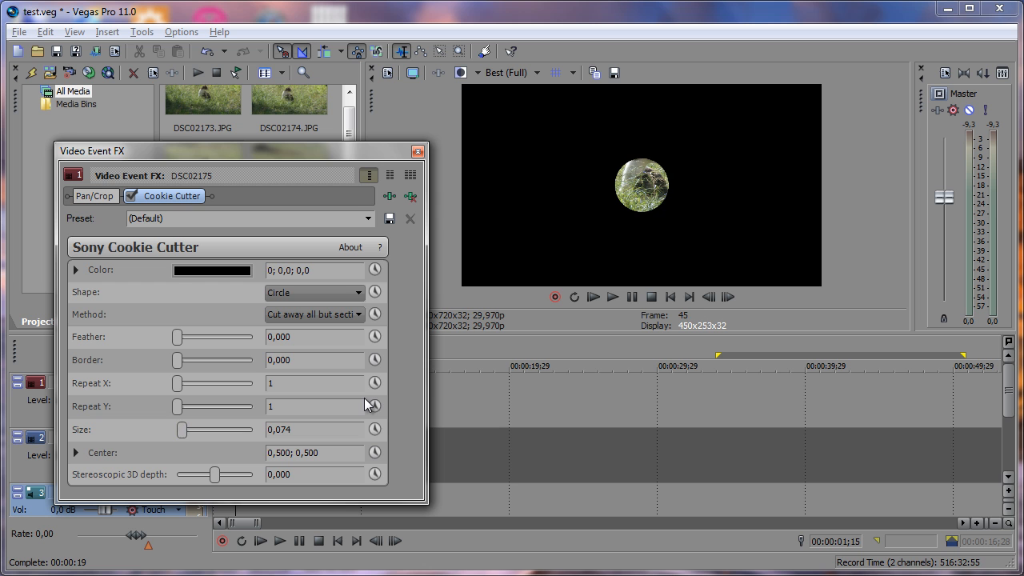
Centre the cut-out circle on the cat's head at 0,522; 0,630, reduce its size to 0,046 and close the effect settings
{"action": "left_click", "coordinate": [76, 453]}
{"action": "scroll", "coordinate": [240, 361], "scroll_direction": "down", "scroll_amount": 2}
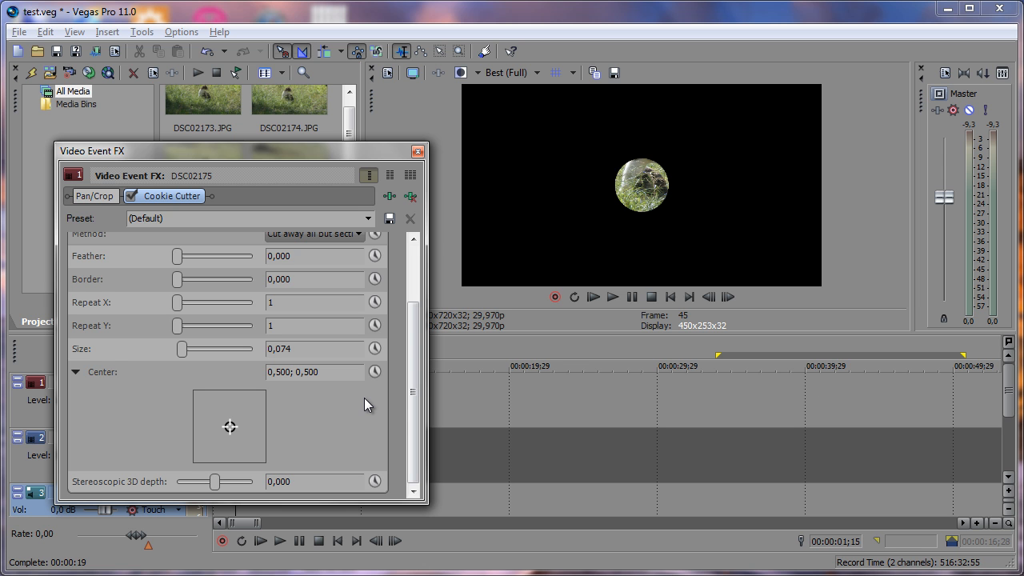
{"action": "left_click_drag", "start_coordinate": [230, 426], "coordinate": [232, 417]}
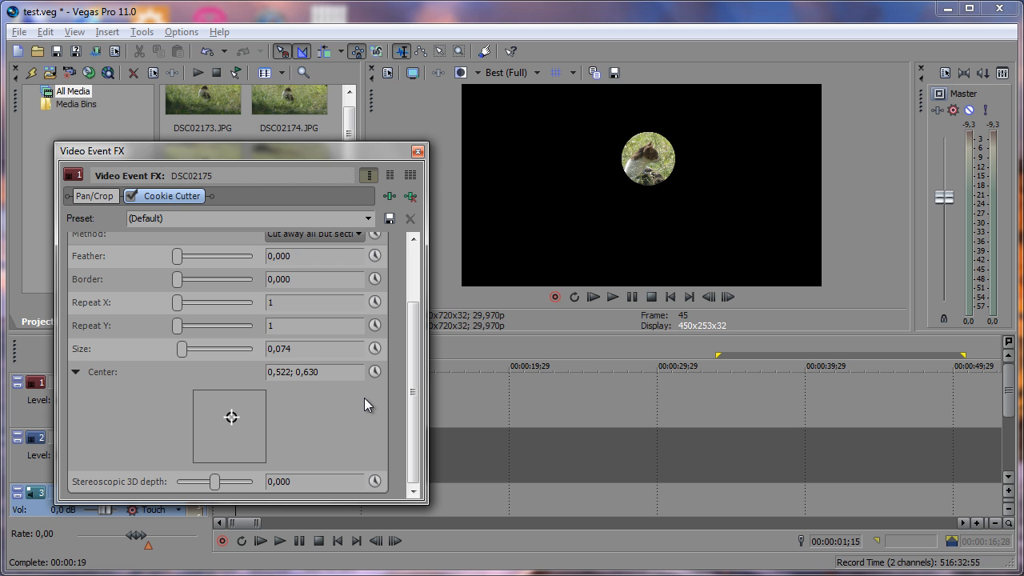
{"action": "left_click_drag", "start_coordinate": [182, 349], "coordinate": [181, 349]}
{"action": "mouse_move", "coordinate": [177, 256]}
{"action": "left_mouse_down"}
{"action": "mouse_move", "coordinate": [187, 256]}
{"action": "mouse_move", "coordinate": [177, 256]}
{"action": "left_mouse_up"}
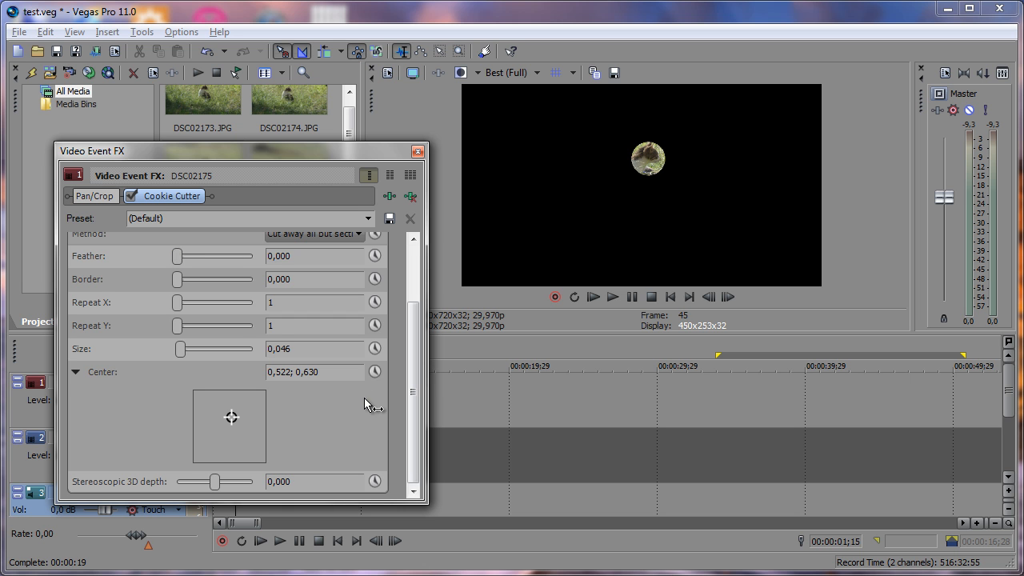
{"action": "scroll", "coordinate": [365, 404], "scroll_direction": "up", "scroll_amount": 3}
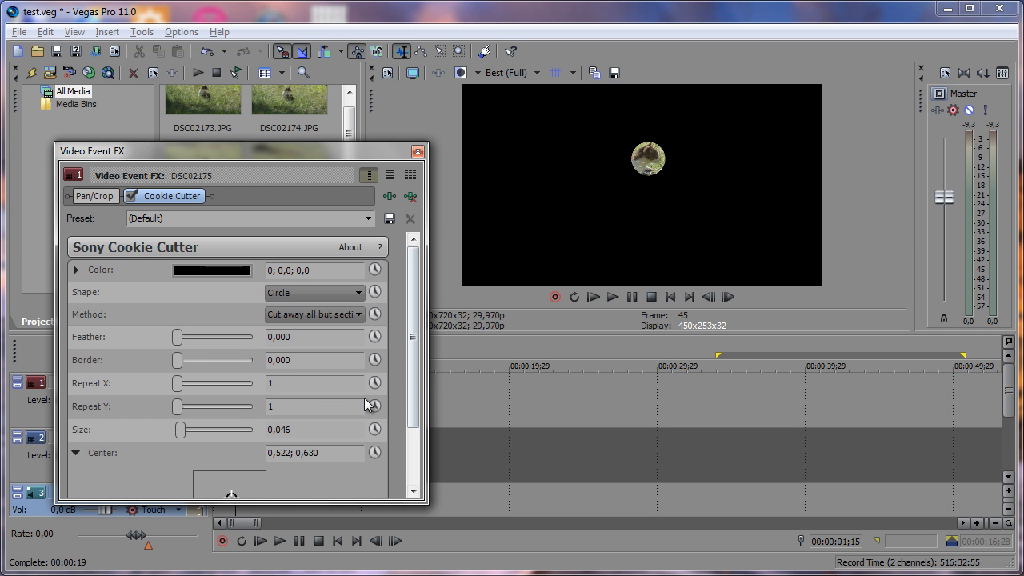
{"action": "left_click", "coordinate": [417, 152]}
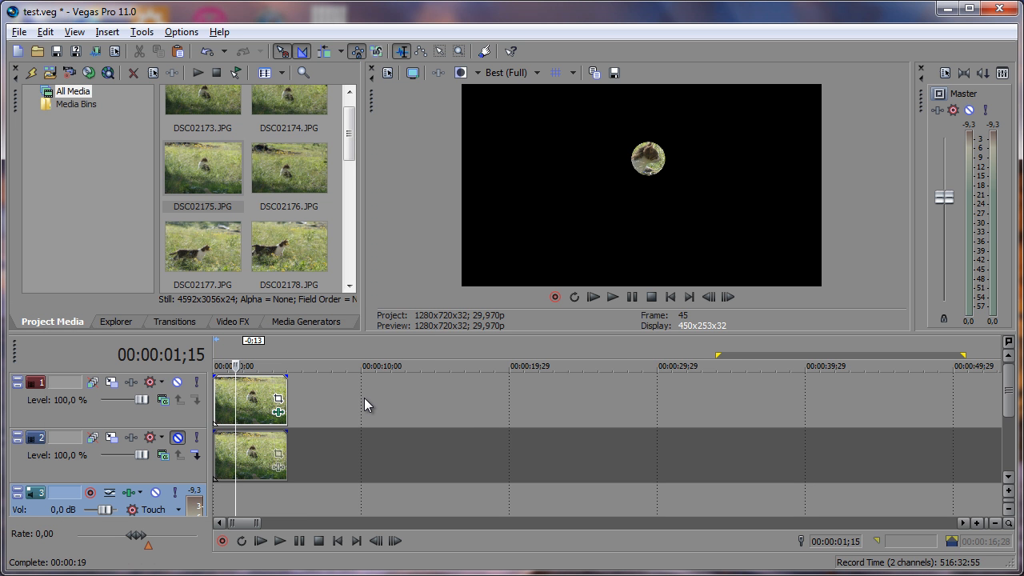
Unmute track 2 and add a single Sony Pixelate effect after Cookie Cutter on the track 1 event
{"action": "left_click", "coordinate": [177, 438]}
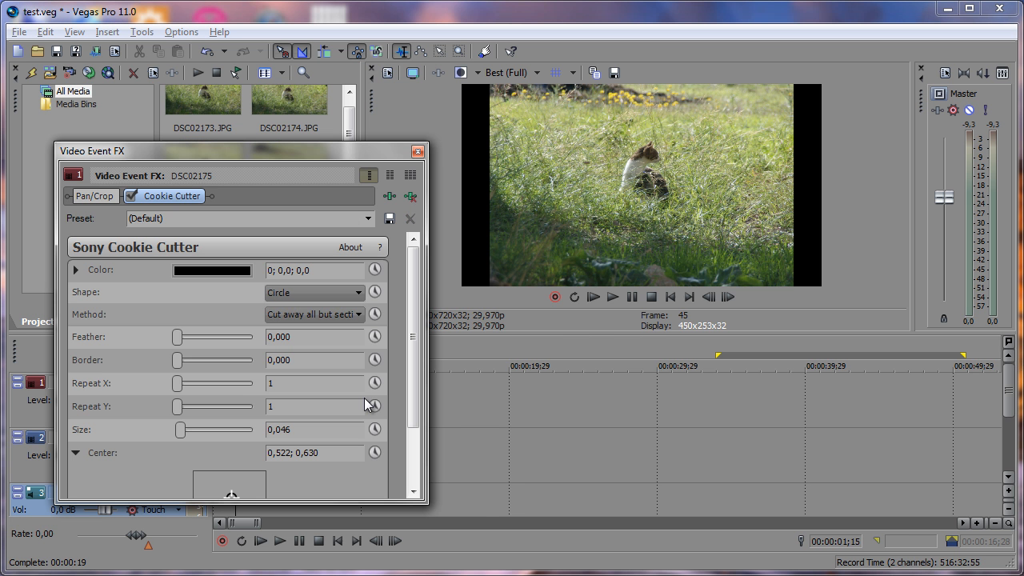
{"action": "left_click", "coordinate": [390, 196]}
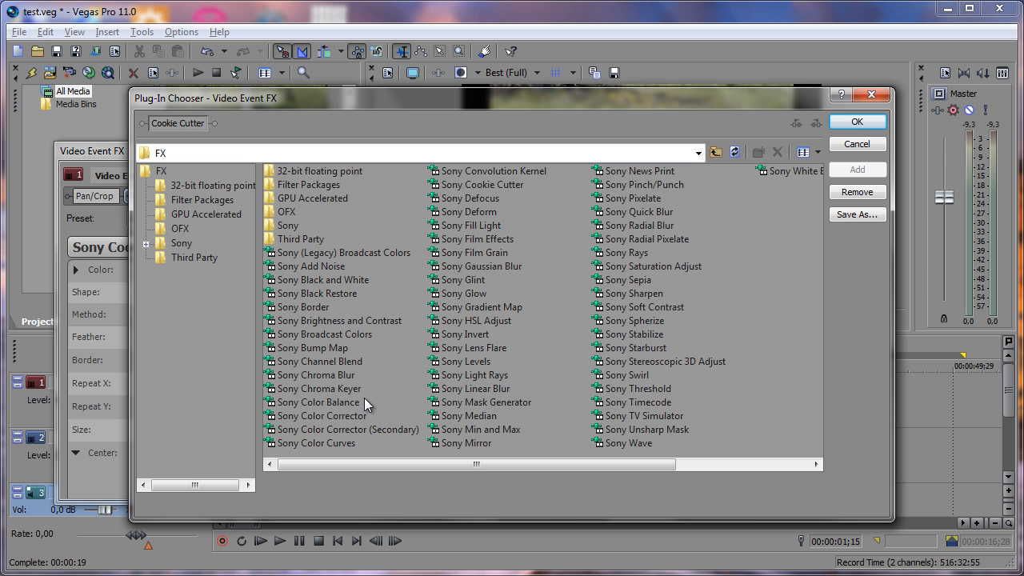
{"action": "type", "text": "sony pix"}
{"action": "key", "text": "Return"}
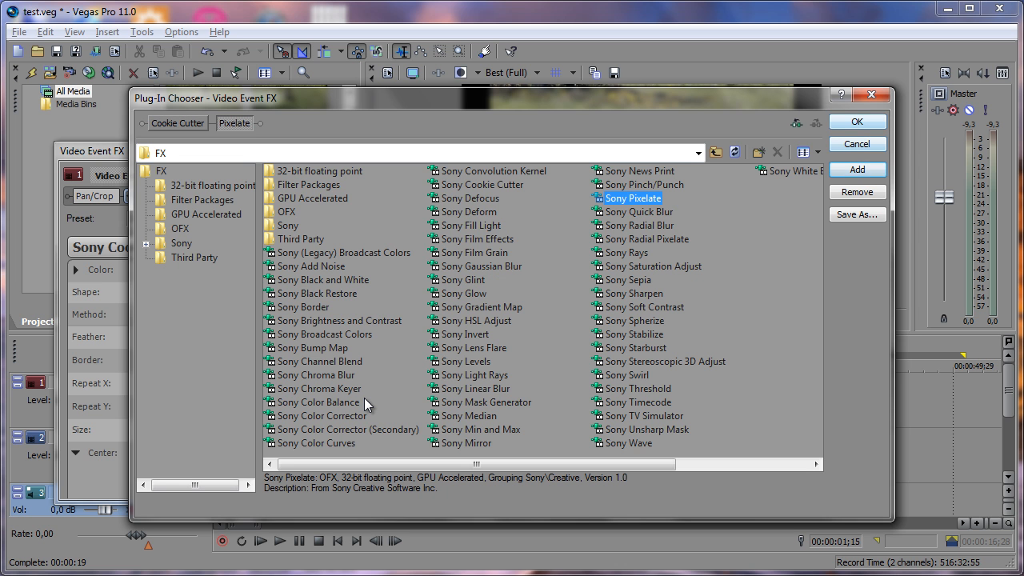
{"action": "key", "text": "Return"}
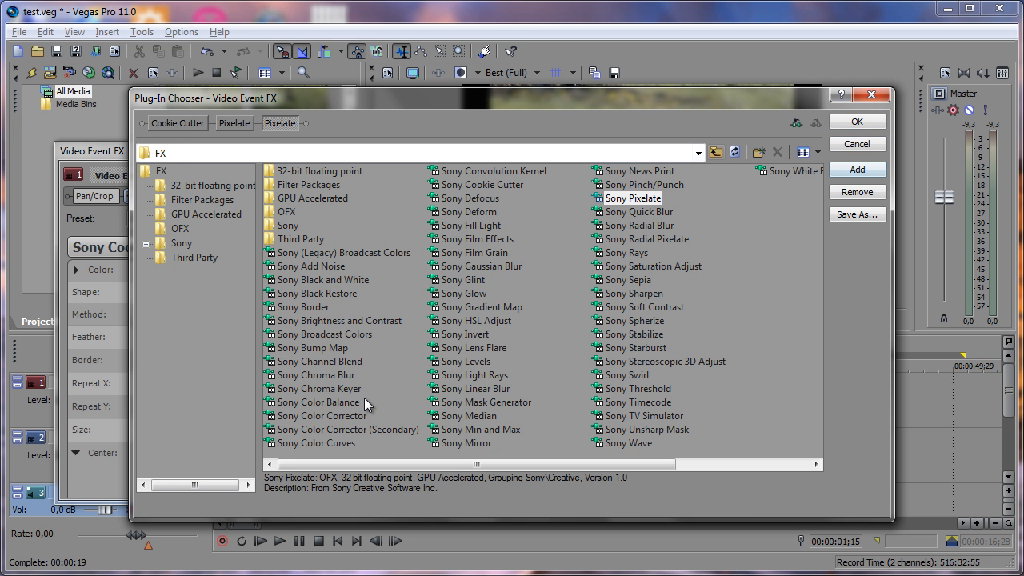
{"action": "key", "text": "Delete"}
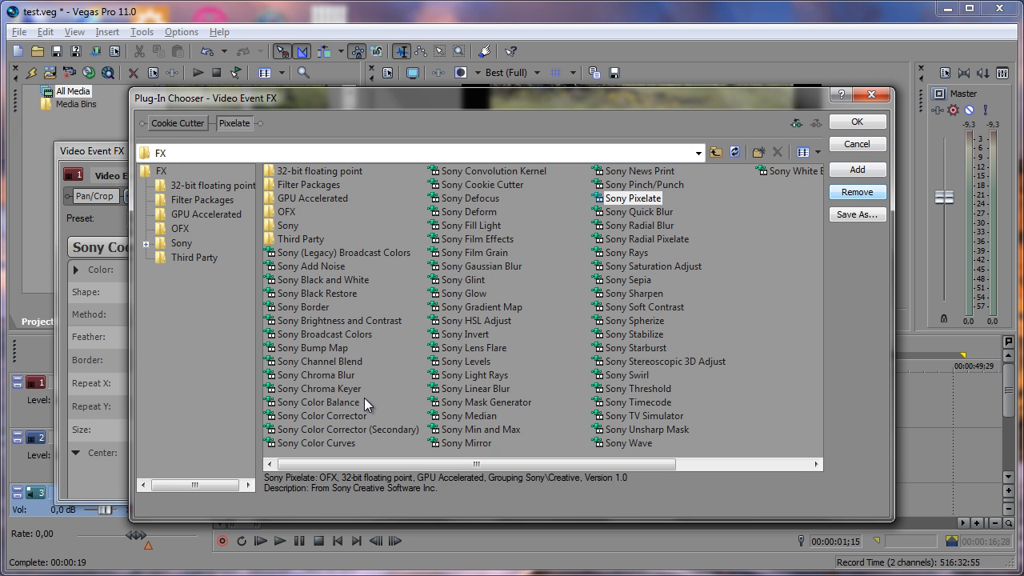
{"action": "key", "text": "Return"}
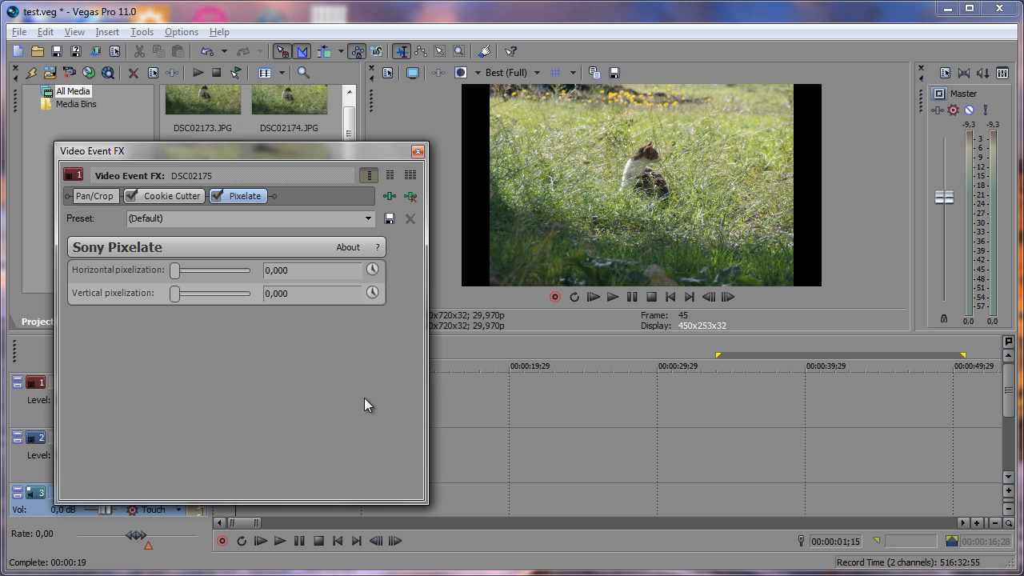
Set the Pixelate effect's horizontal pixelization to 0,863 and vertical pixelization to 0,842
{"action": "key", "text": "End"}
{"action": "key", "text": "Tab"}
{"action": "key", "text": "End"}
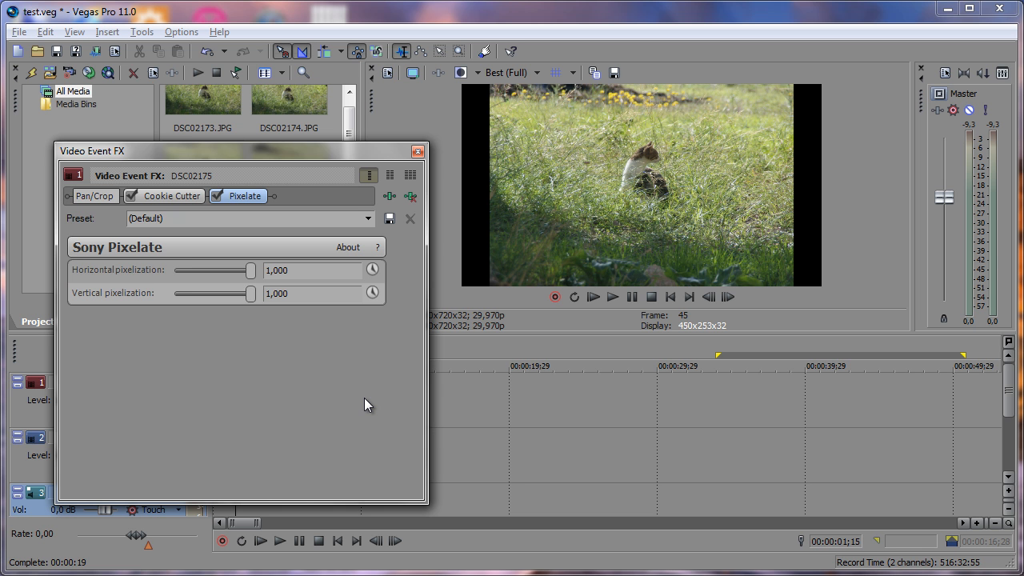
{"action": "key", "text": "Page_Down"}
{"action": "key", "text": "shift+Tab"}
{"action": "key", "text": "Page_Down"}
{"action": "key", "text": "Right"}
{"action": "key", "text": "Right"}
{"action": "key", "text": "Right"}
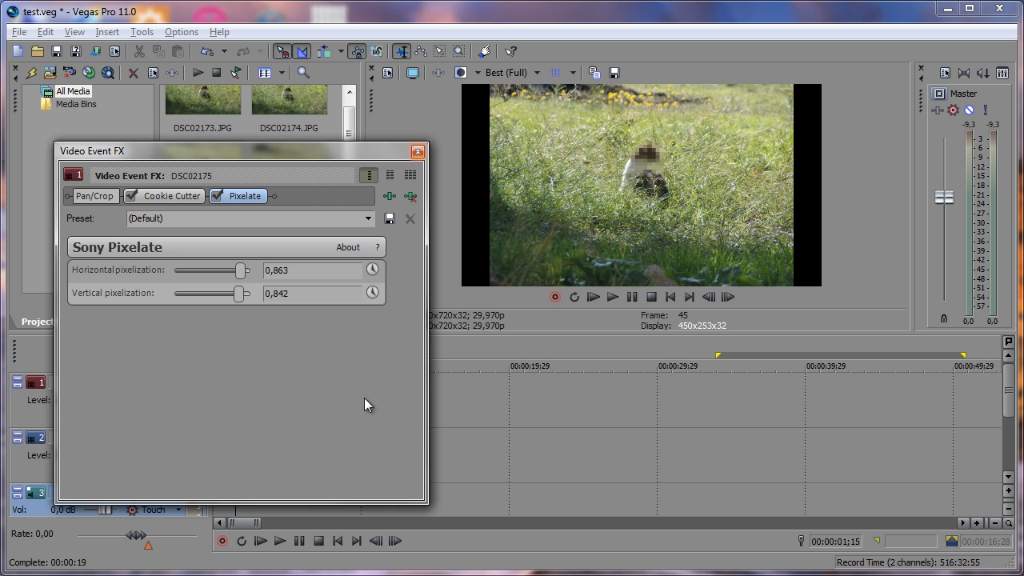
Turn off the Cookie Cutter effect on the track 1 event and enable the mask in the event's Pan/Crop settings
{"action": "key", "text": "Escape"}
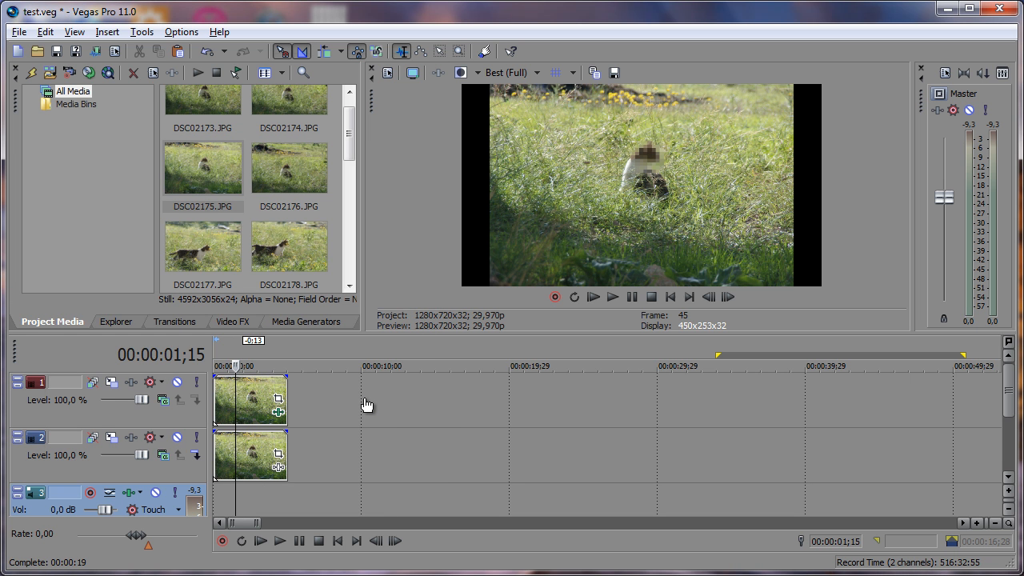
{"action": "left_click", "coordinate": [278, 413]}
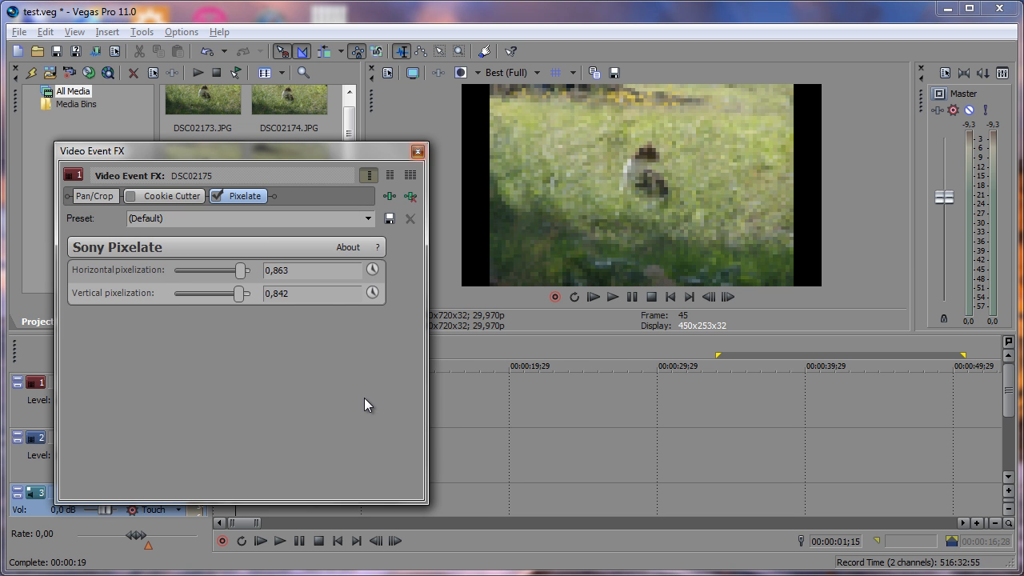
{"action": "key", "text": "Escape"}
{"action": "left_click", "coordinate": [277, 398]}
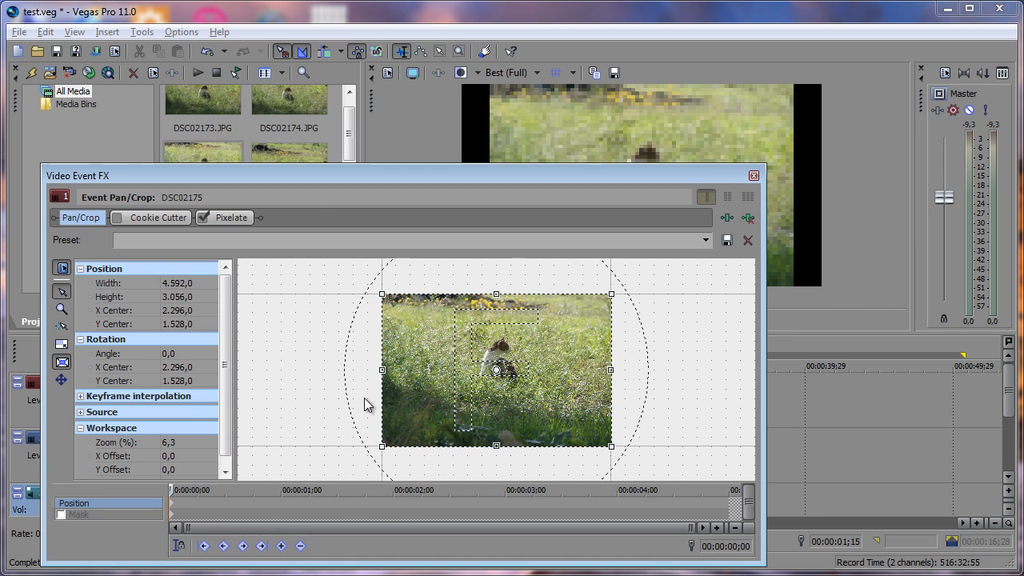
{"action": "left_click", "coordinate": [61, 514]}
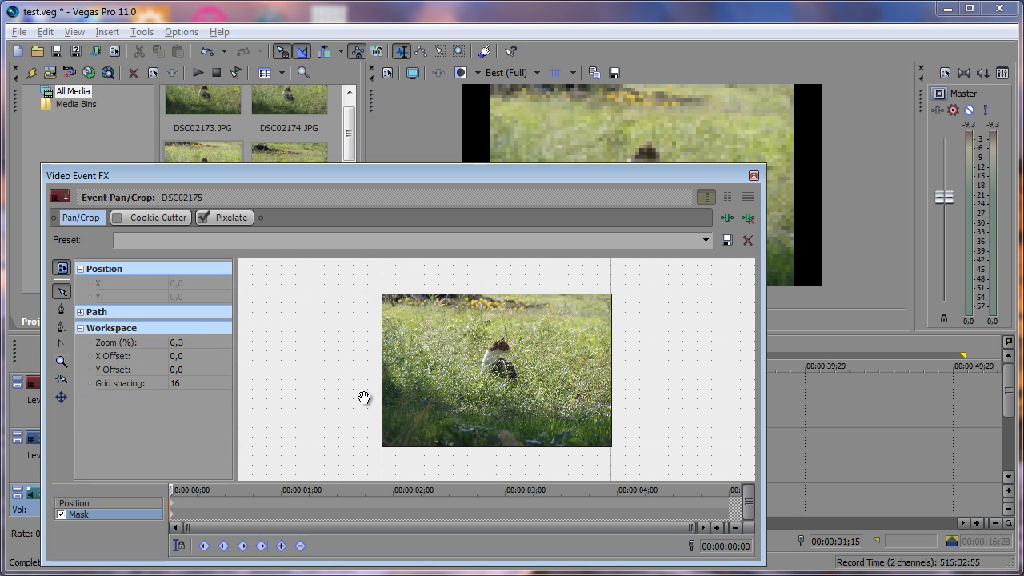
Draw a closed six-point mask path around the cat's head and close the Pan/Crop settings
{"action": "scroll", "coordinate": [364, 397], "scroll_direction": "up", "scroll_amount": 10}
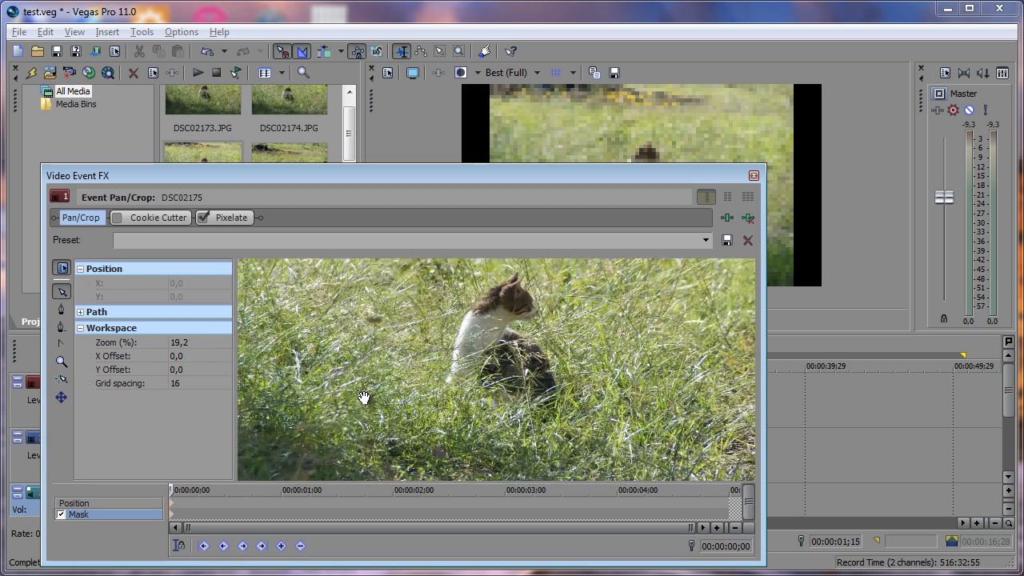
{"action": "scroll", "coordinate": [364, 398], "scroll_direction": "up", "scroll_amount": 3}
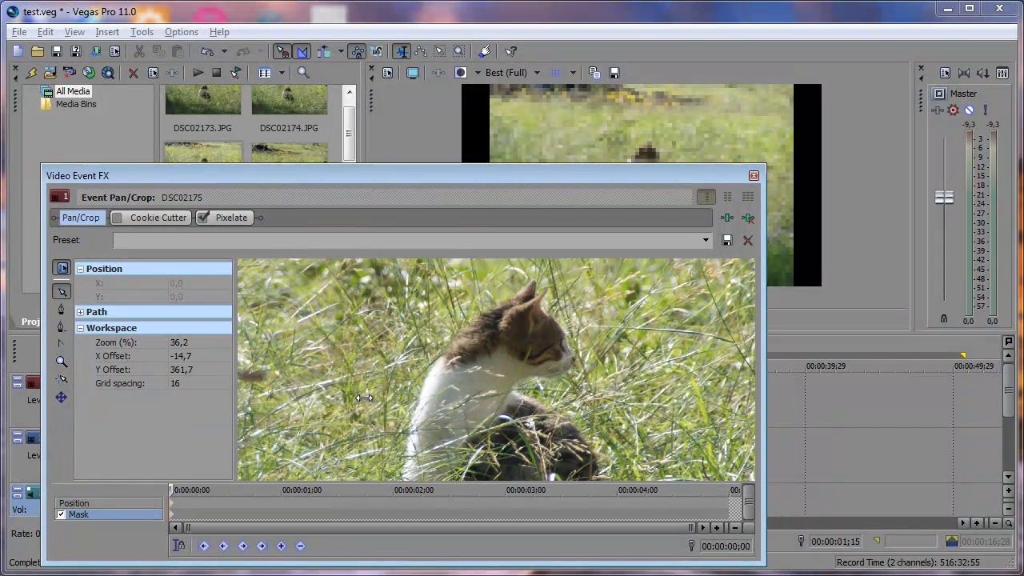
{"action": "key", "text": "ctrl+d"}
{"action": "left_click", "coordinate": [479, 297]}
{"action": "left_click", "coordinate": [544, 271]}
{"action": "left_click", "coordinate": [598, 368]}
{"action": "left_click", "coordinate": [568, 383]}
{"action": "left_click", "coordinate": [475, 377]}
{"action": "left_click", "coordinate": [452, 306]}
{"action": "left_click", "coordinate": [479, 296]}
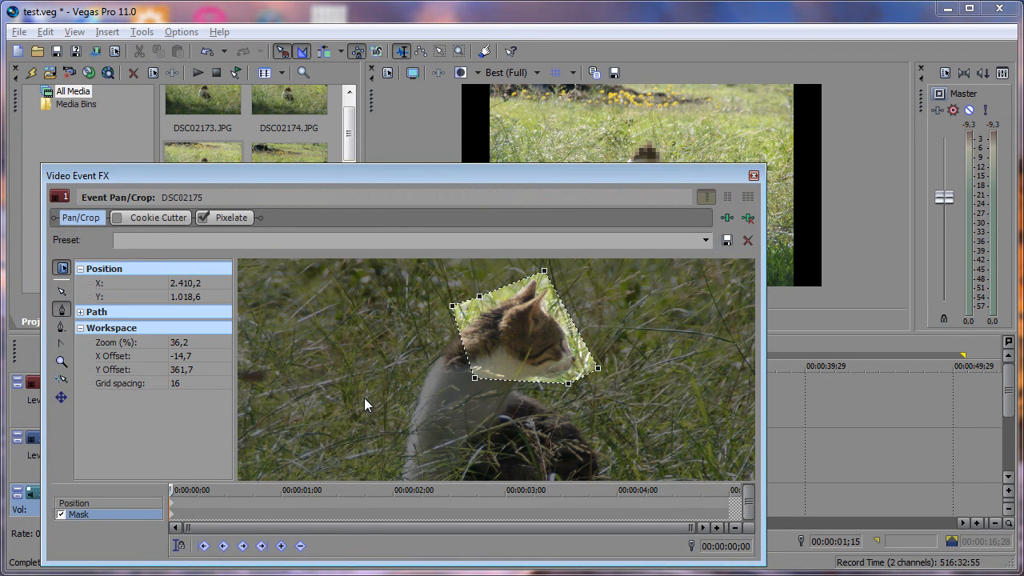
{"action": "key", "text": "Escape"}
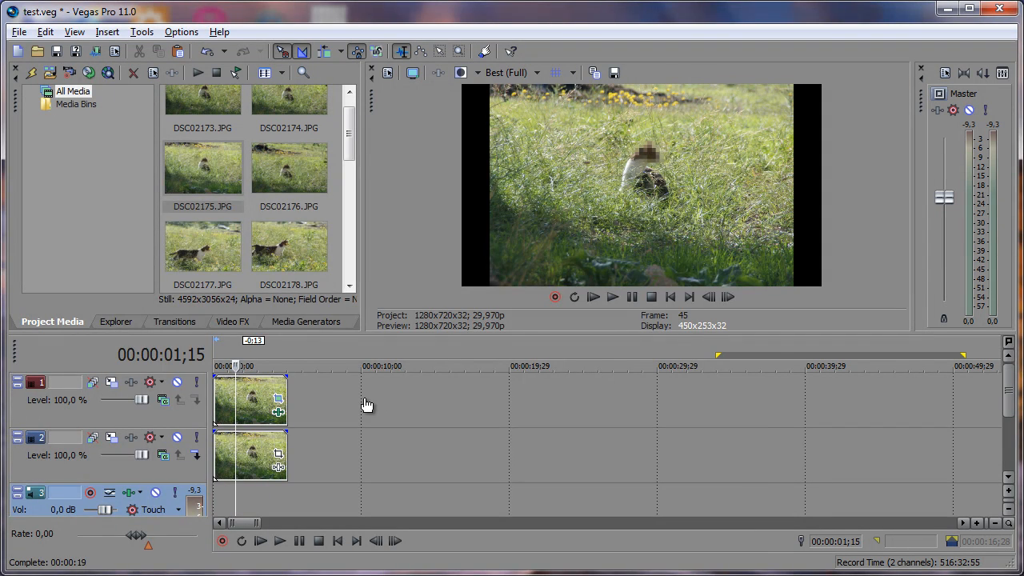
Re-enable the Cookie Cutter effect on the track 1 event and increase its size to 0,146
{"action": "left_click", "coordinate": [279, 399]}
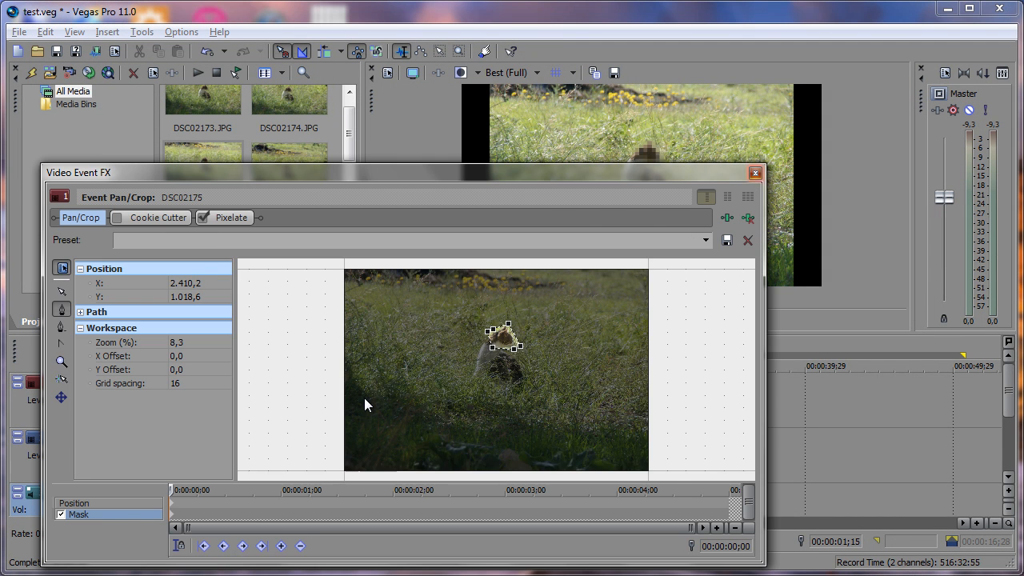
{"action": "key", "text": "Escape"}
{"action": "left_click", "coordinate": [278, 412]}
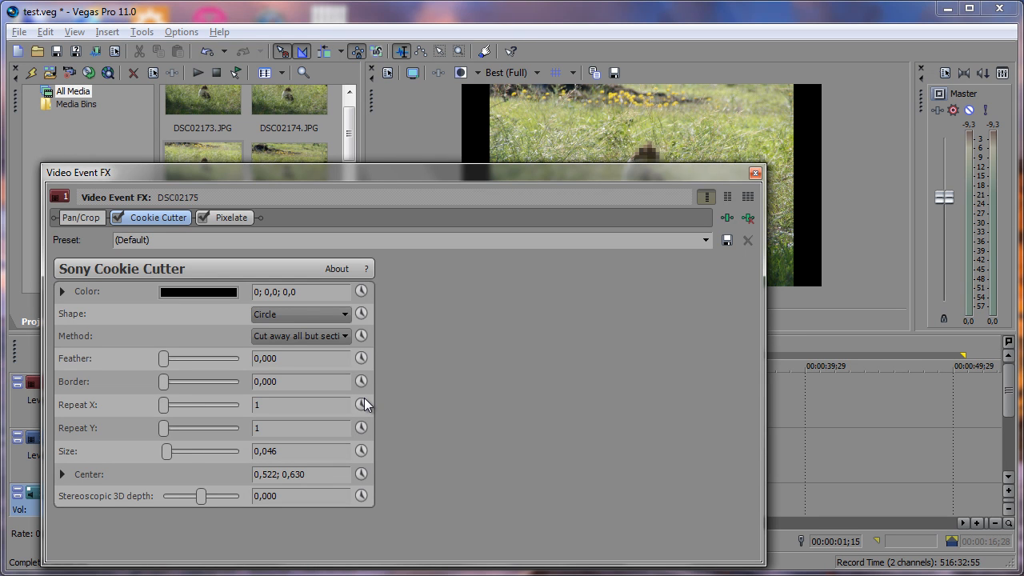
{"action": "left_click", "coordinate": [180, 451]}
{"action": "key", "text": "Escape"}
{"action": "left_click", "coordinate": [279, 412]}
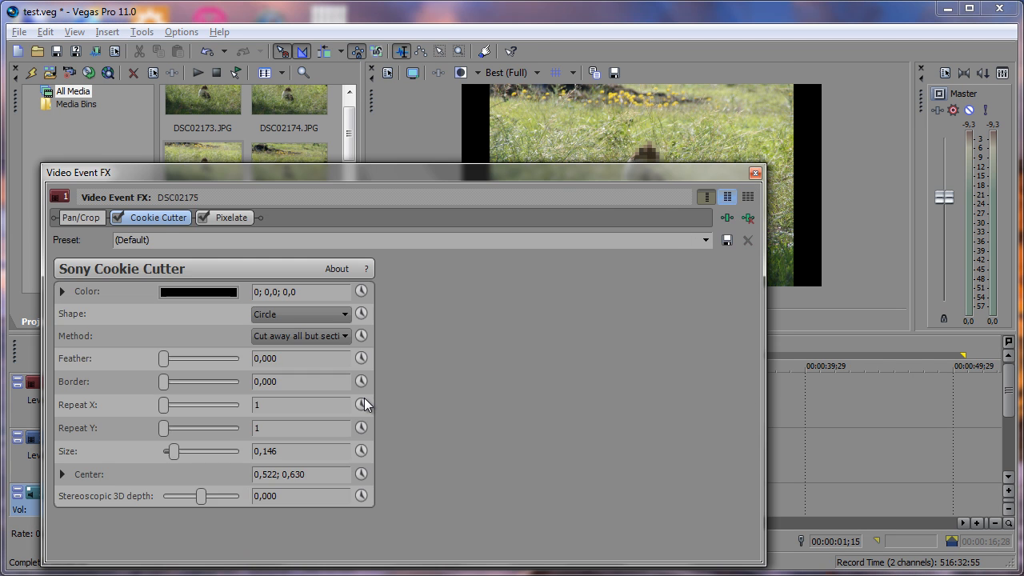
Turn off the mask in the track 1 event's Pan/Crop settings and close them
{"action": "key", "text": "Escape"}
{"action": "left_click", "coordinate": [278, 398]}
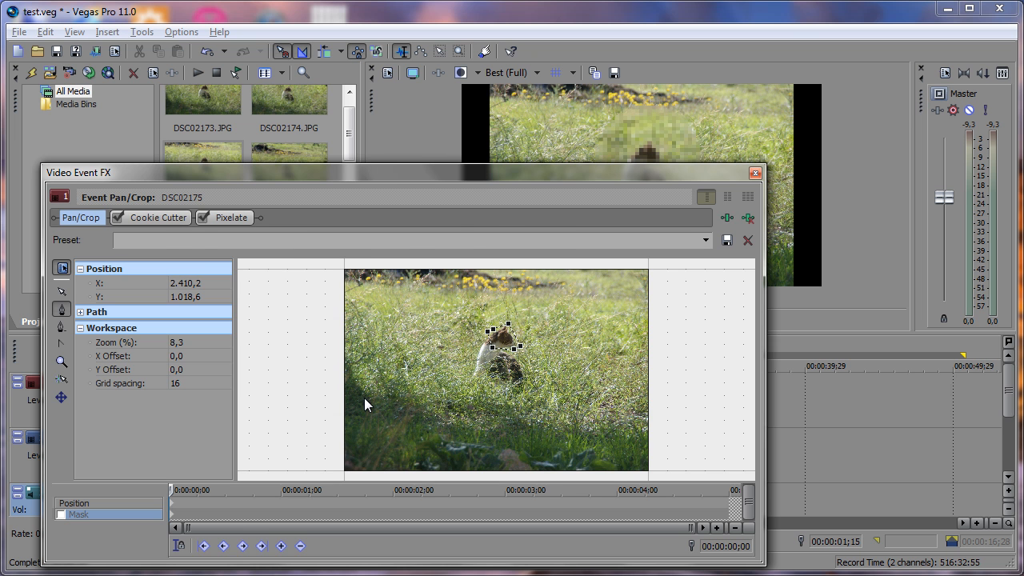
{"action": "key", "text": "Escape"}
Turn on animation for the Cookie Cutter's Center parameter and narrow the effect window to uncover the preview
{"action": "left_click", "coordinate": [278, 412]}
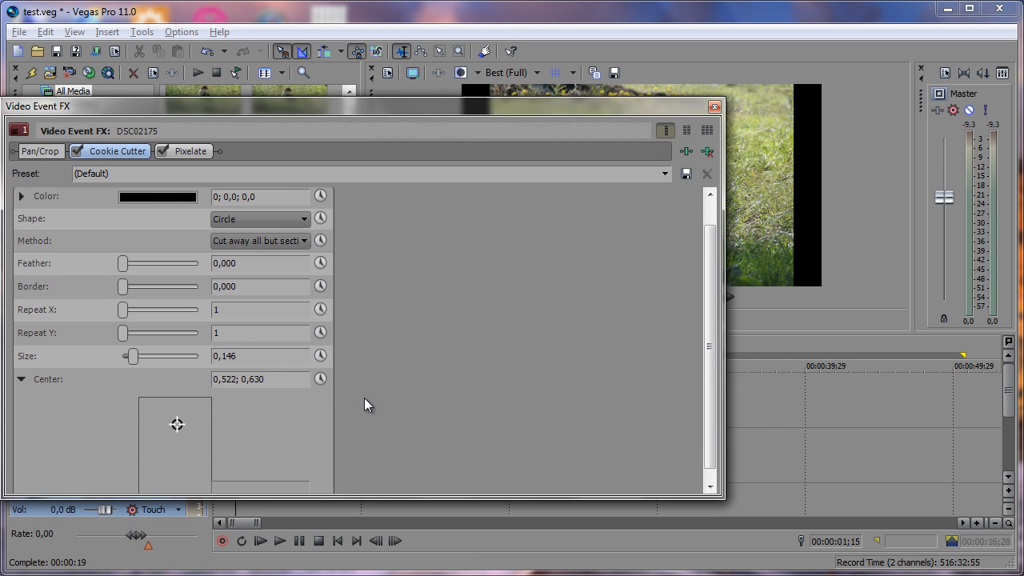
{"action": "scroll", "coordinate": [365, 404], "scroll_direction": "up", "scroll_amount": 1}
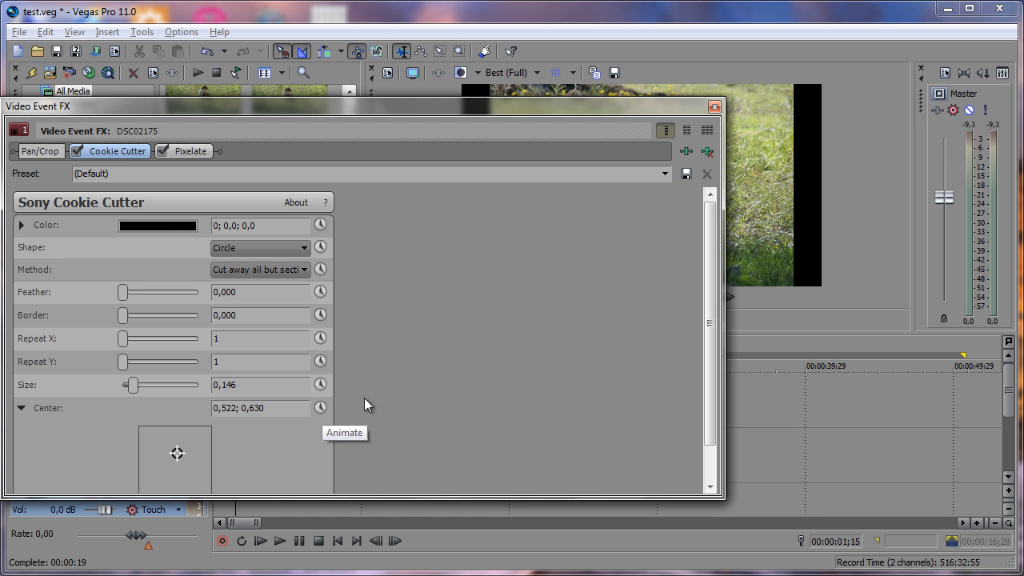
{"action": "left_click", "coordinate": [320, 408]}
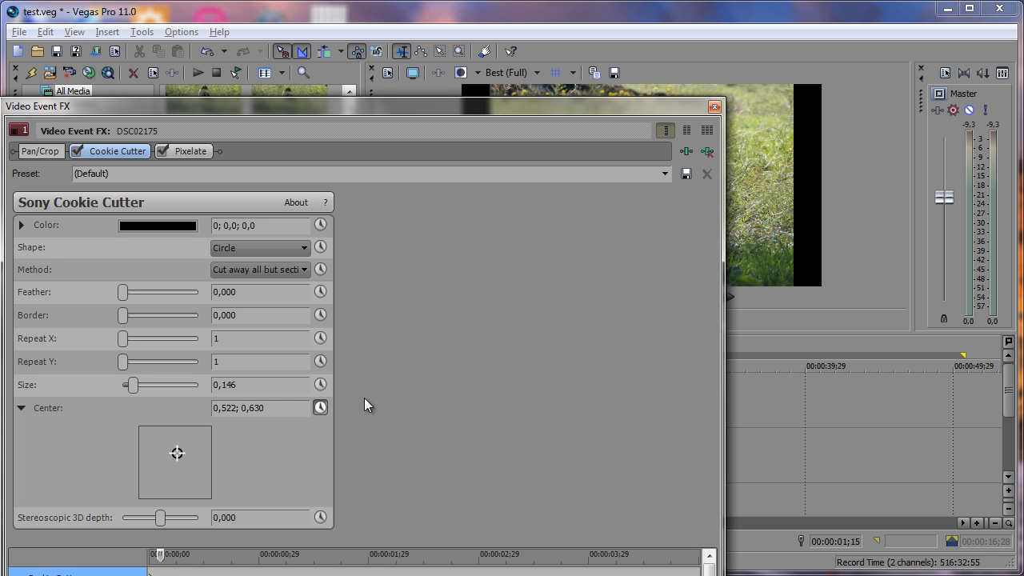
{"action": "left_click_drag", "start_coordinate": [725, 398], "coordinate": [437, 398]}
{"action": "left_click_drag", "start_coordinate": [364, 397], "coordinate": [366, 404]}
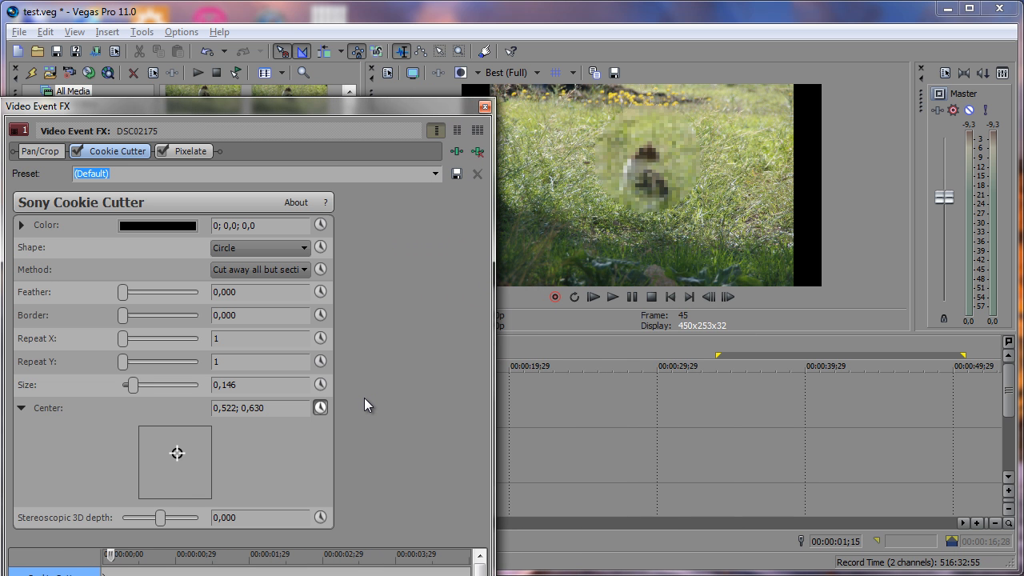
Reduce the Cookie Cutter size to 0,063, move its center to 0,478; 0,511 and close the effect settings
{"action": "left_click_drag", "start_coordinate": [133, 384], "coordinate": [127, 385]}
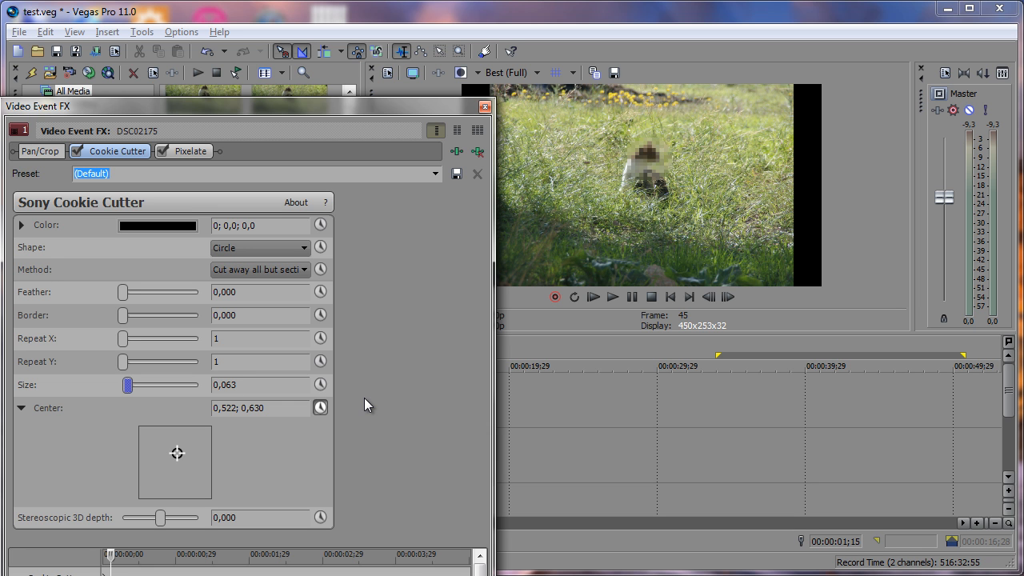
{"action": "mouse_move", "coordinate": [177, 454]}
{"action": "left_mouse_down"}
{"action": "mouse_move", "coordinate": [202, 441]}
{"action": "mouse_move", "coordinate": [174, 462]}
{"action": "left_mouse_up"}
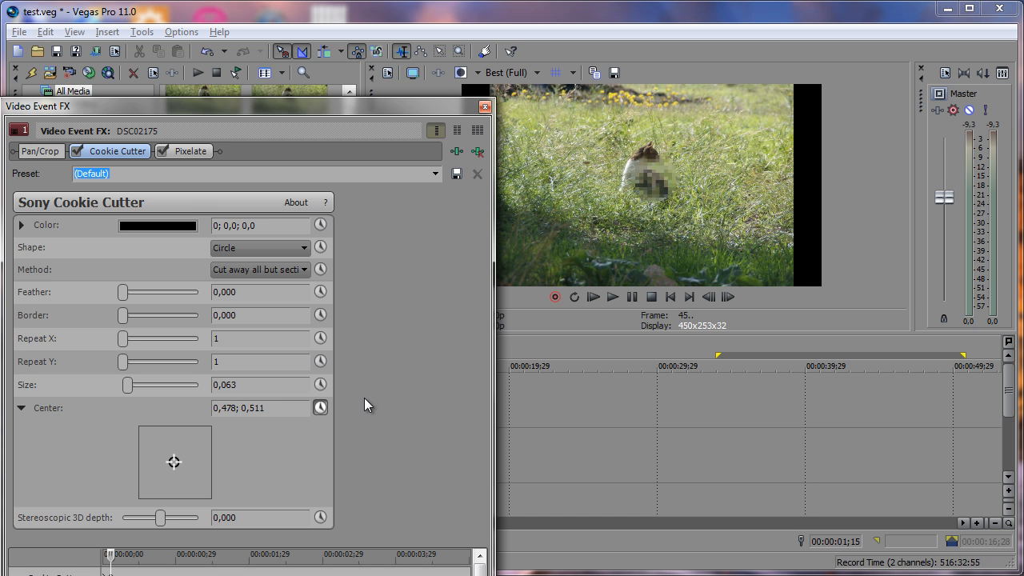
{"action": "left_click", "coordinate": [485, 106]}
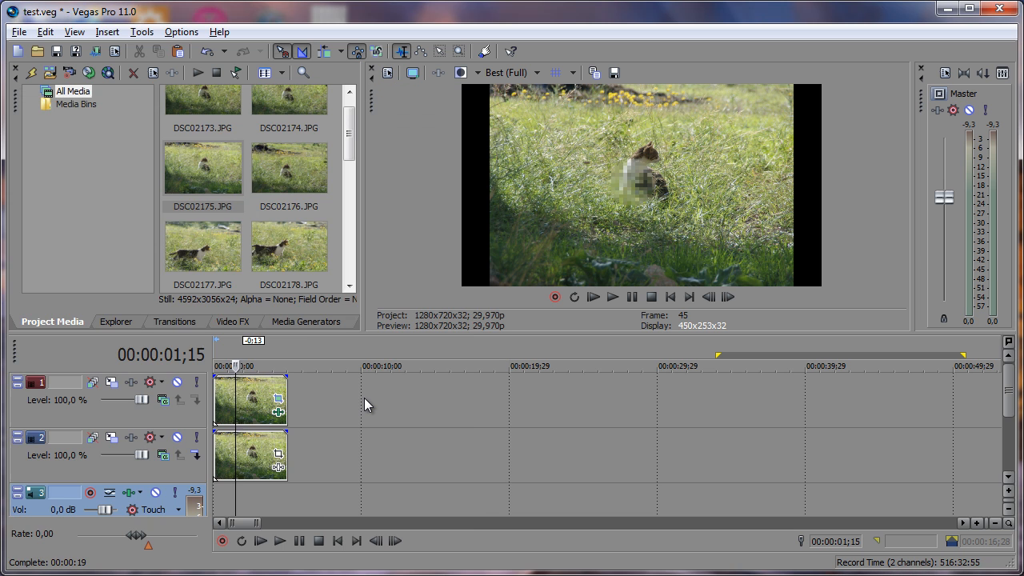